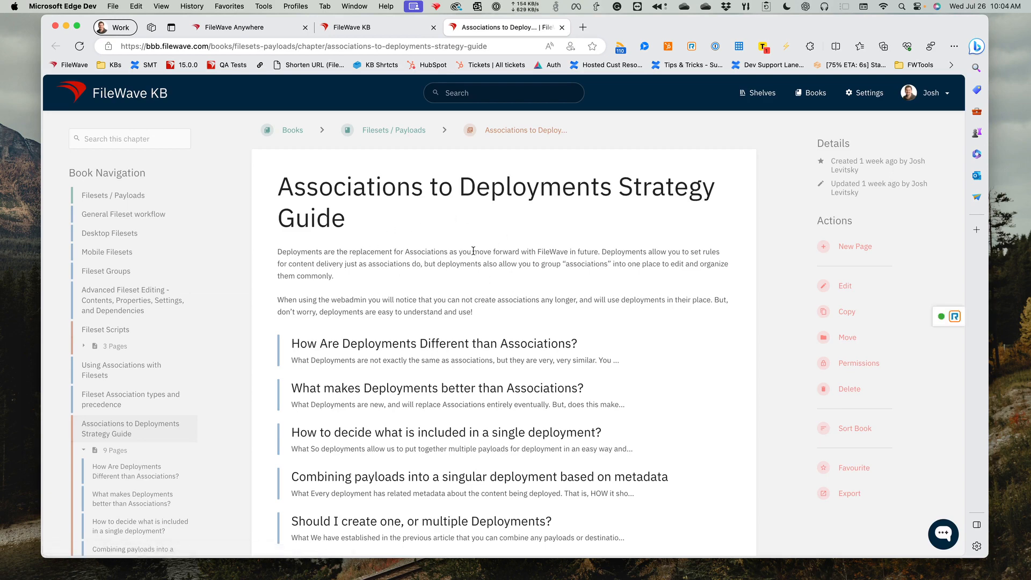
- Read the article "How Are Deployments Different than Associations?" and return to the Associations to Deployments Strategy Guide
scroll(474, 250, down, 5)
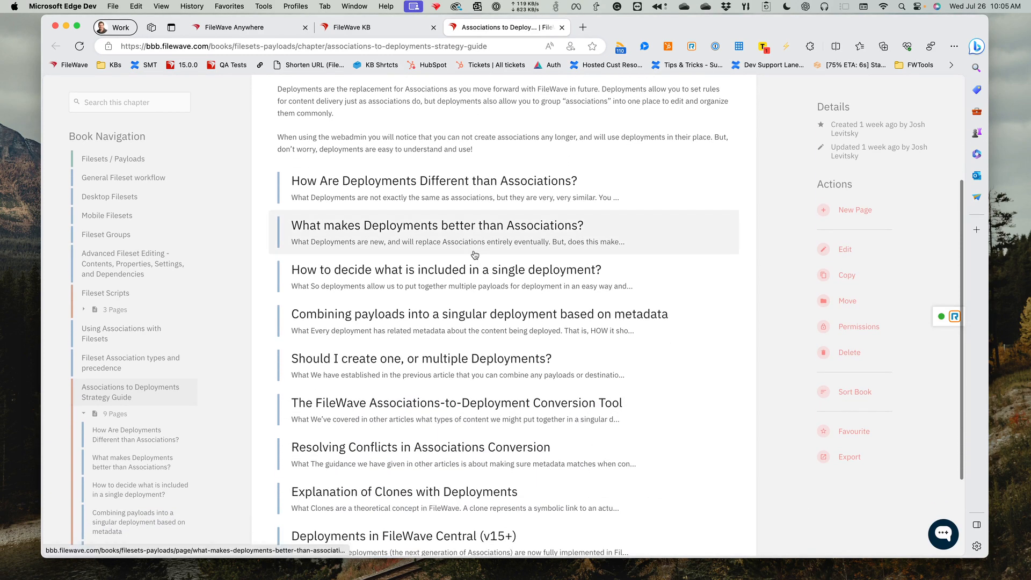
click(434, 195)
scroll(455, 269, down, 10)
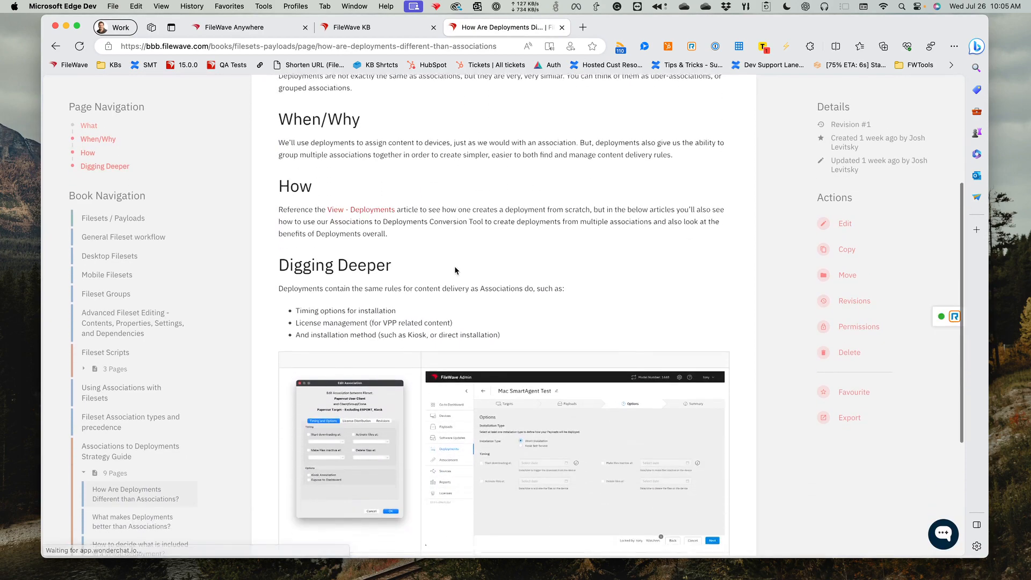
scroll(456, 270, up, 12)
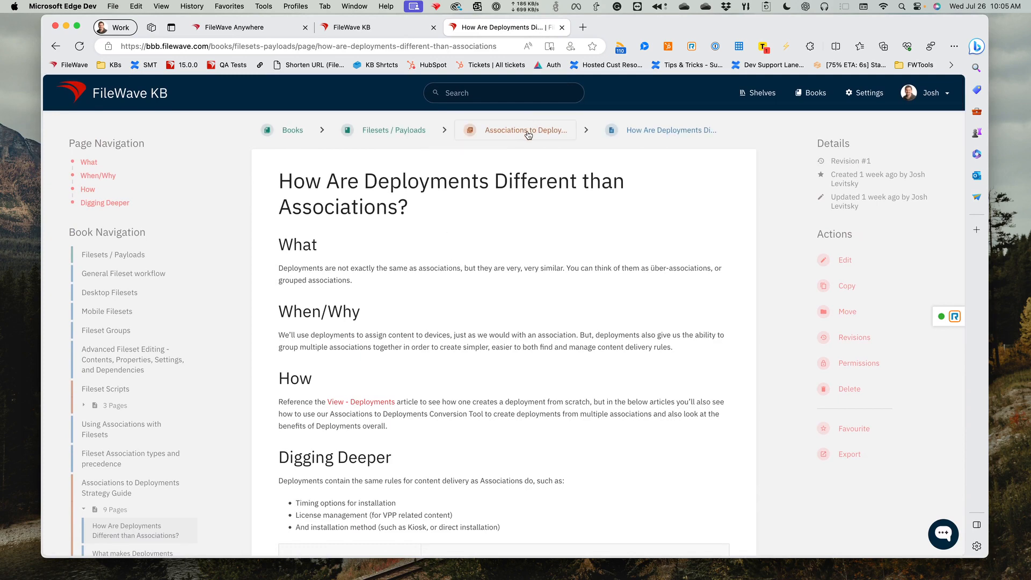
click(526, 131)
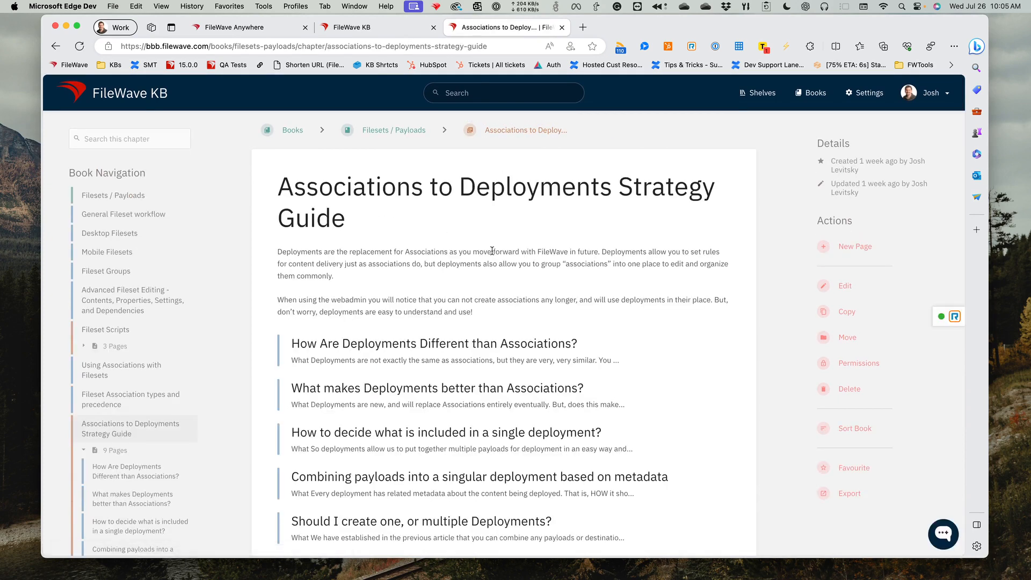
- Look over the strategy guide's list of articles and briefly view the knowledge base's AI assistant chat
scroll(486, 265, down, 5)
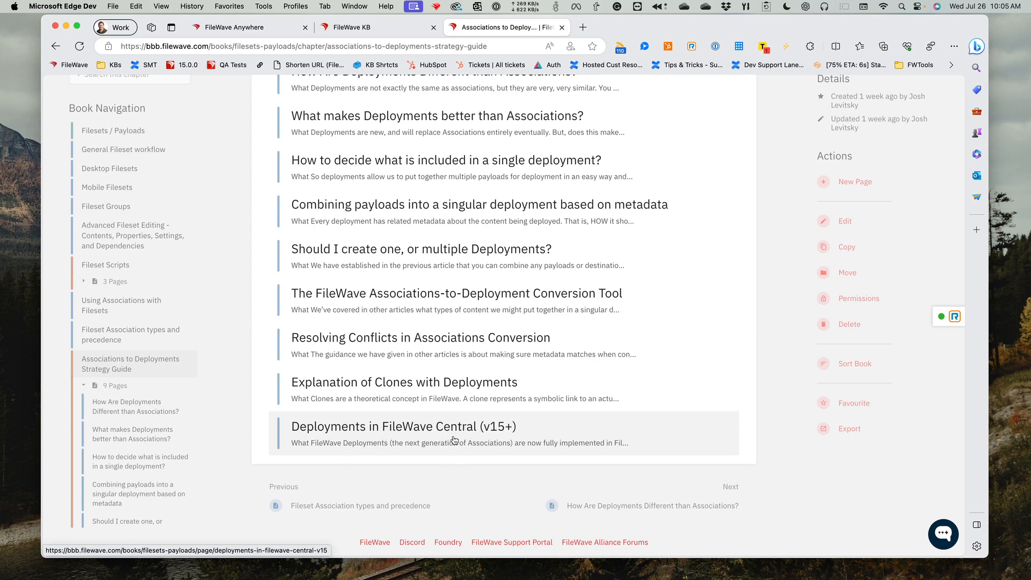
scroll(451, 437, up, 5)
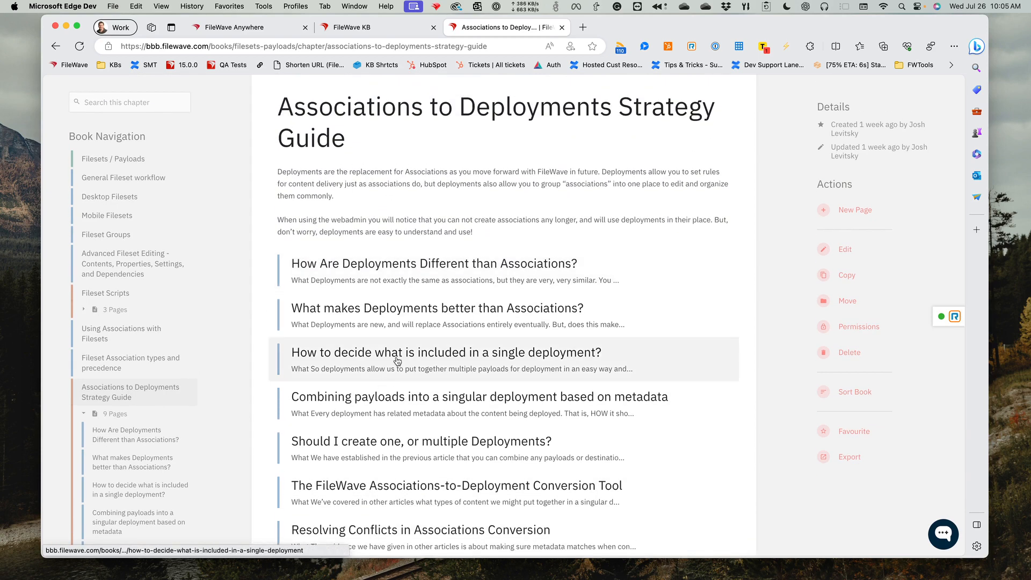
scroll(398, 361, up, 3)
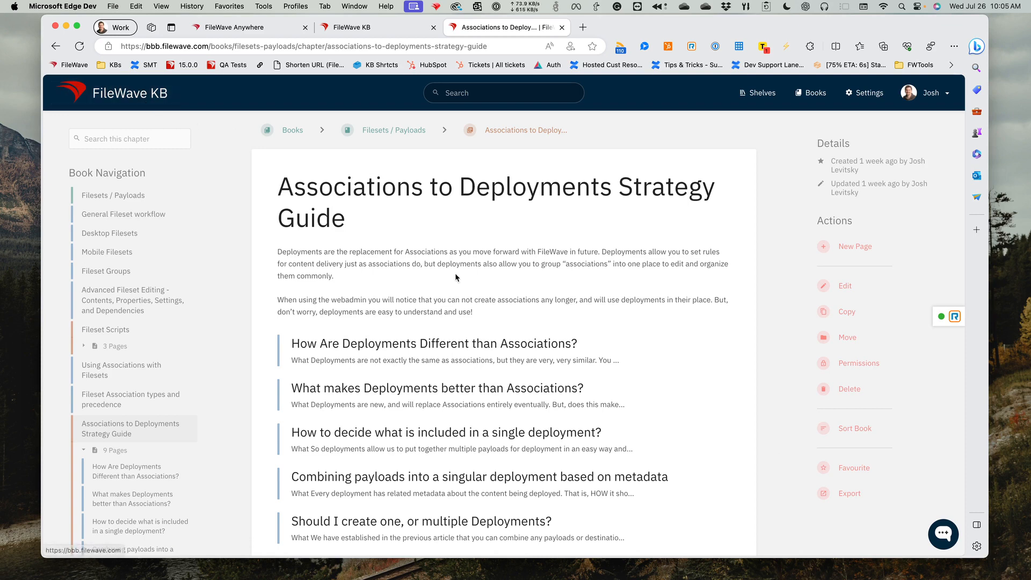
click(942, 533)
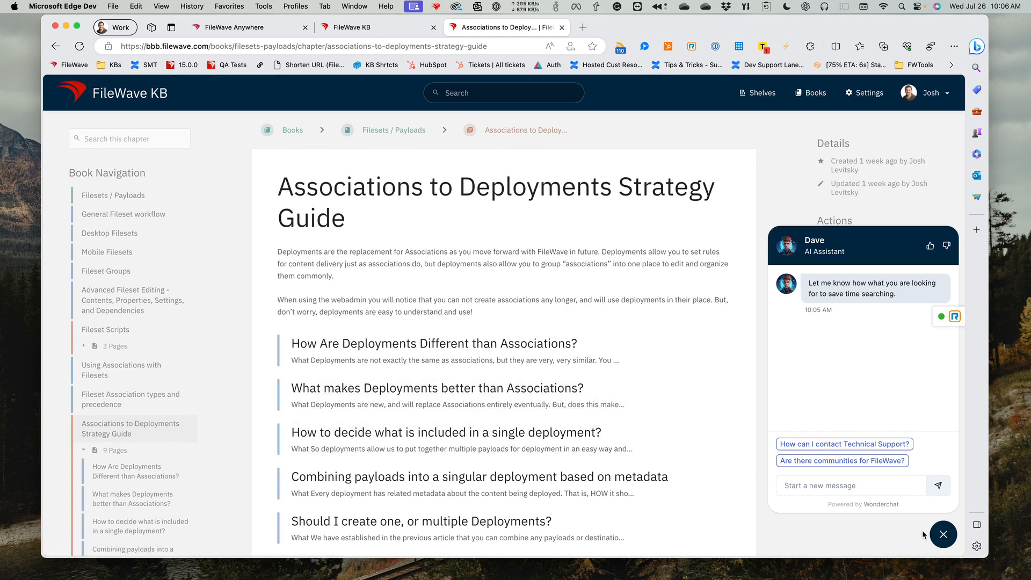
click(941, 535)
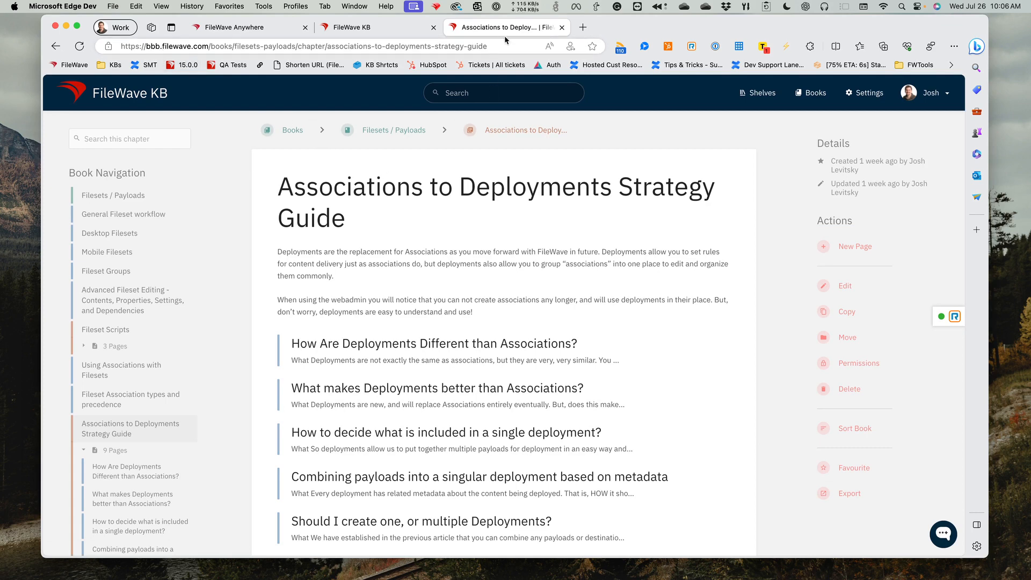
- Close the strategy guide page and switch to FileWave Anywhere
click(559, 28)
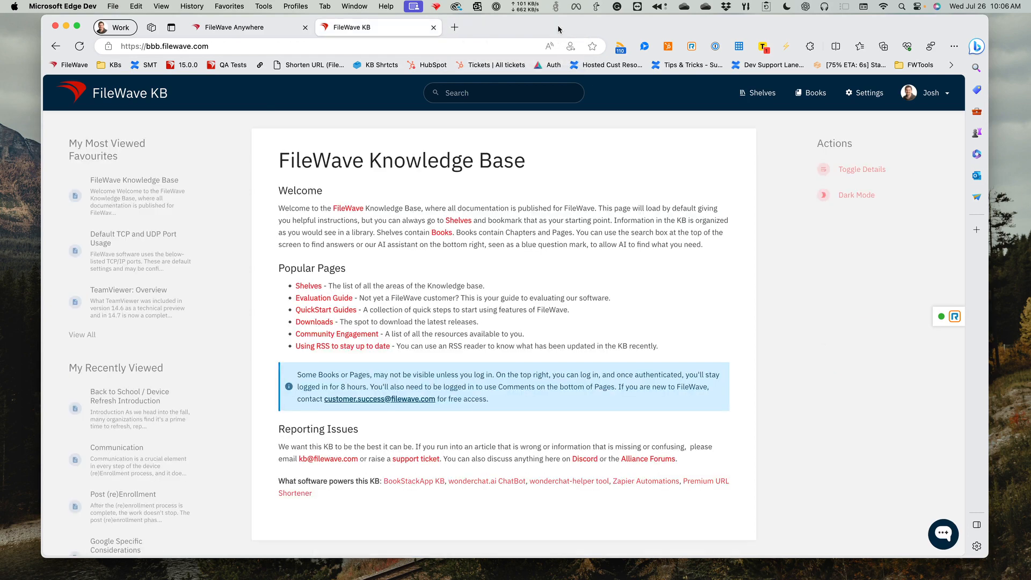
click(278, 31)
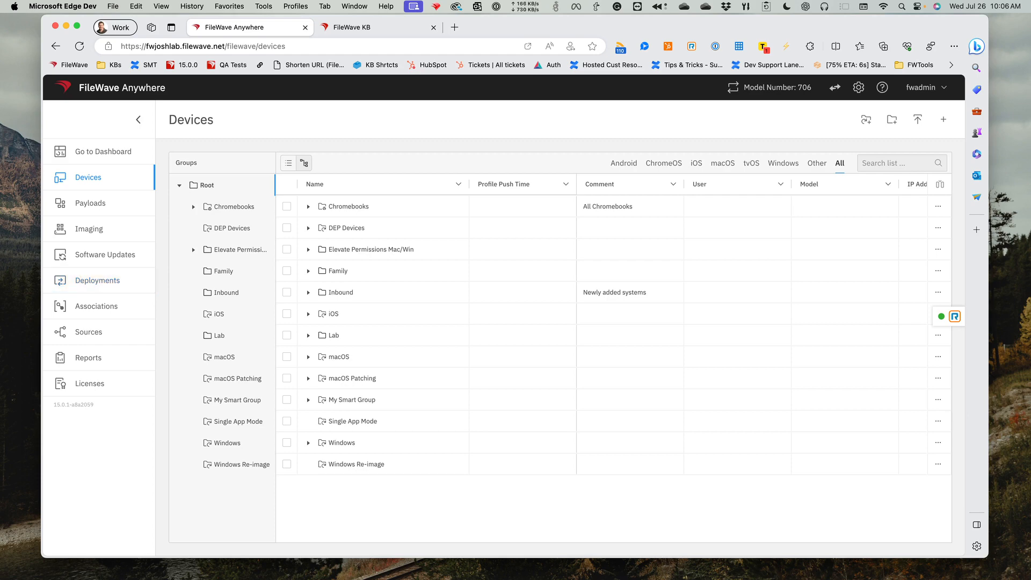
- Switch to FileWave Admin and view its Deployments and Associations lists, ending on Deployments
key(super+Tab)
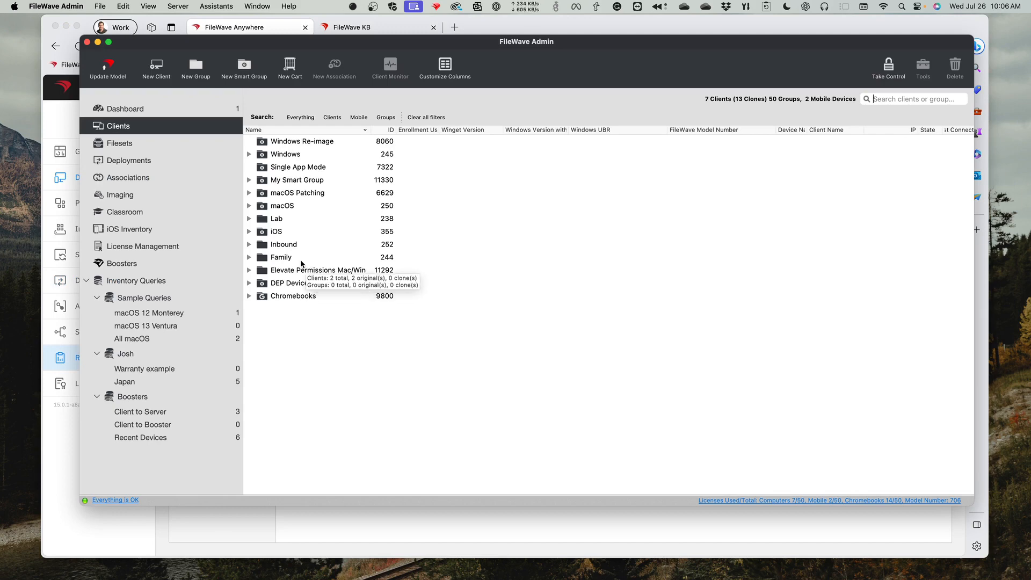
click(138, 166)
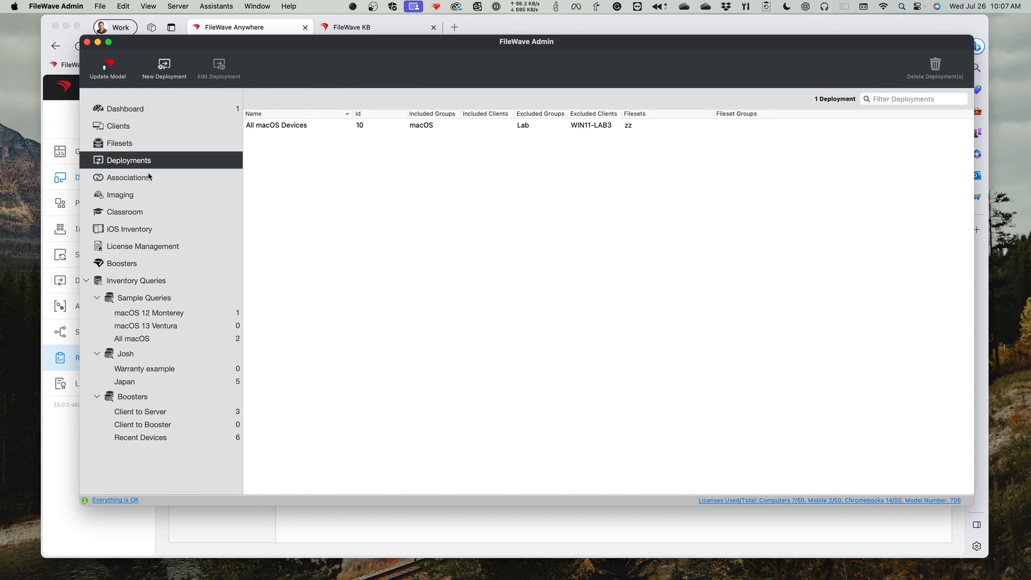
click(148, 176)
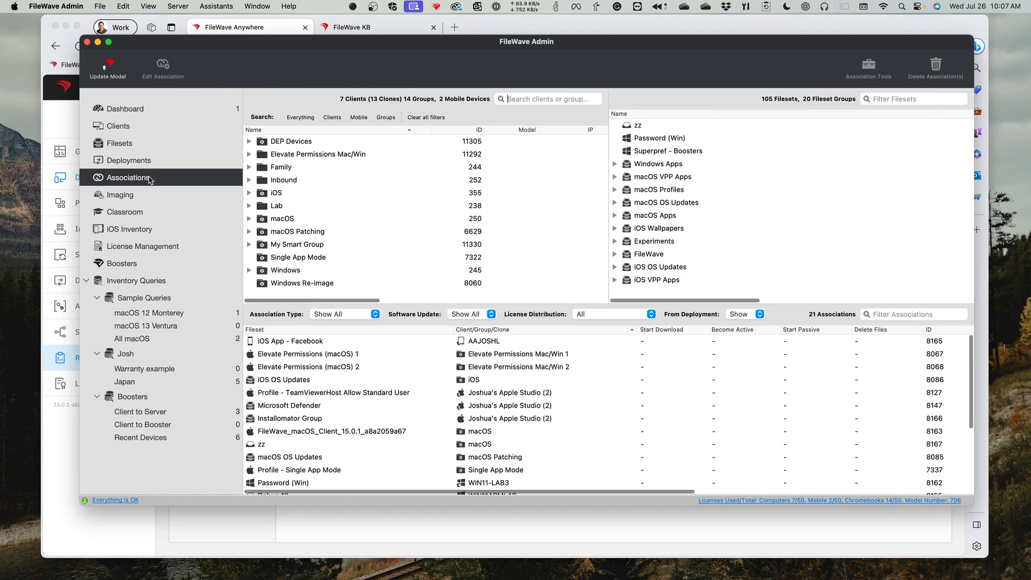
click(165, 166)
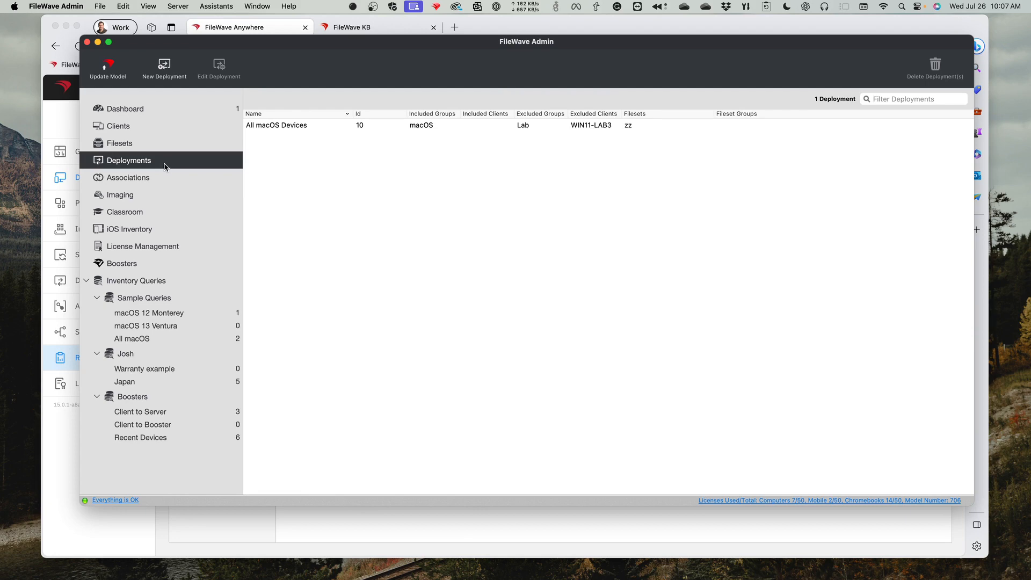
- Switch back to FileWave Anywhere and view its Associations and Deployments lists
click(59, 442)
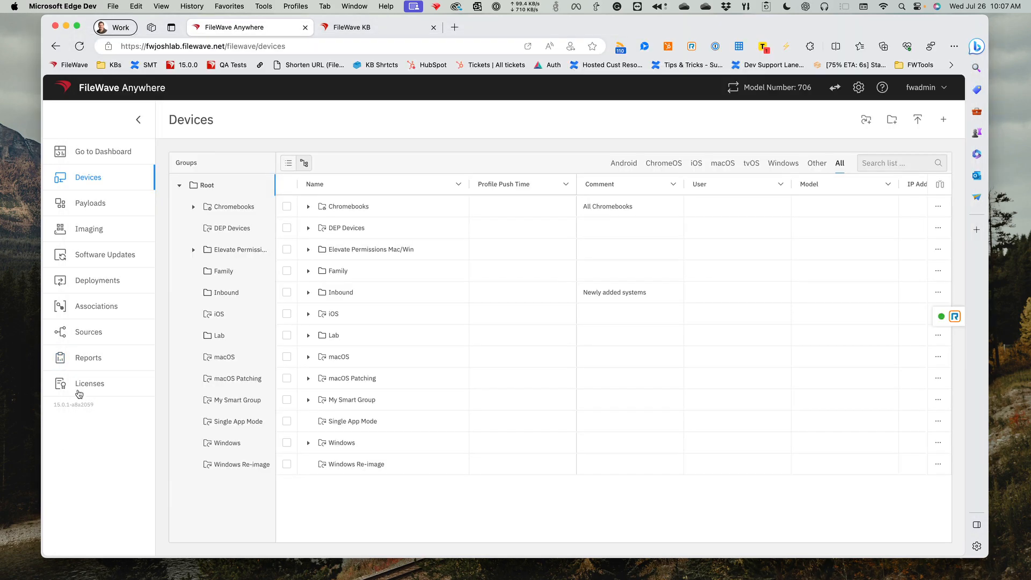
click(91, 307)
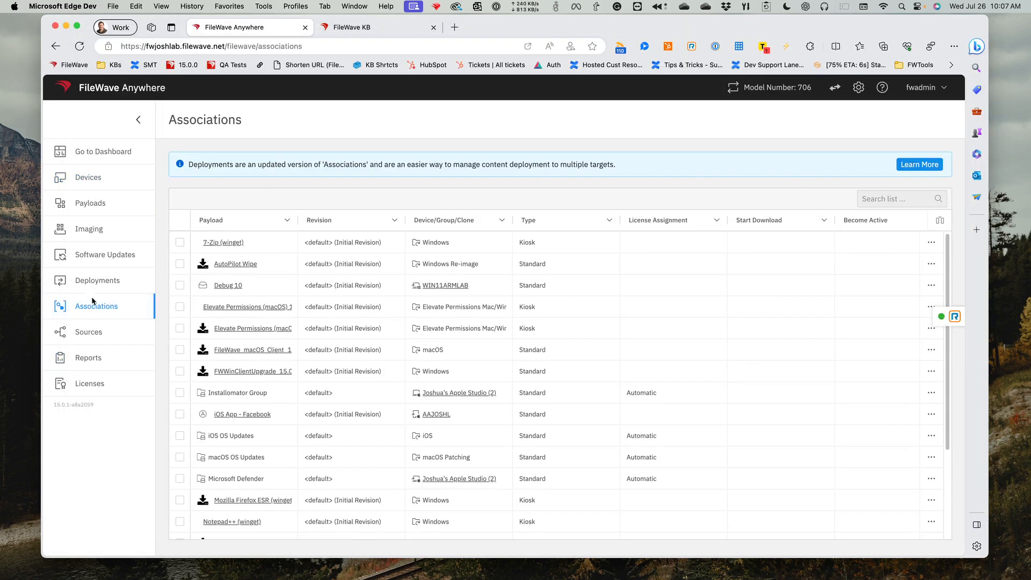
click(95, 281)
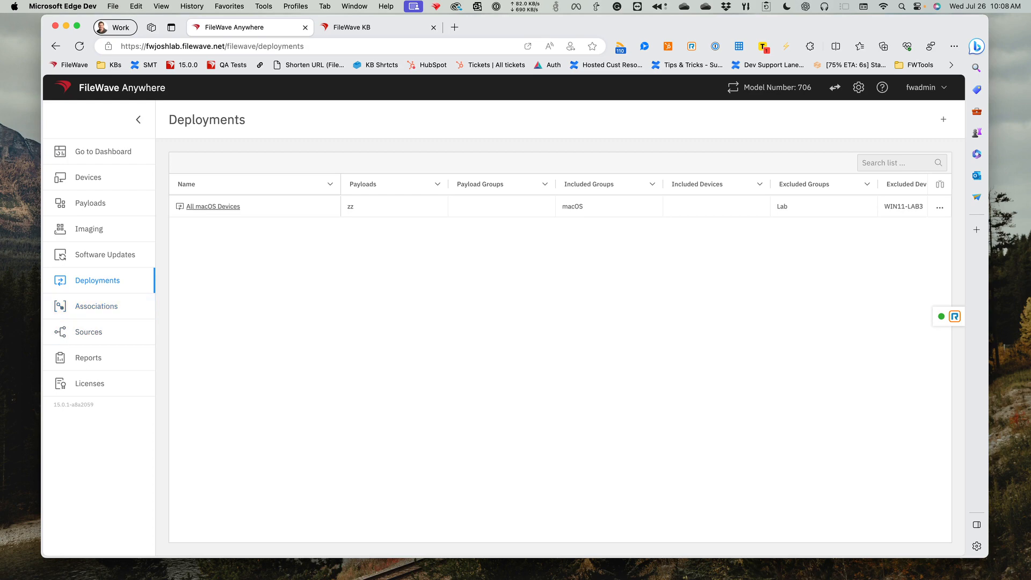
- Switch to FileWave Admin and inspect the filesets of the Installomator Group inside the FileWave fileset group
key(super+Tab)
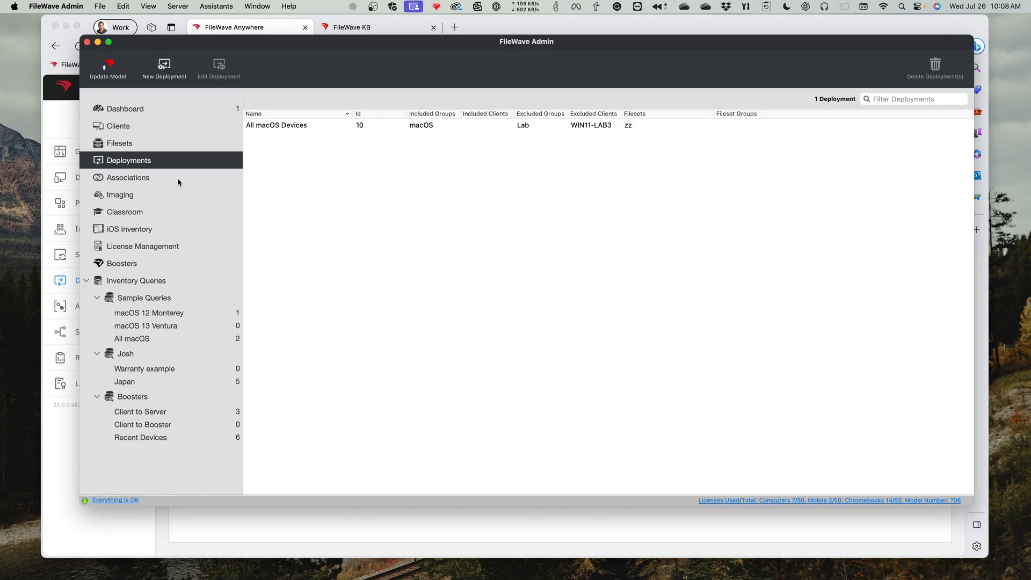
click(160, 146)
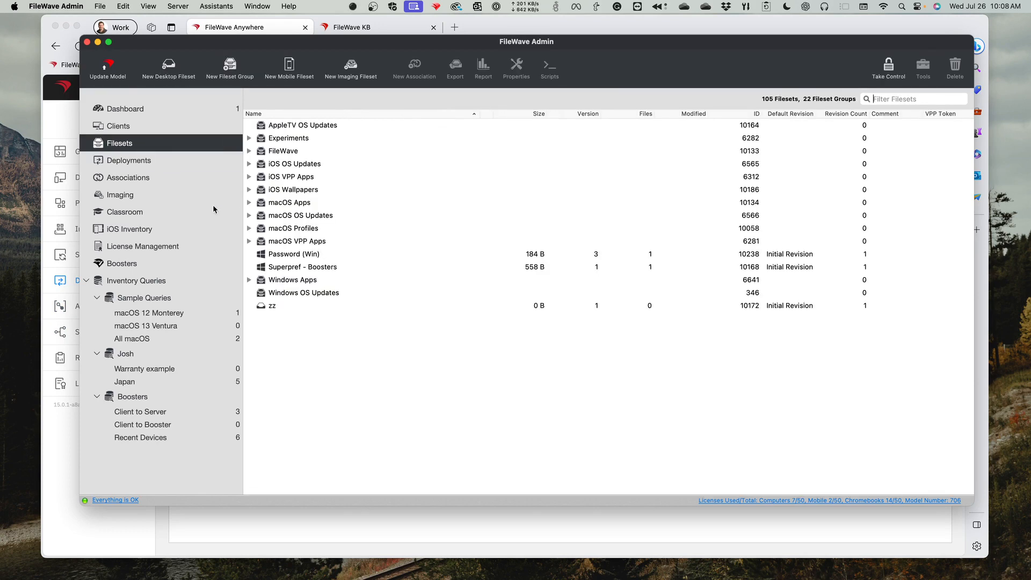
click(286, 268)
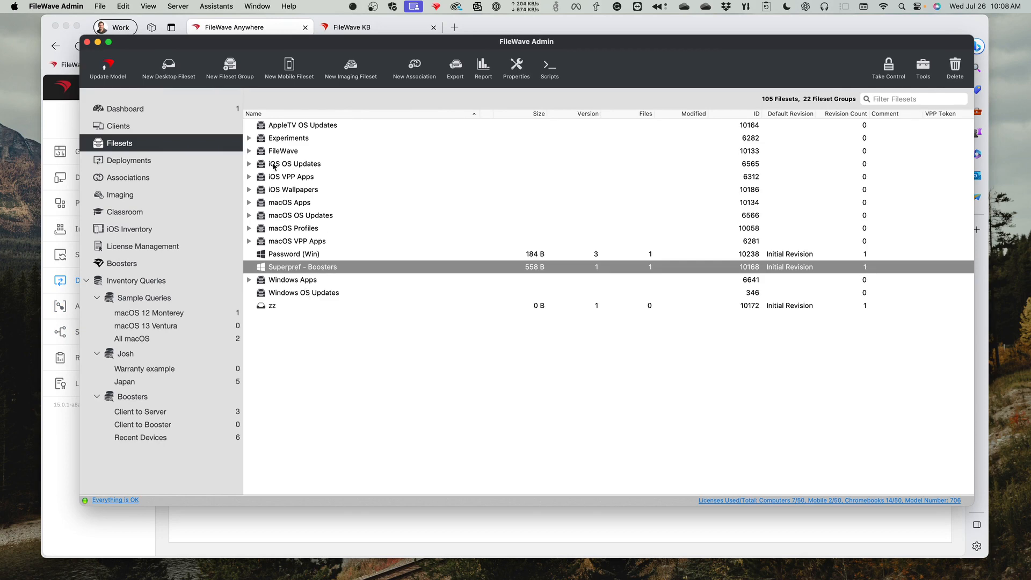
click(268, 242)
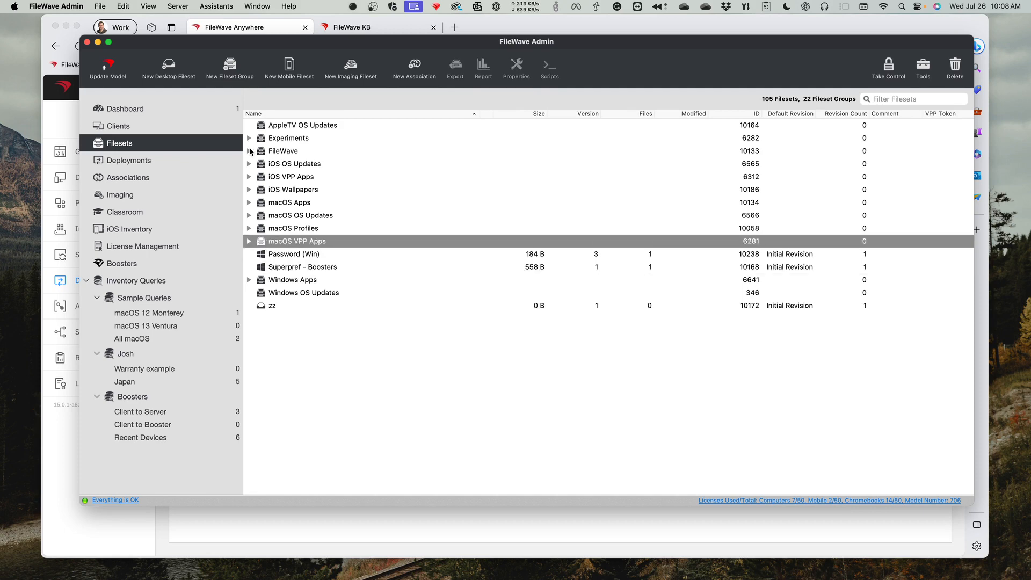
click(249, 151)
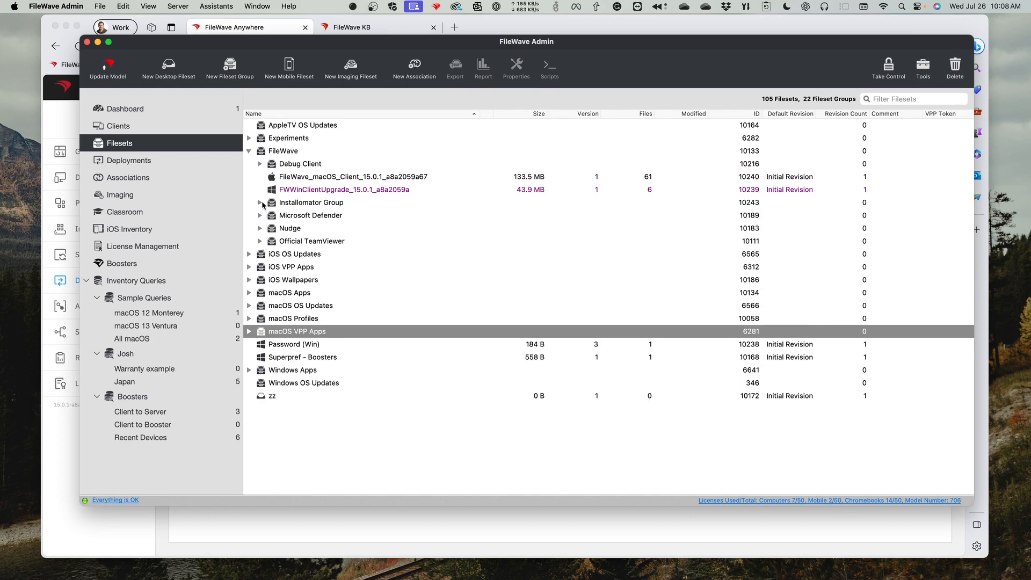
click(261, 203)
click(324, 219)
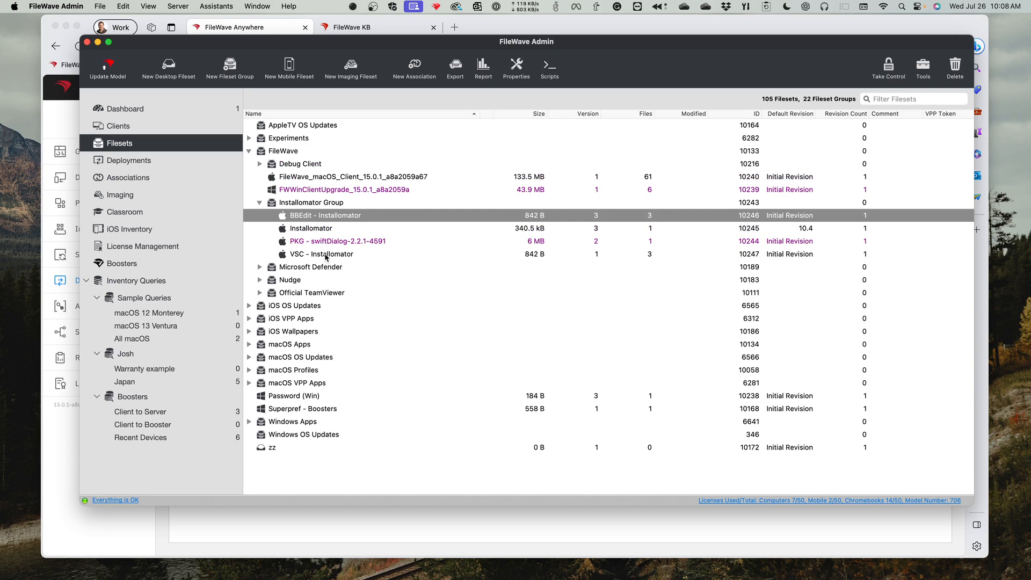
shift+click(326, 256)
click(301, 204)
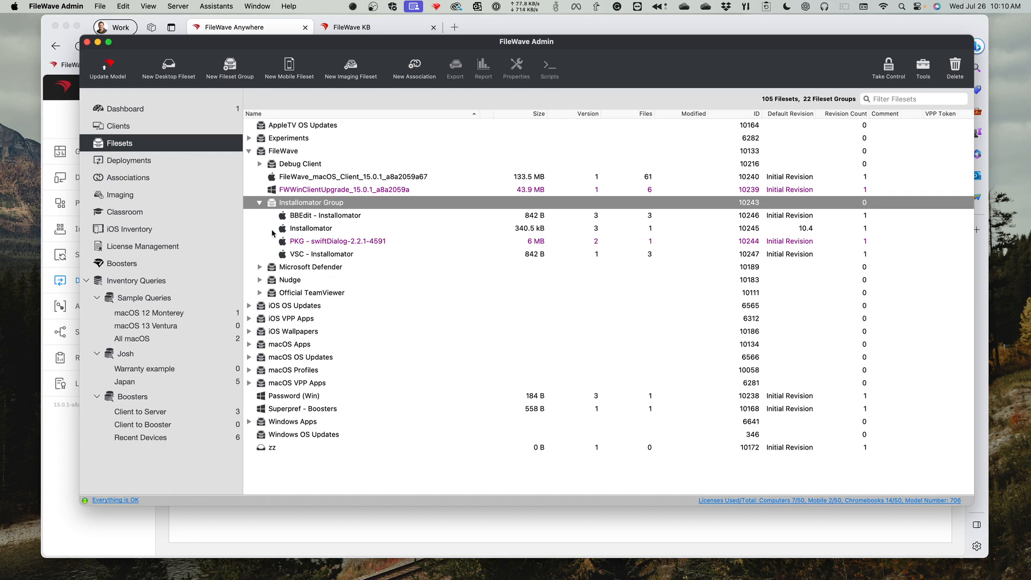
- Compare the Payloads list in FileWave Anywhere with the BBEdit - Installomator fileset in FileWave Admin
click(69, 126)
click(102, 207)
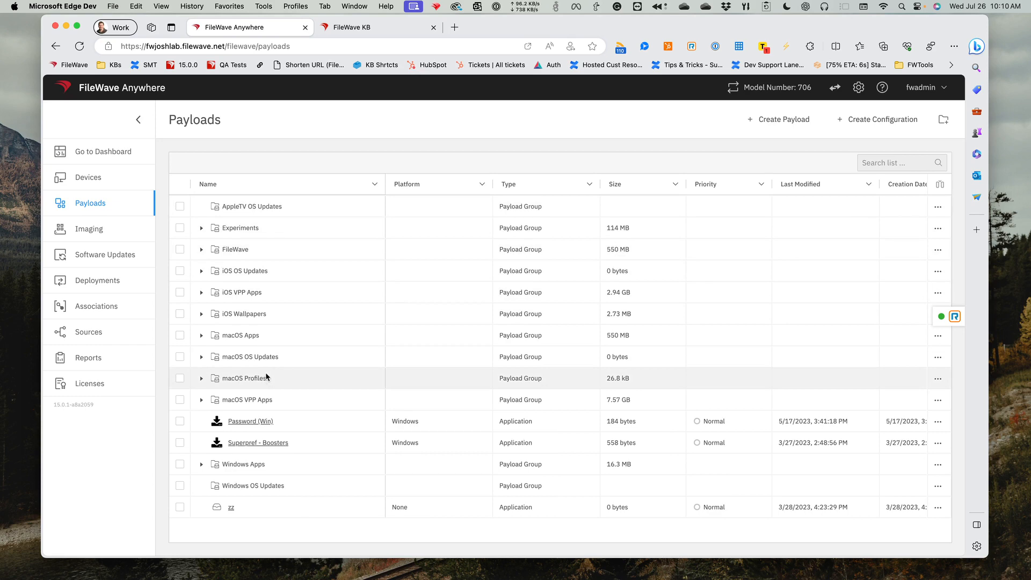
click(99, 279)
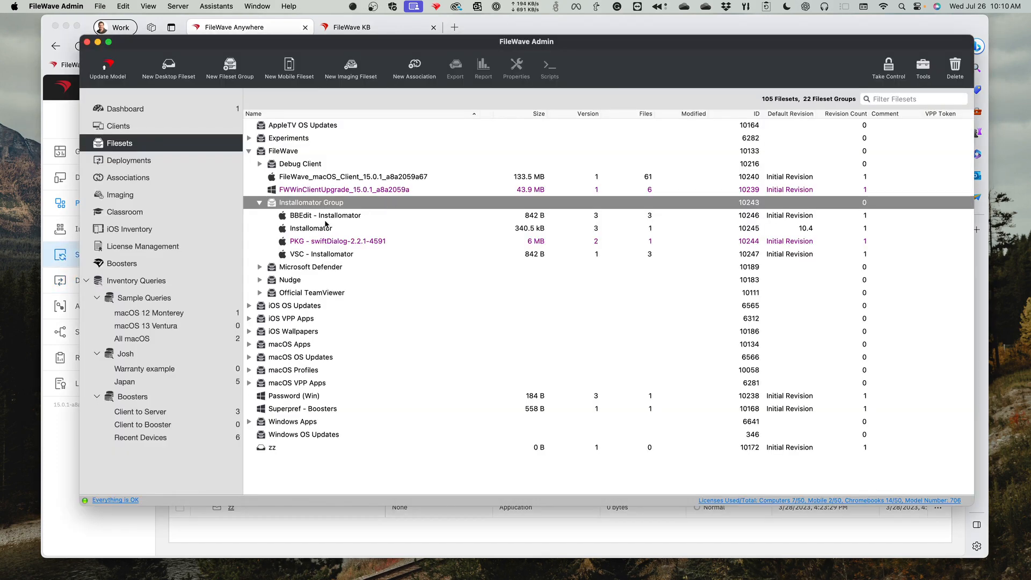
click(329, 217)
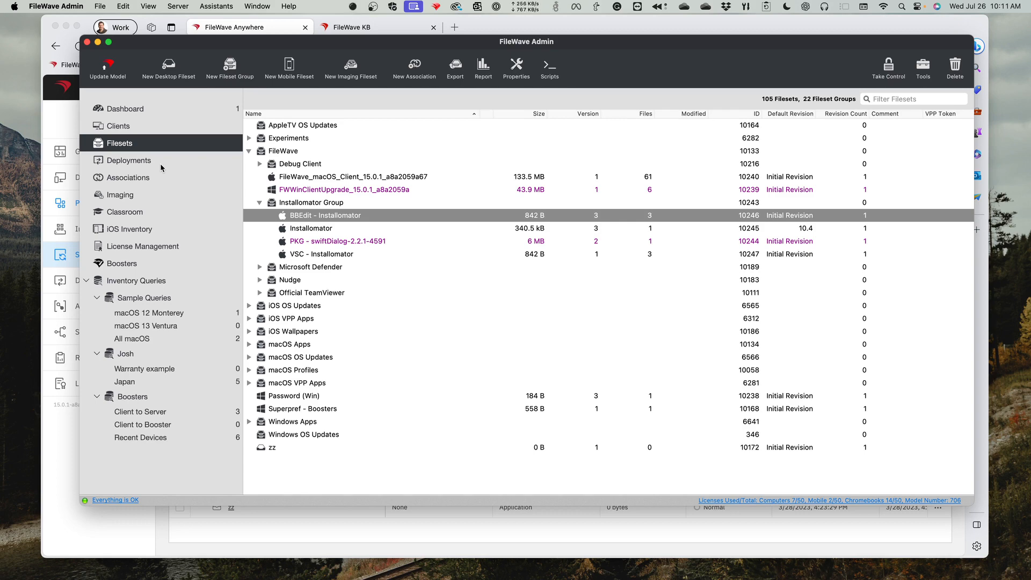
- Switch to FileWave Anywhere and start creating a new deployment
click(56, 126)
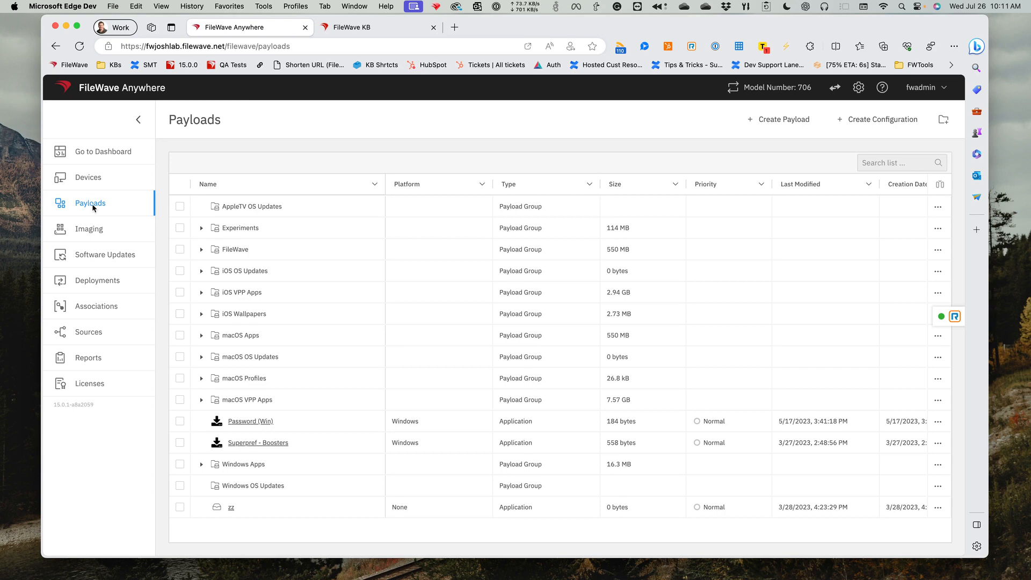
click(110, 283)
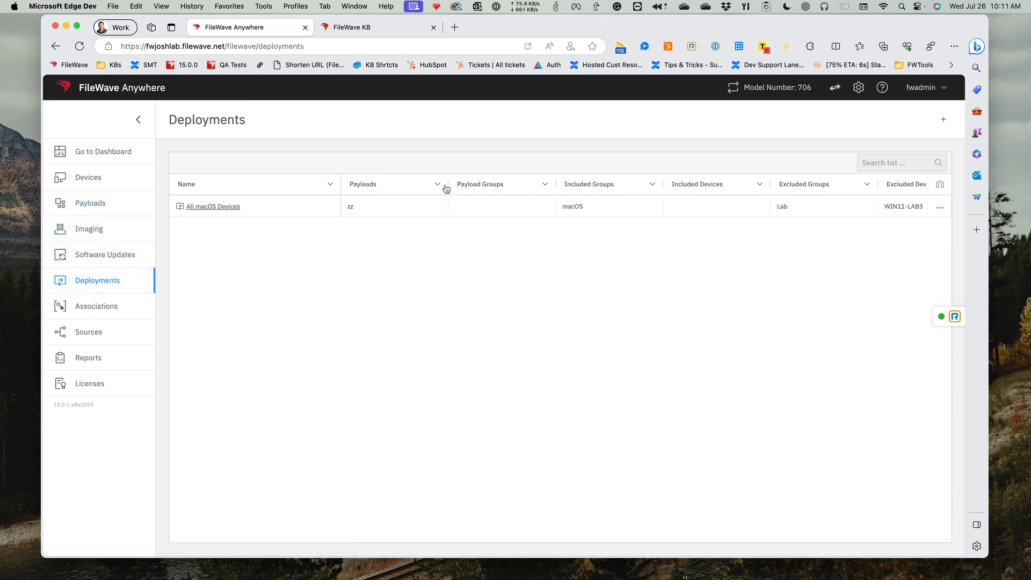
click(943, 121)
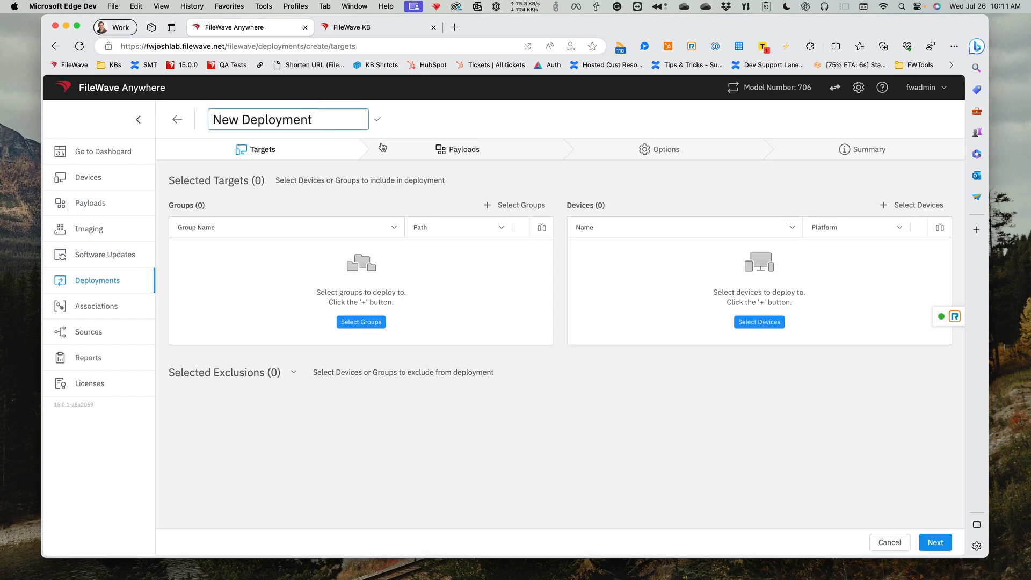
- Enter Discord Example as the new deployment's name
drag(312, 119, 203, 119)
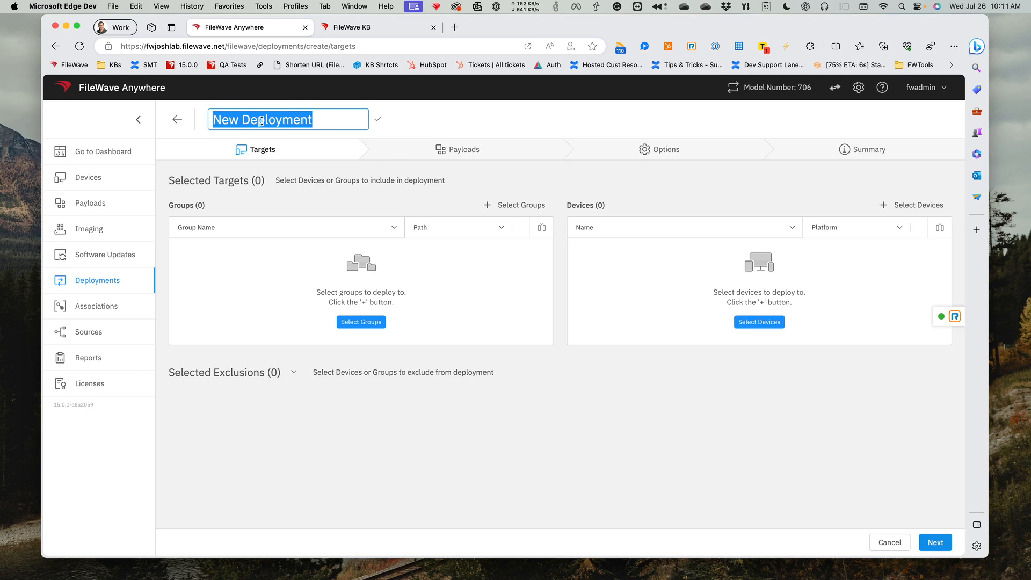
text(Disco)
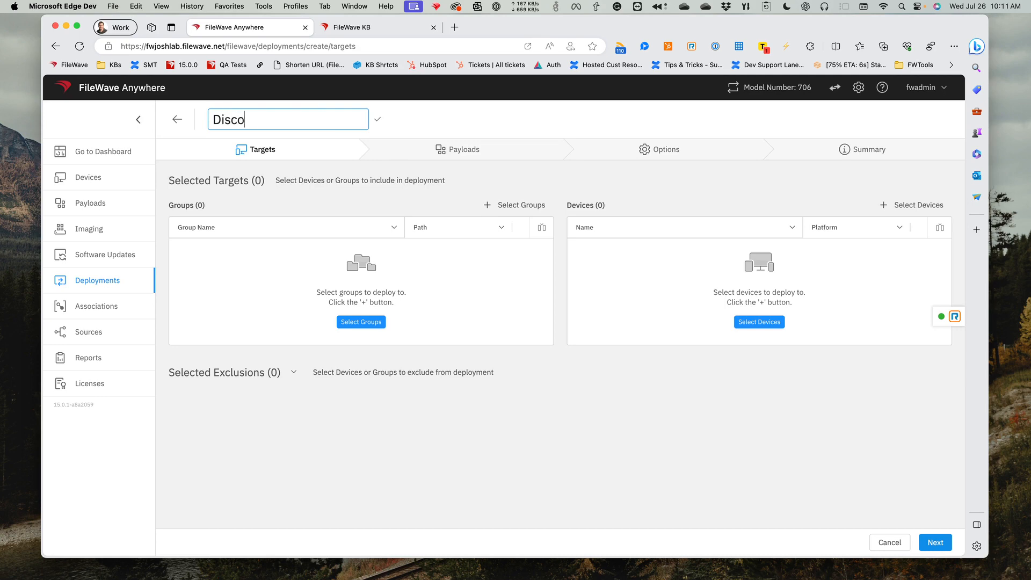
text(rd Example)
- Rename the new deployment as Windows Baseline and save the name
triple_click(270, 114)
text(Windows Baseline)
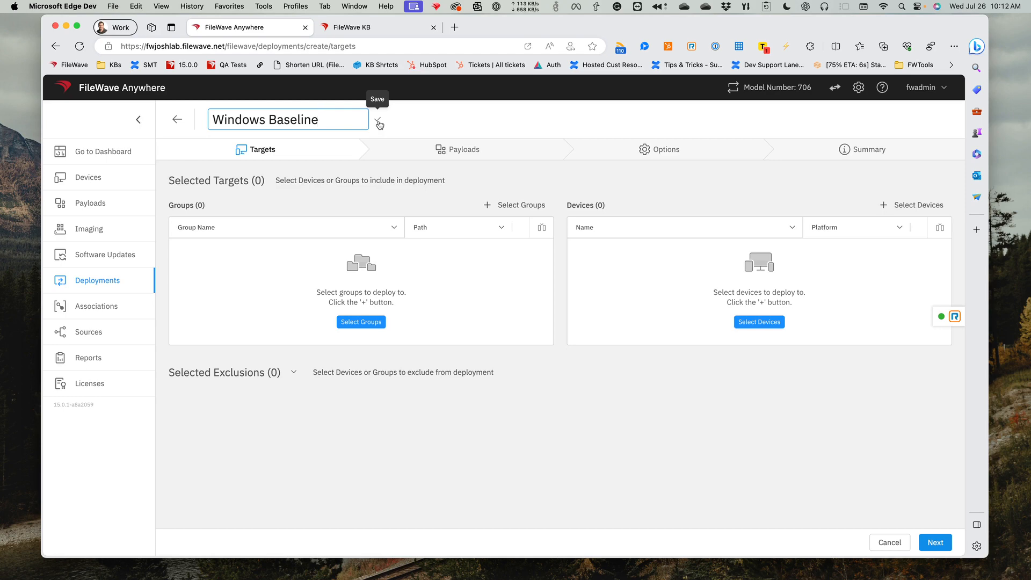
click(379, 123)
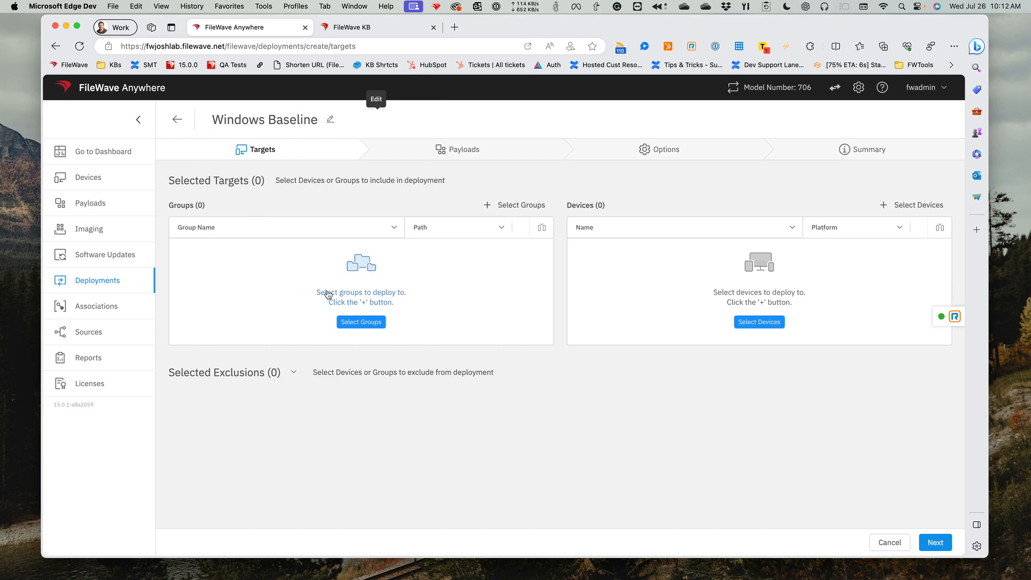
- Add the Windows smart group to the deployment's target groups
click(355, 322)
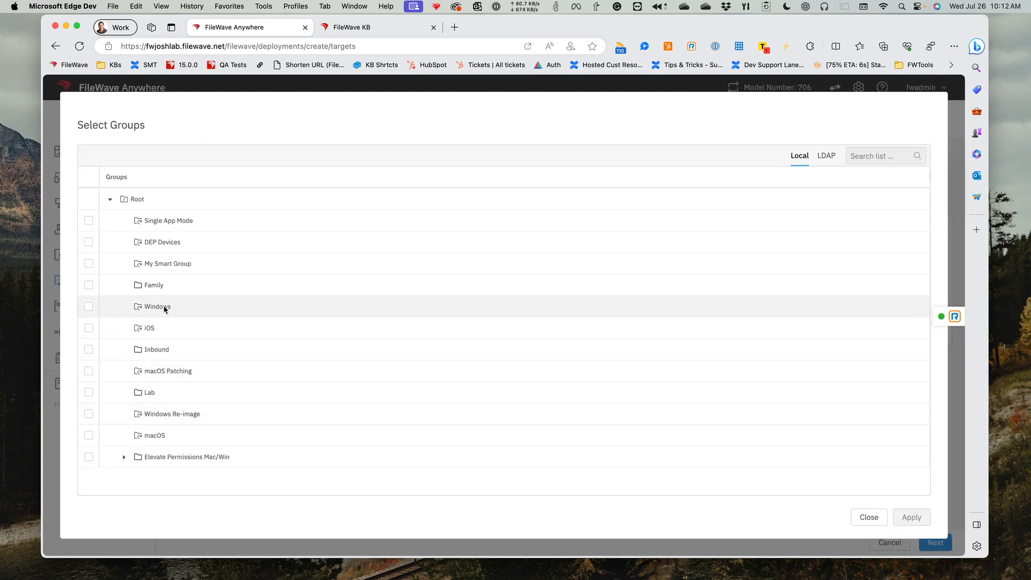
click(88, 307)
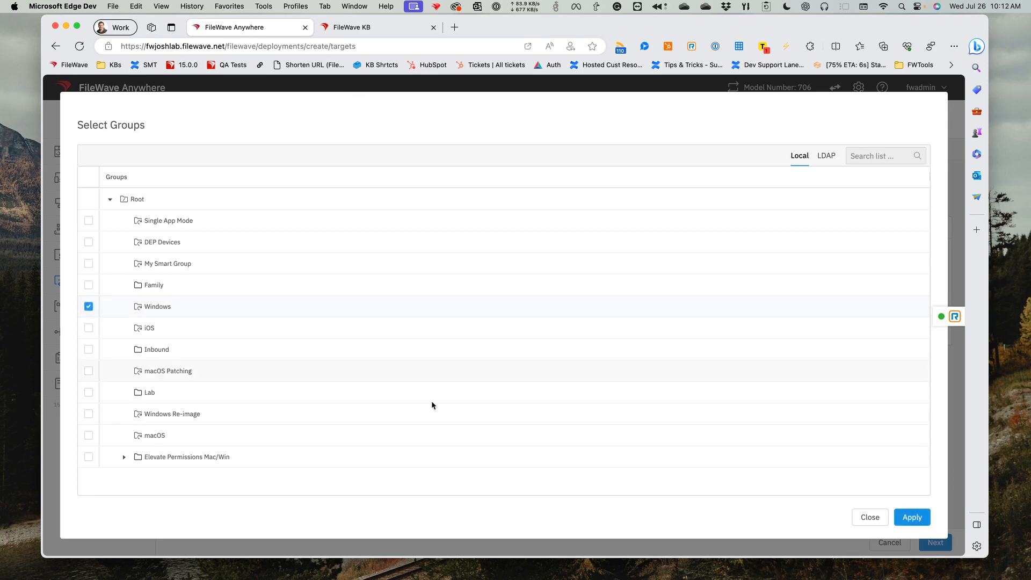
click(920, 518)
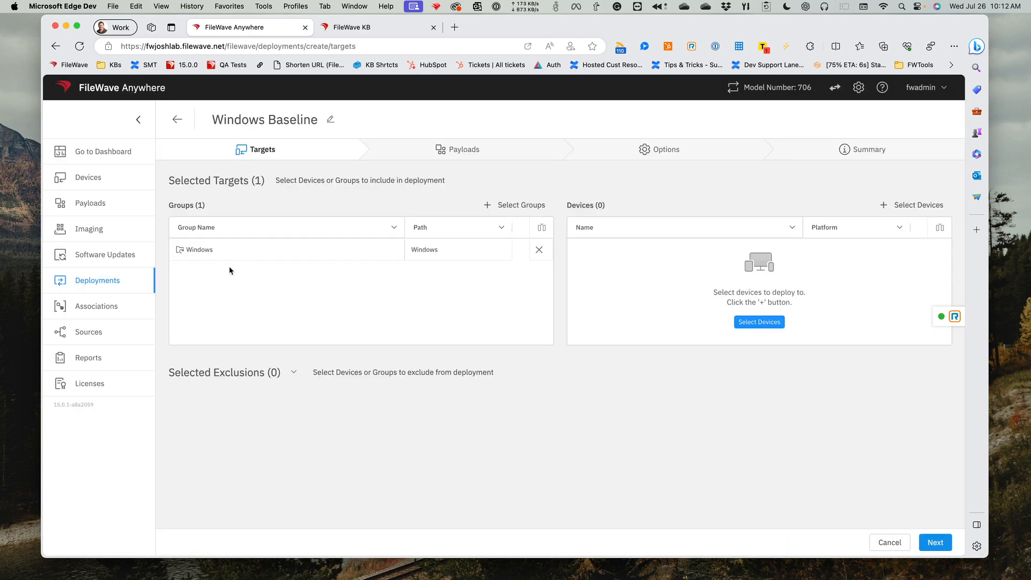
- Add the first PC in the Family group to the deployment's target devices
click(924, 209)
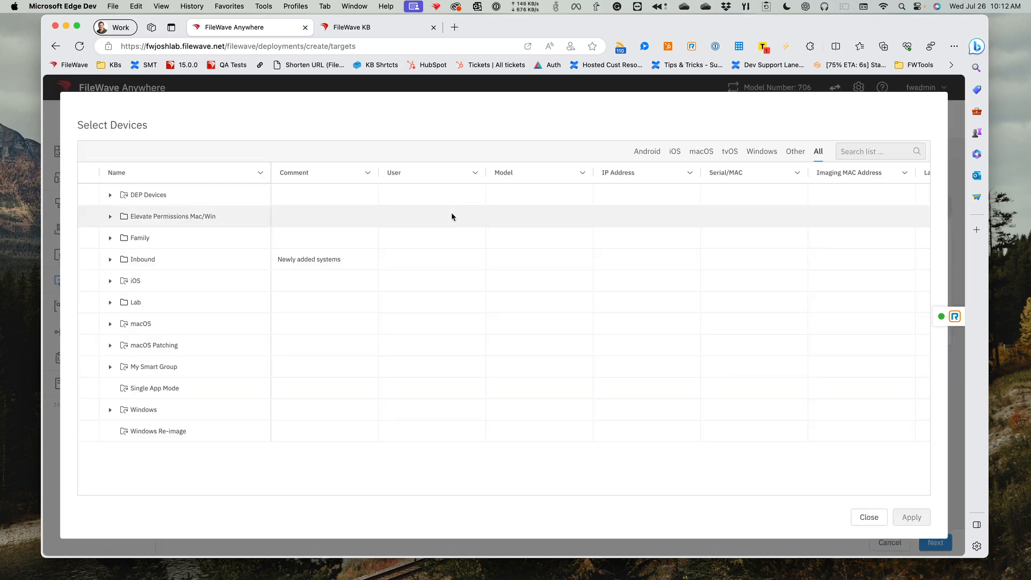
click(110, 367)
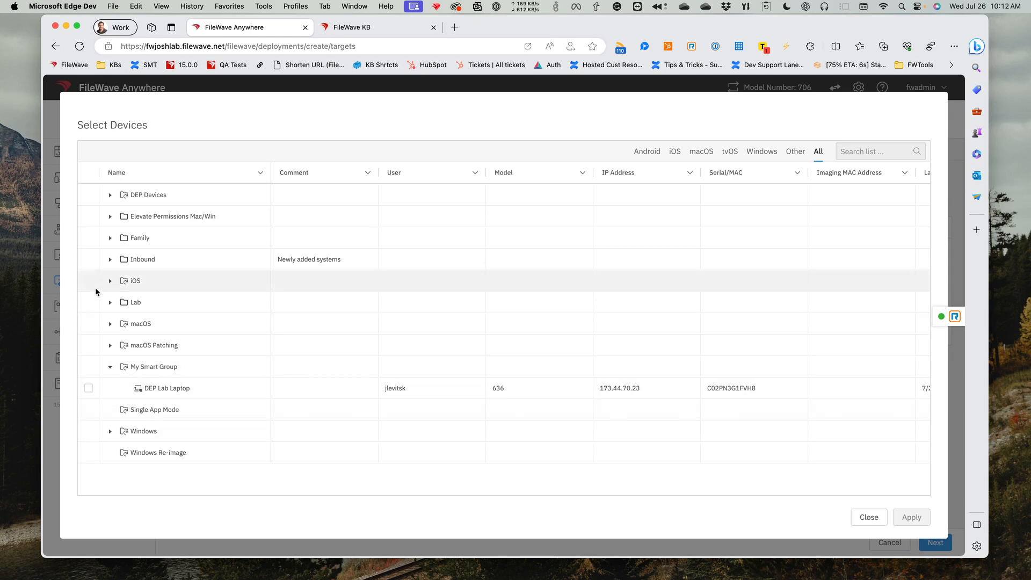
click(110, 239)
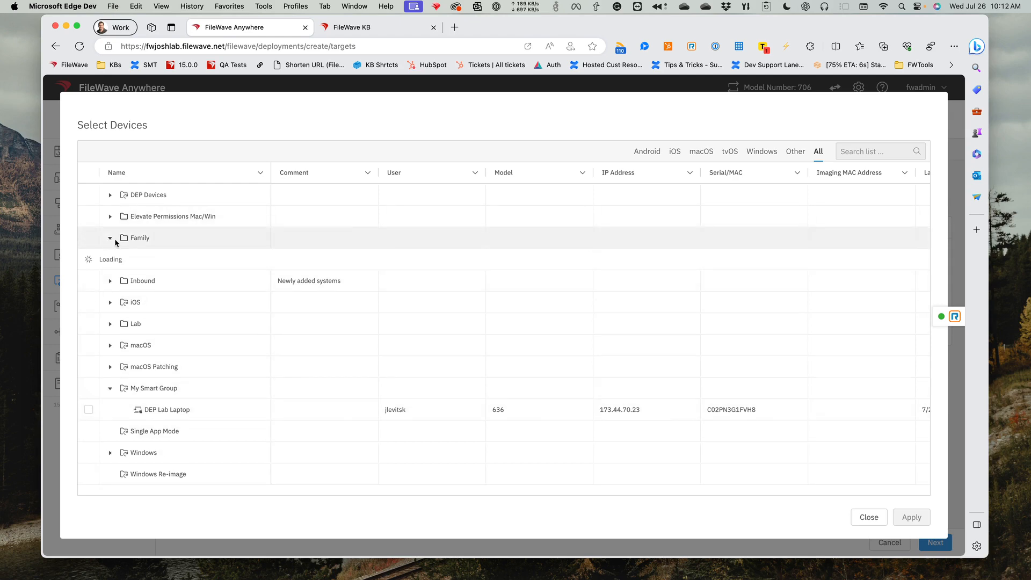
click(88, 259)
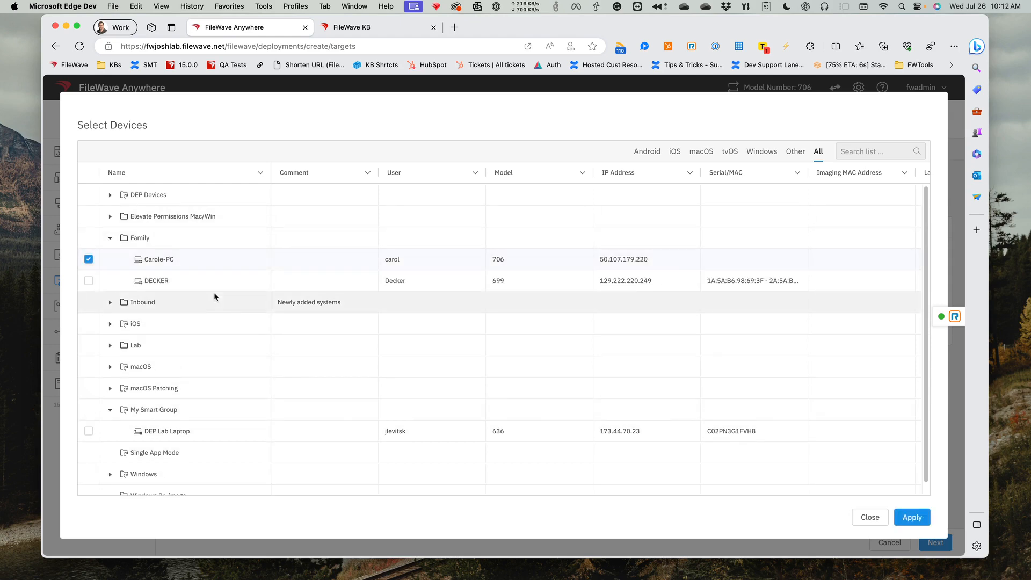
click(913, 515)
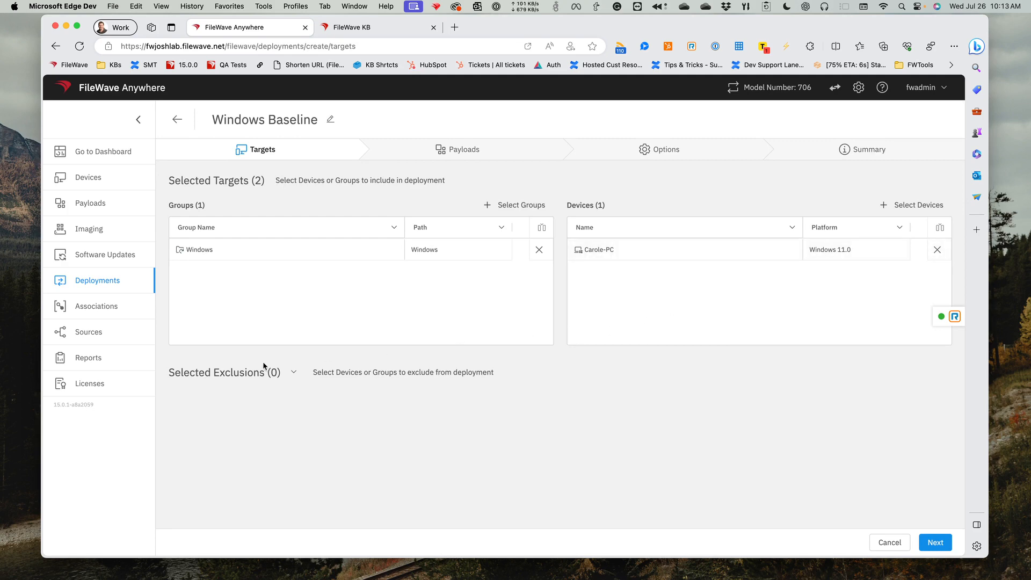
- Remove the PC from the target devices and add the second PC in the Family group to the device exclusions
click(293, 372)
scroll(312, 375, down, 1)
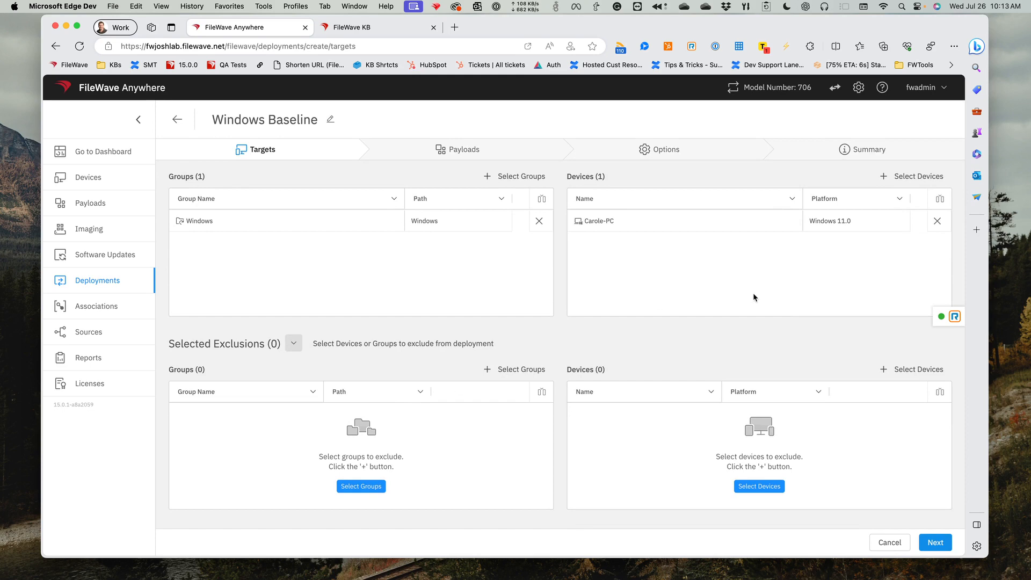
click(938, 224)
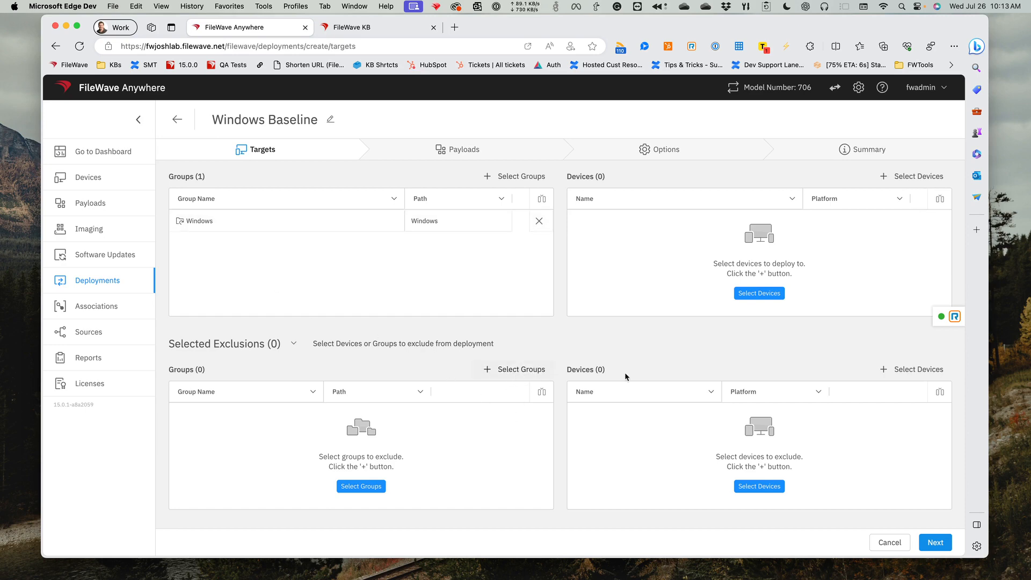
click(898, 378)
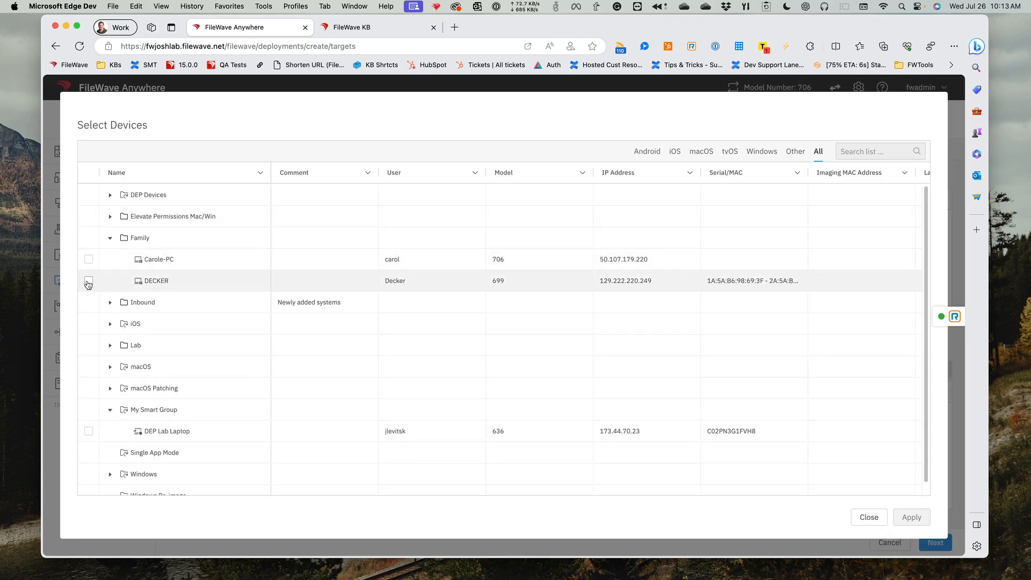
click(88, 280)
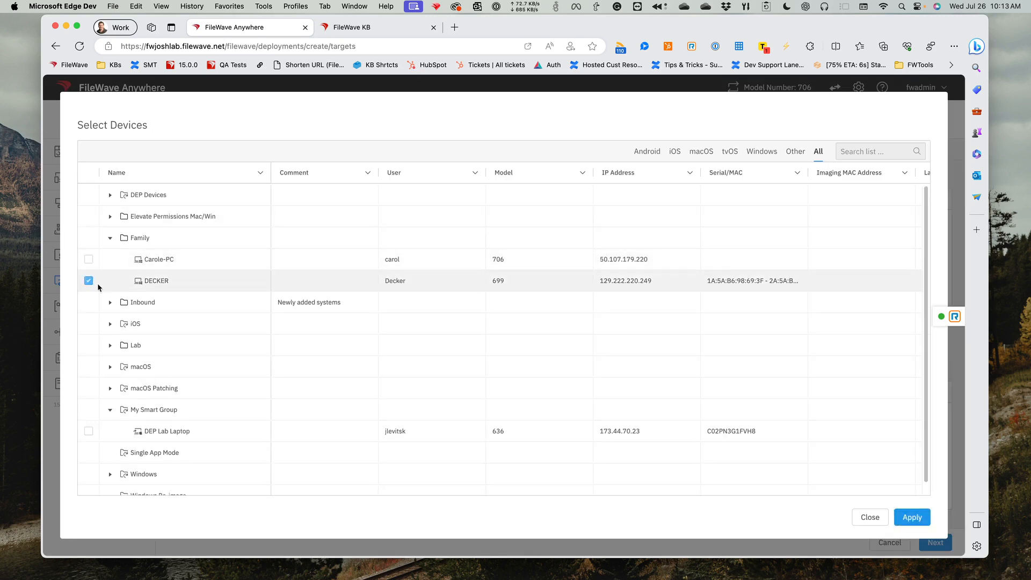
click(919, 519)
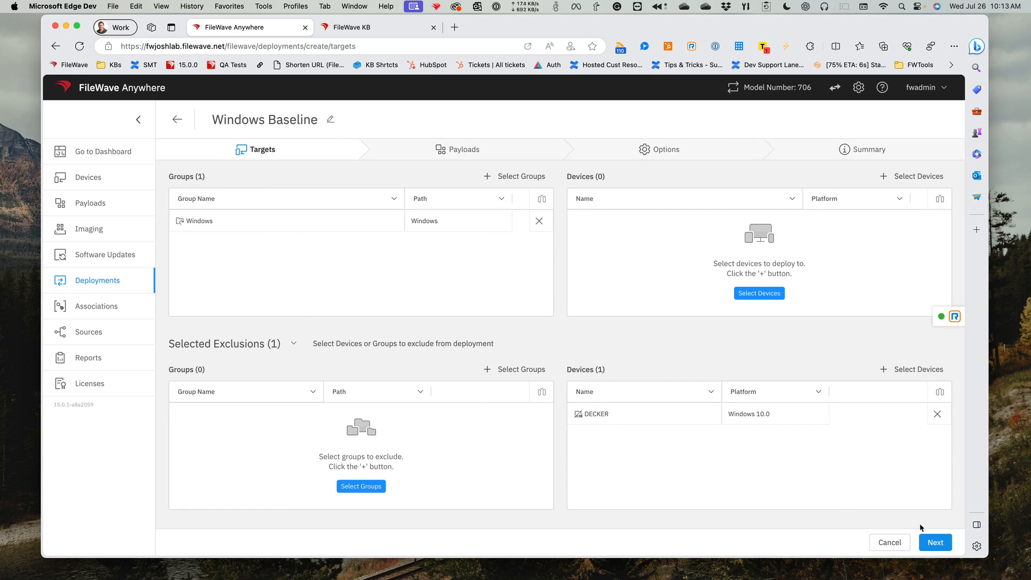
- Proceed to the payload stage and add Reader_win, Windows-ClientUninstaller and the Windows Fonts PS1 installer from the Experiments group
click(935, 542)
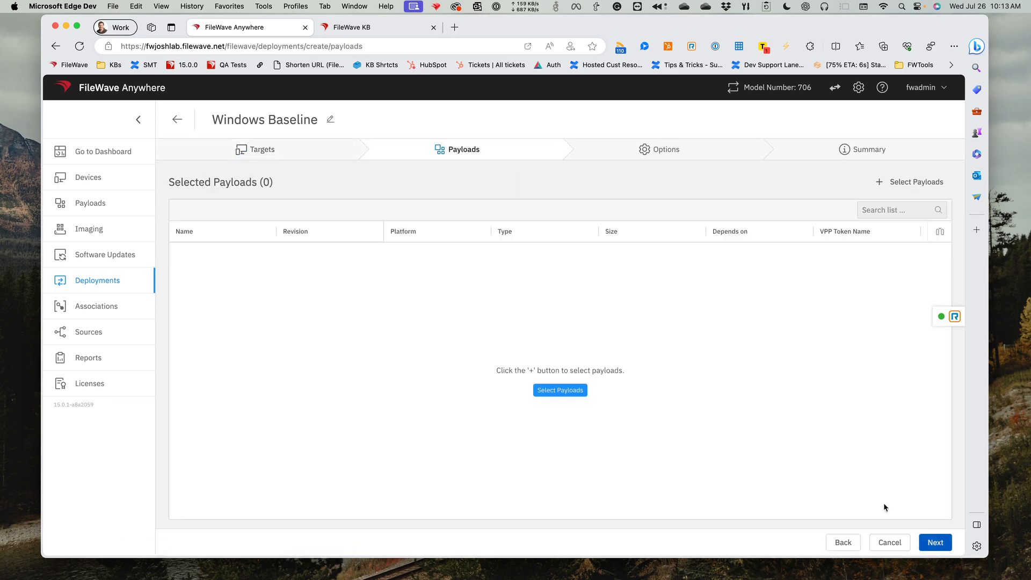
click(546, 390)
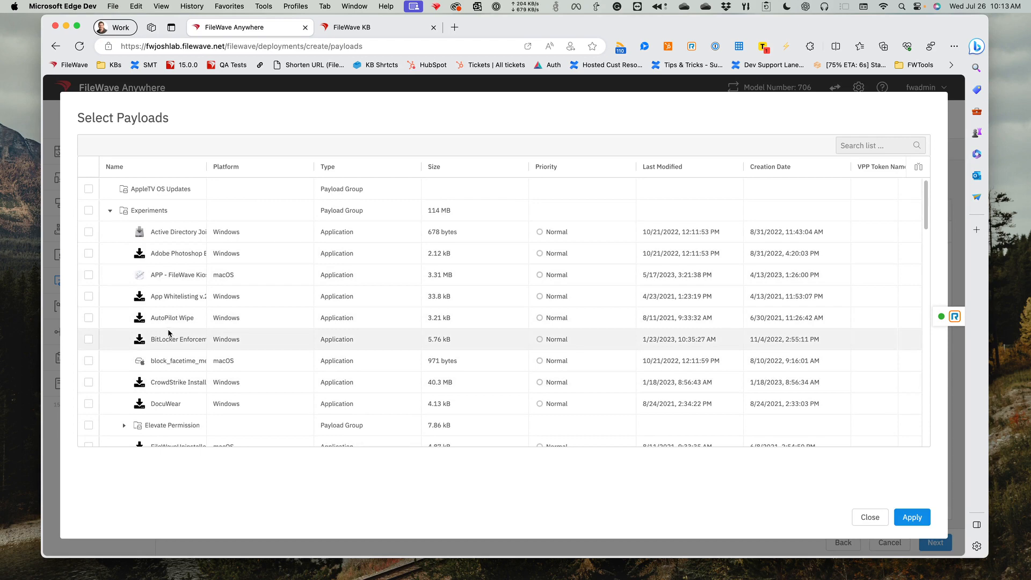
scroll(166, 339, down, 10)
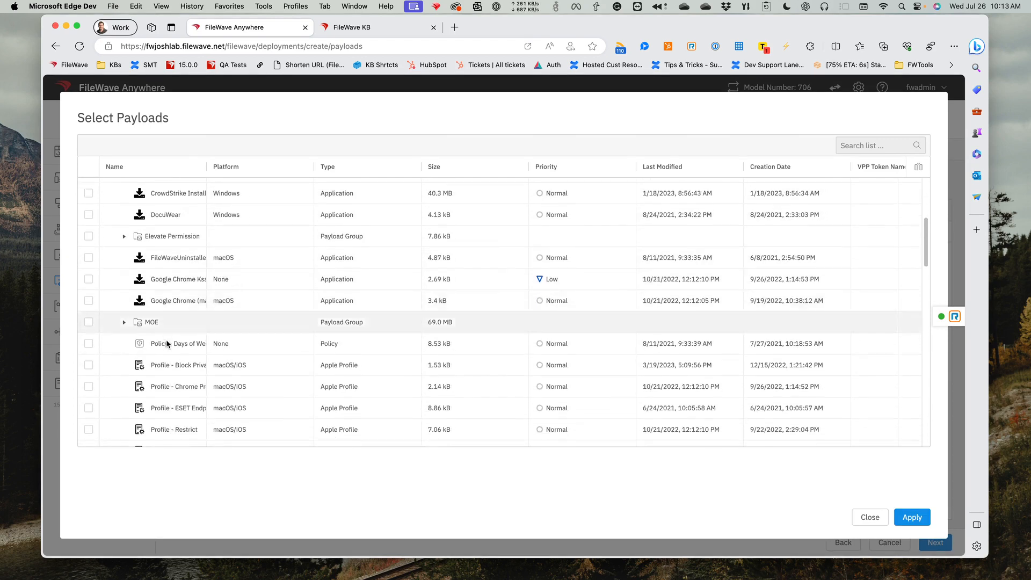
scroll(166, 339, down, 7)
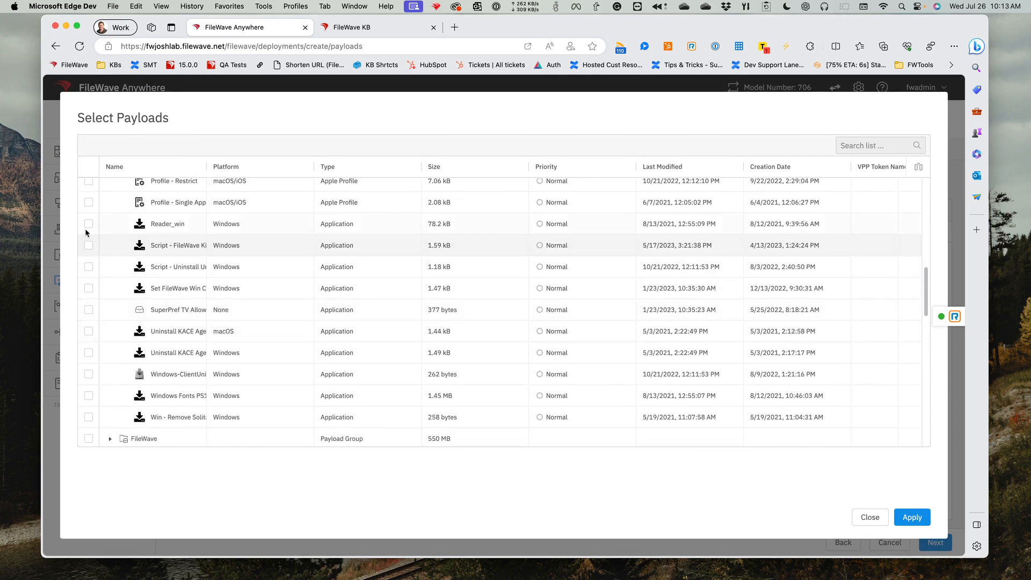
click(88, 224)
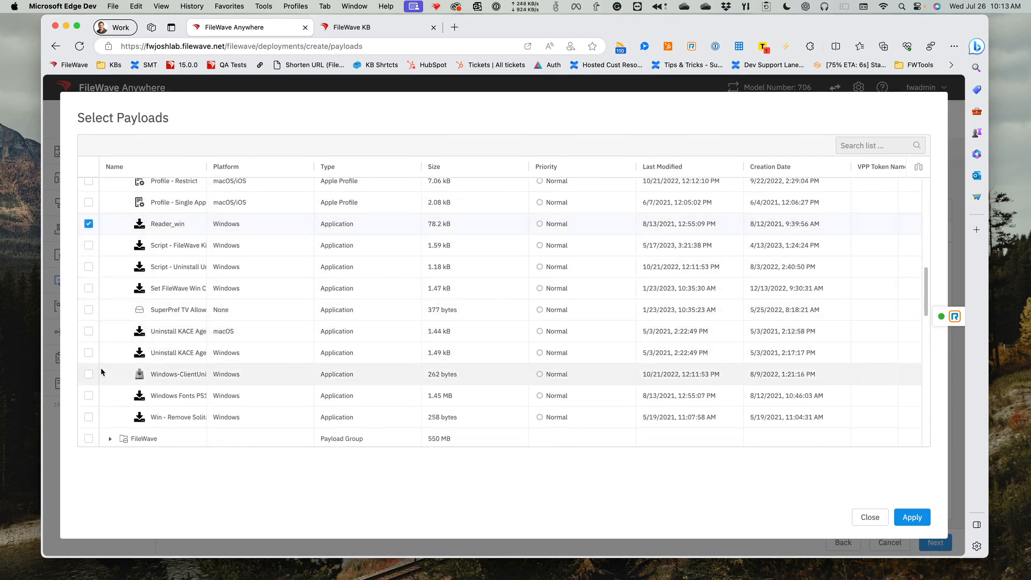
click(89, 375)
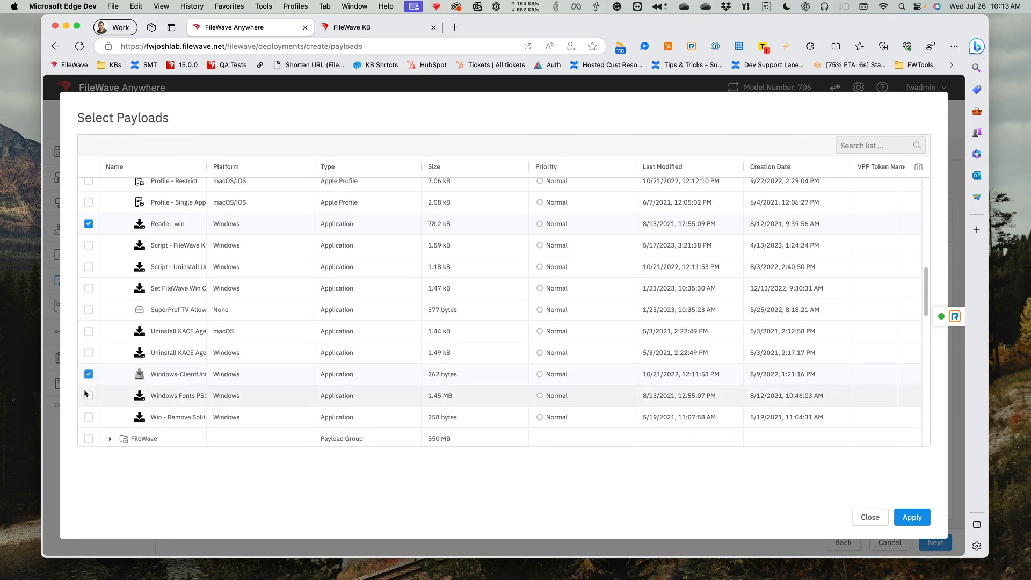
click(87, 395)
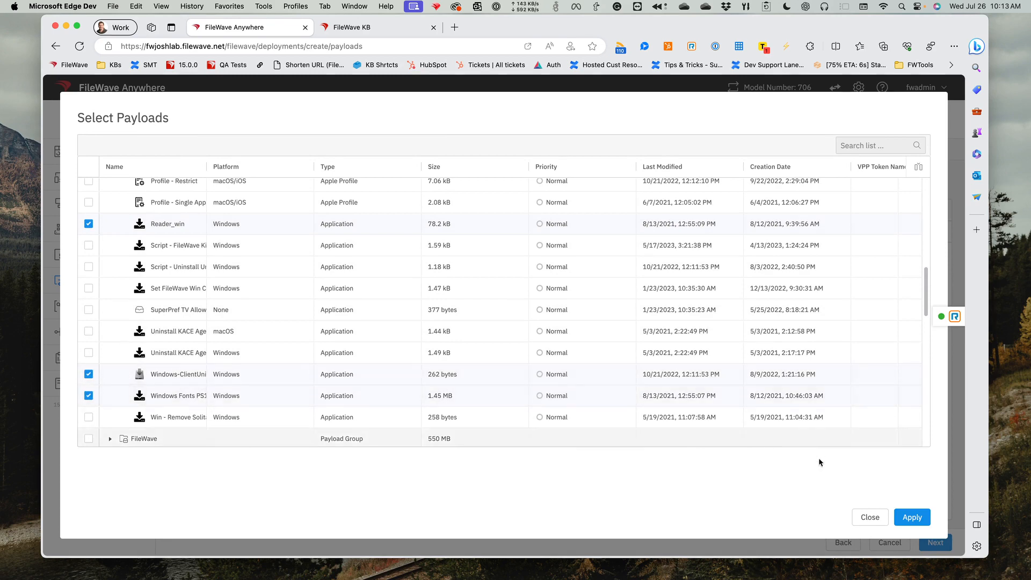
click(915, 517)
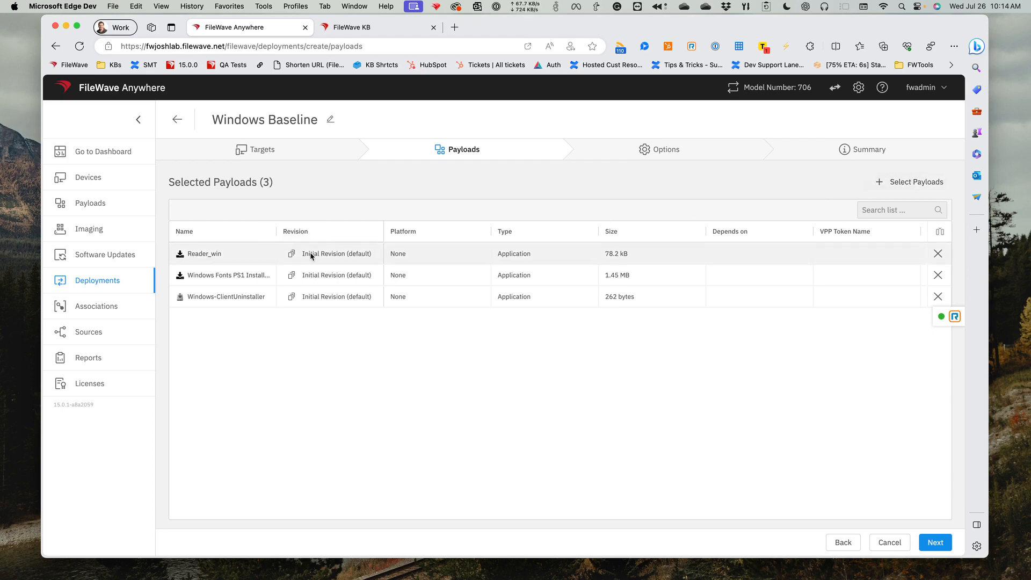
- Check which revisions can be chosen for the selected payloads, keeping Initial Revision (default) for Reader_win
click(293, 254)
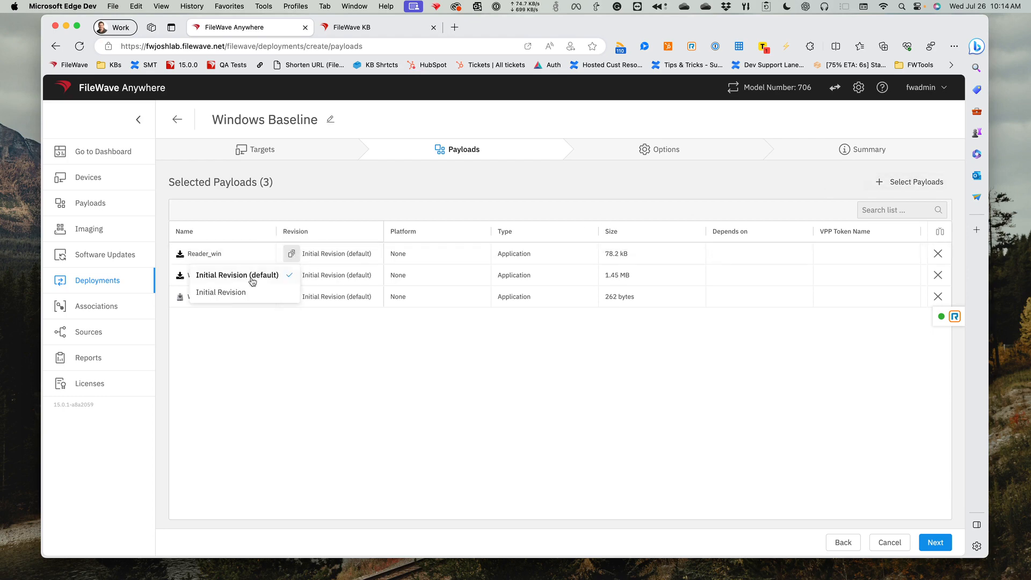
click(284, 276)
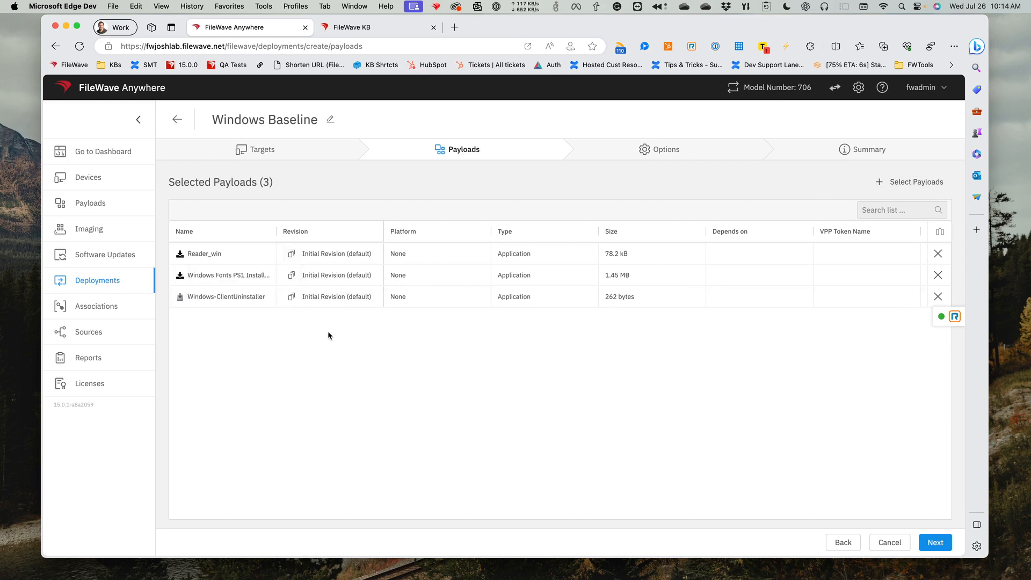
click(290, 297)
click(291, 274)
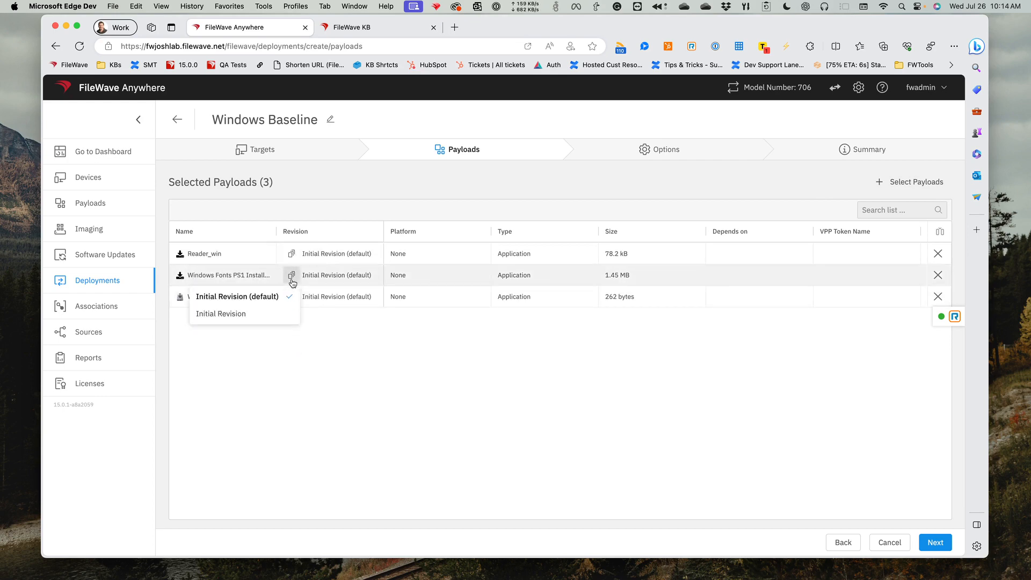
click(342, 334)
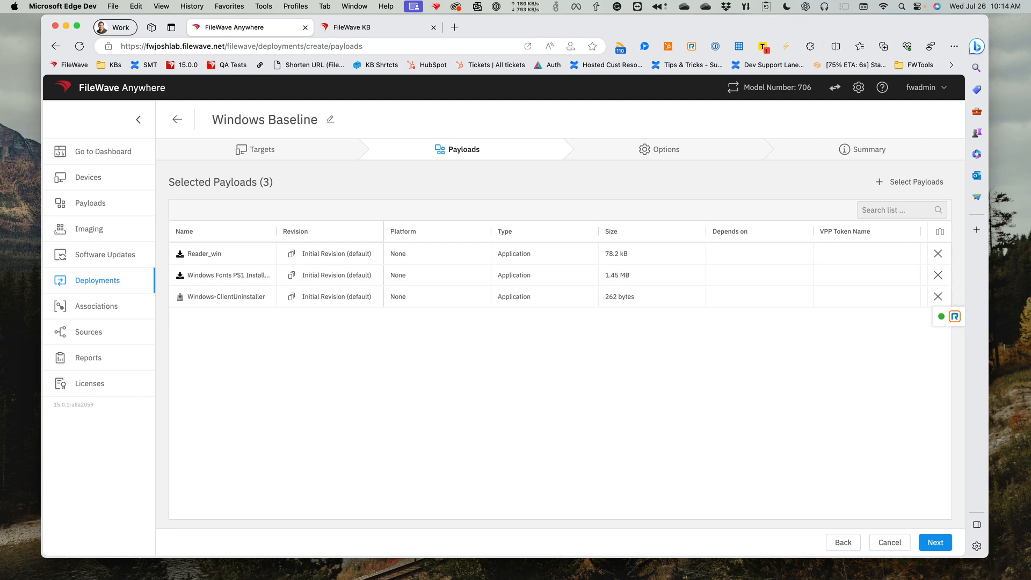
- Switch to FileWave Admin and open the contents of the BBEdit fileset in the Autopkg - Scripted group under macOS Apps
key(super+Tab)
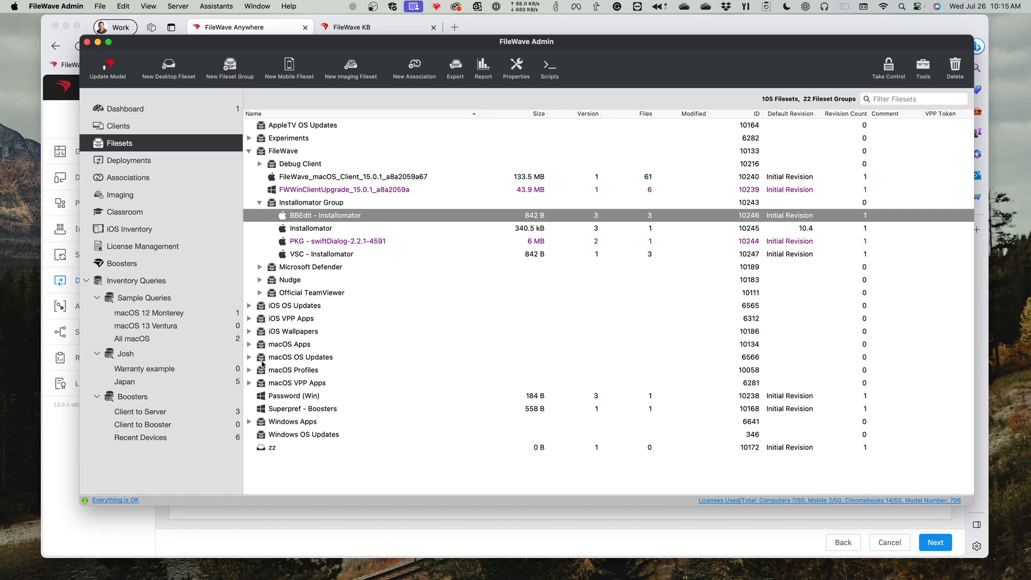
click(250, 384)
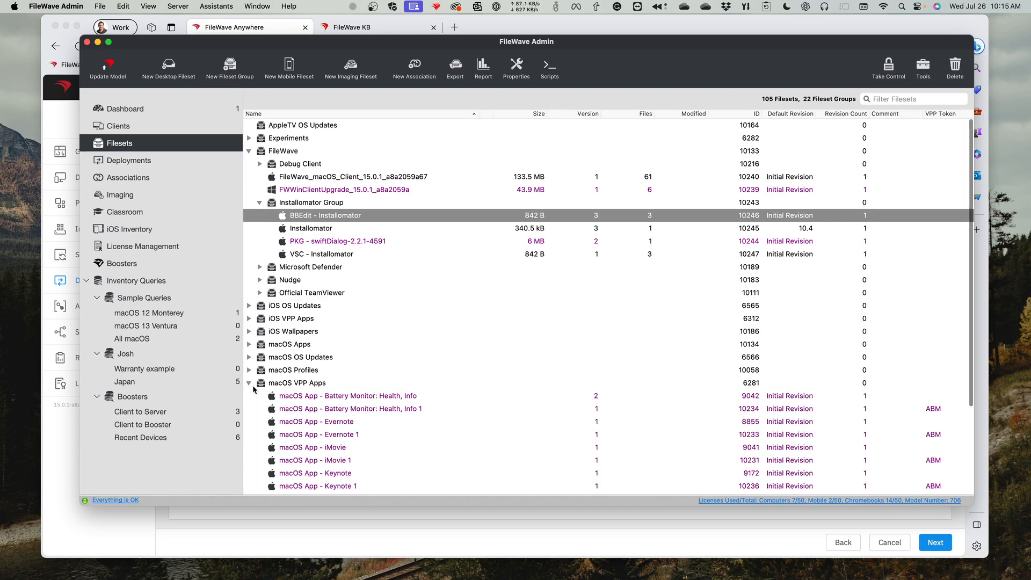
click(250, 384)
click(250, 344)
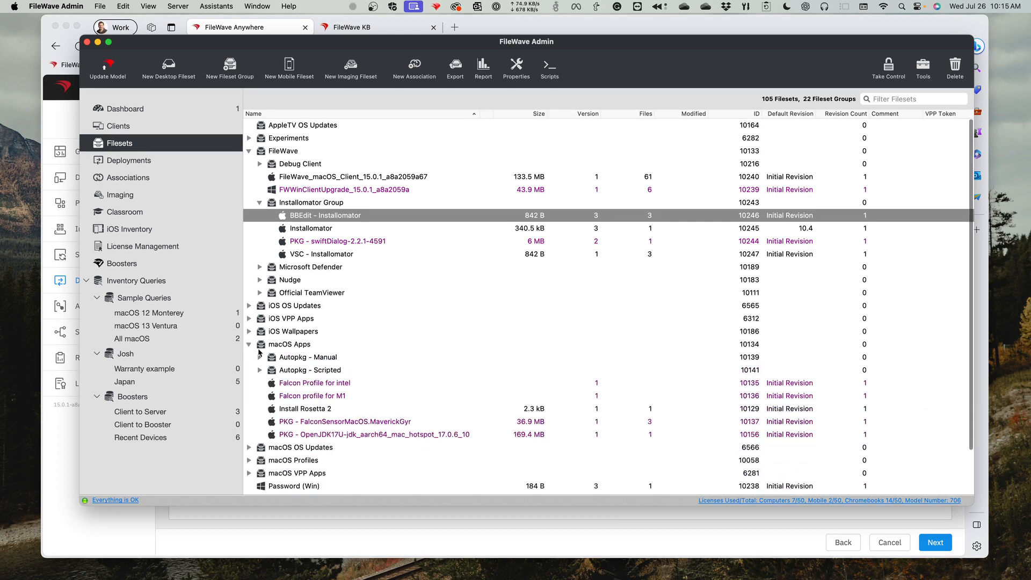
click(260, 370)
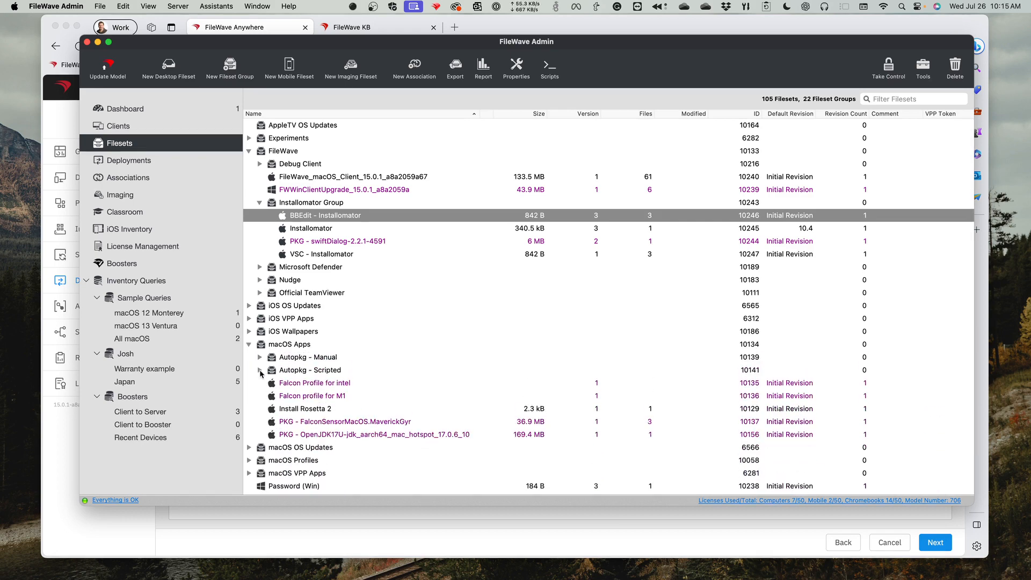
click(312, 387)
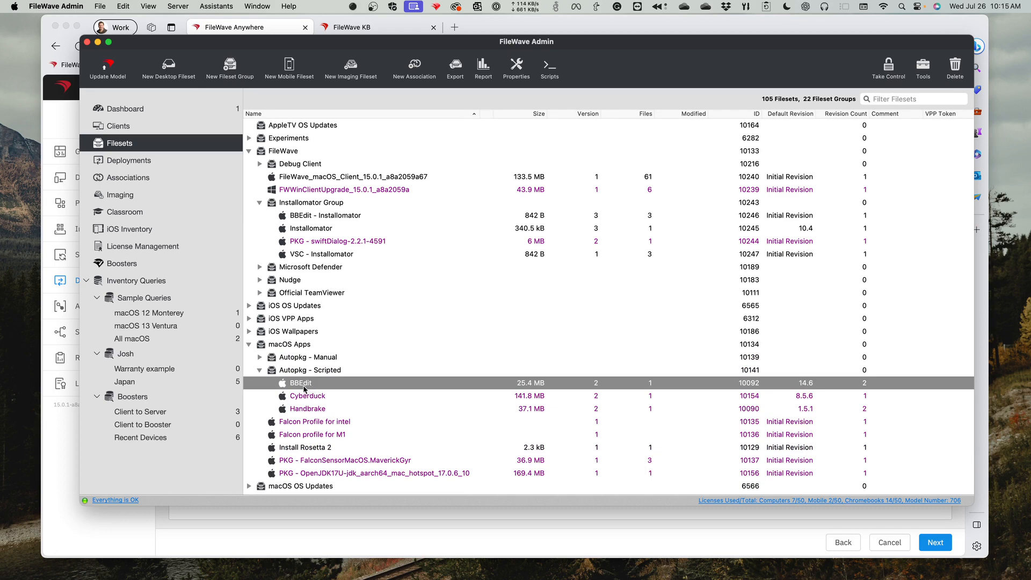
double_click(304, 386)
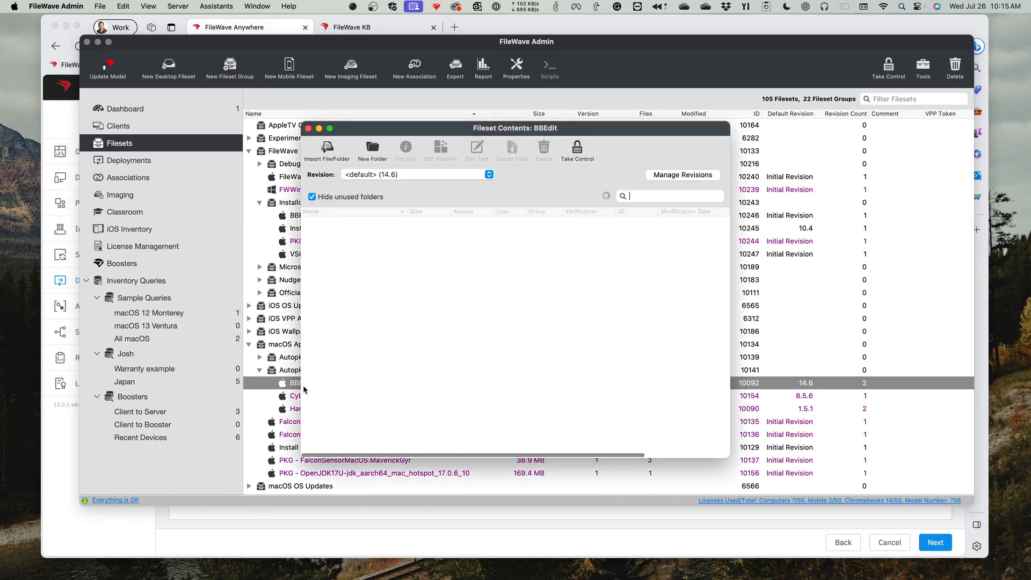
- View revision 14.6.4 of the BBEdit fileset, and return to the default revision 14.6
click(434, 176)
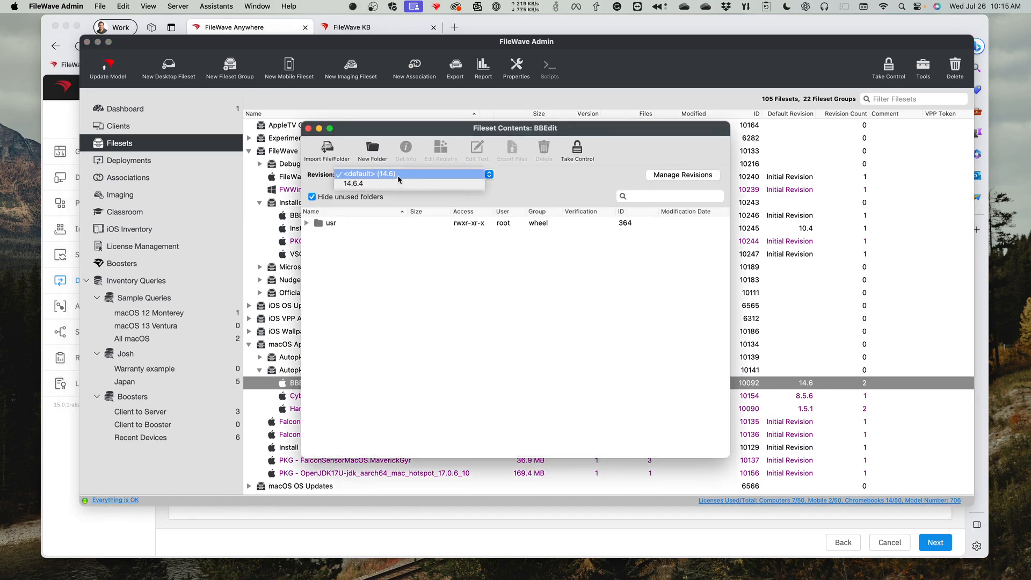
click(388, 184)
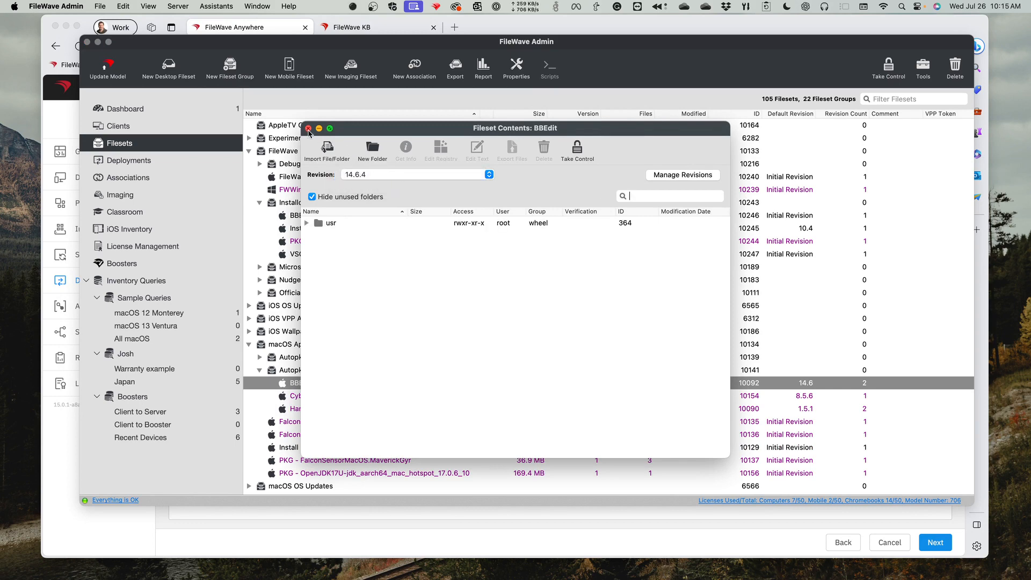
click(363, 175)
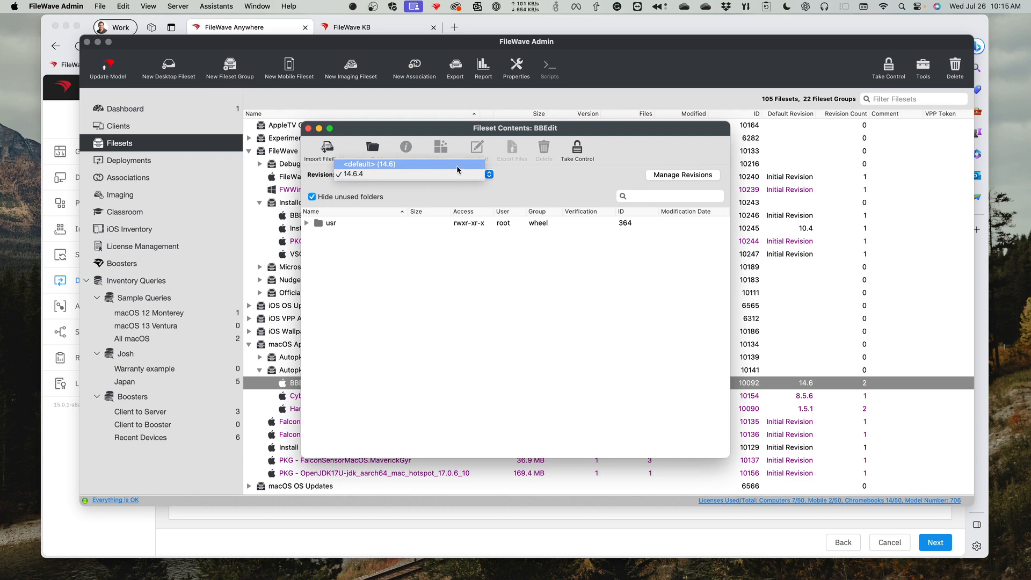
click(402, 166)
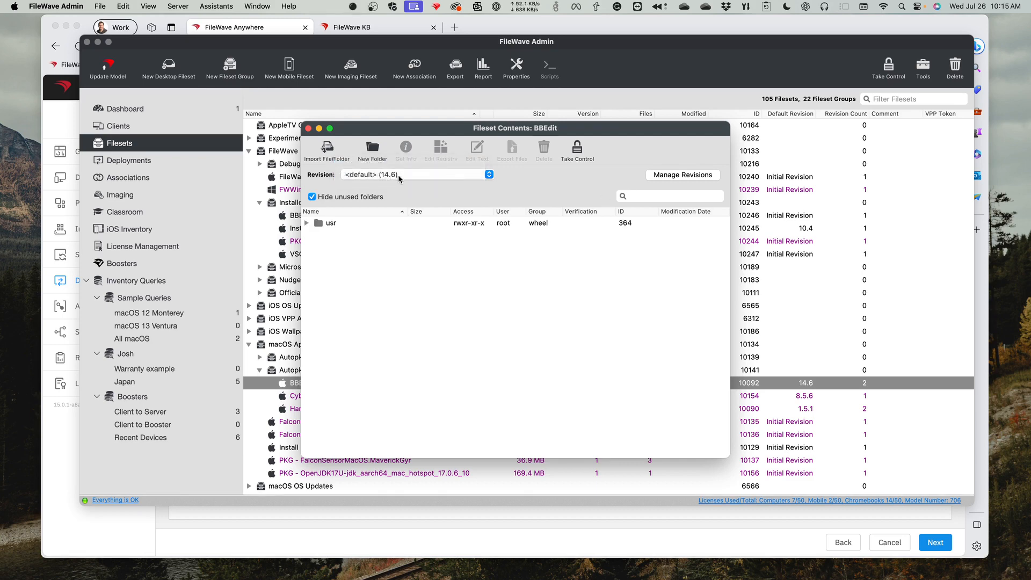
- Check the revisions of the BBEdit fileset in Fileset Revision Management, select 14.6.4, and close everything without saving
click(361, 177)
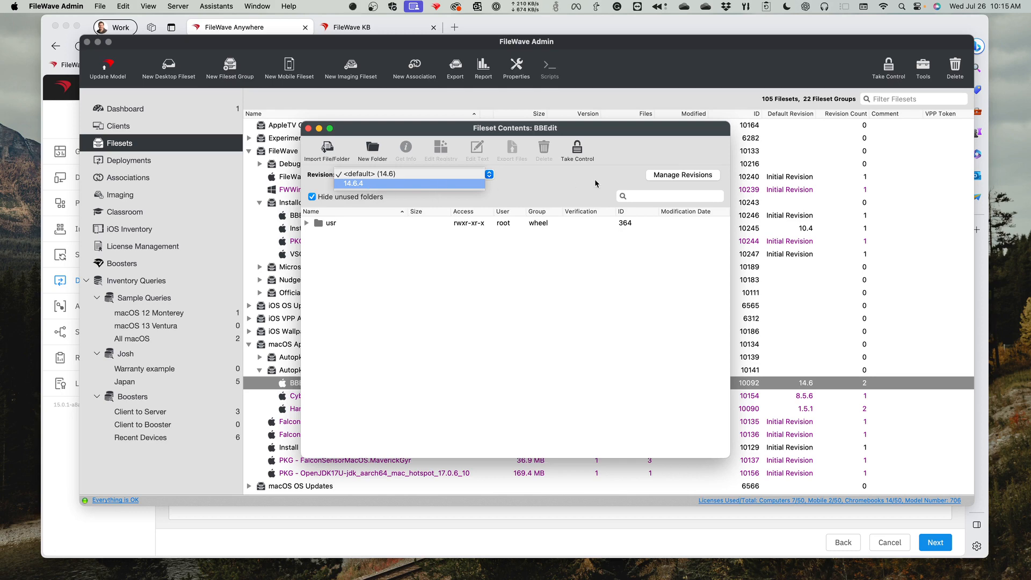
click(668, 179)
click(668, 179)
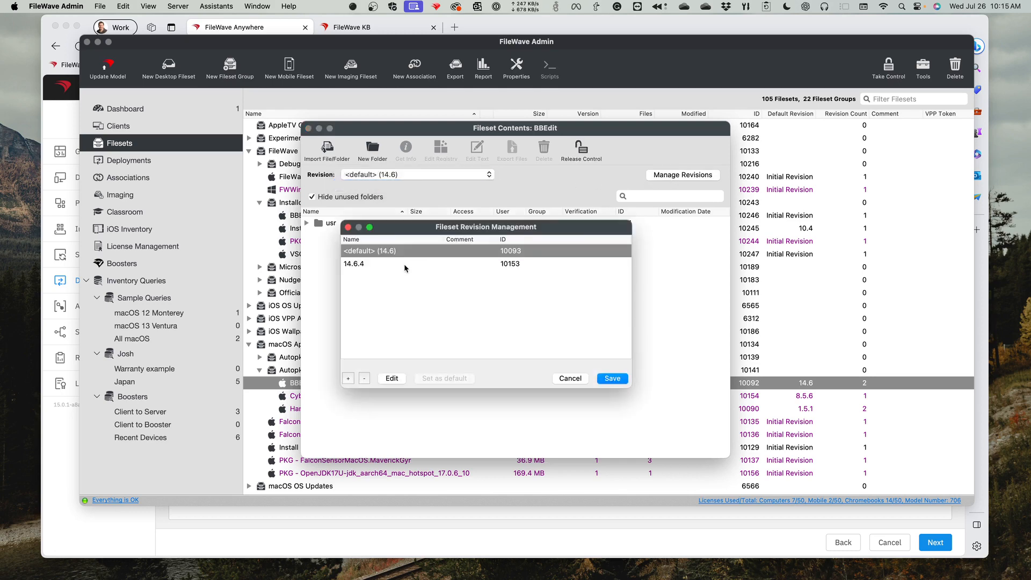
click(404, 263)
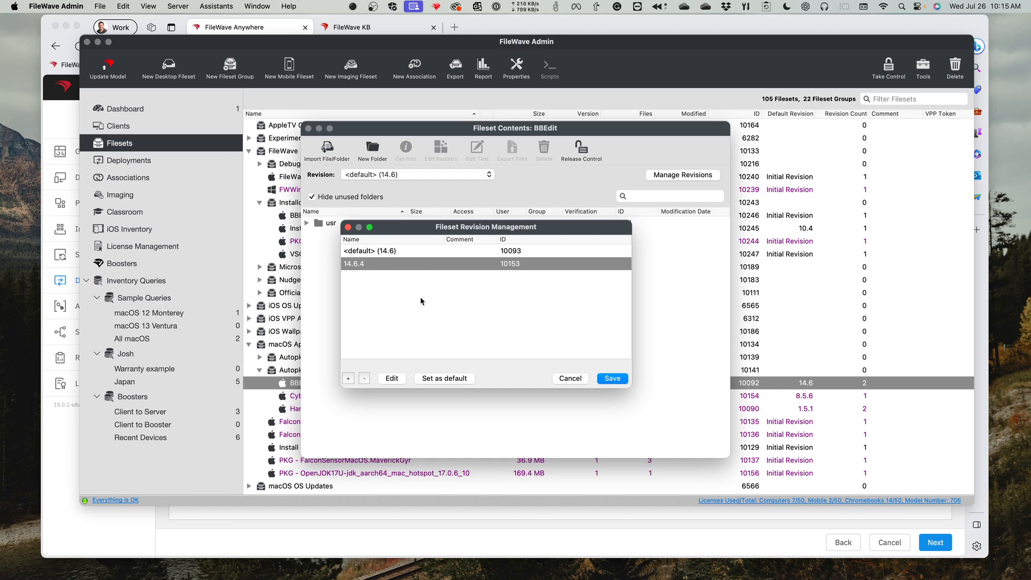
key(Escape)
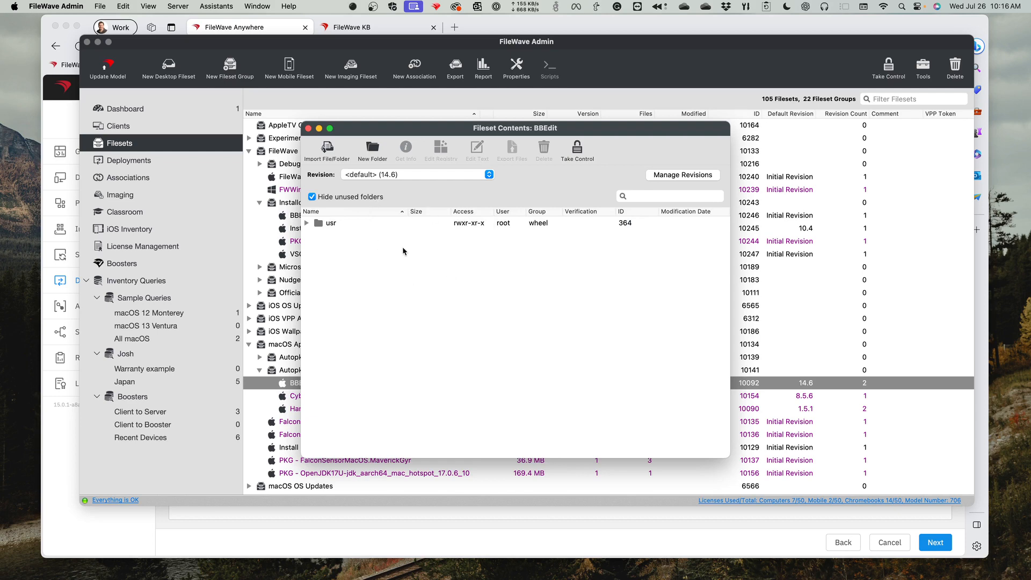
click(307, 129)
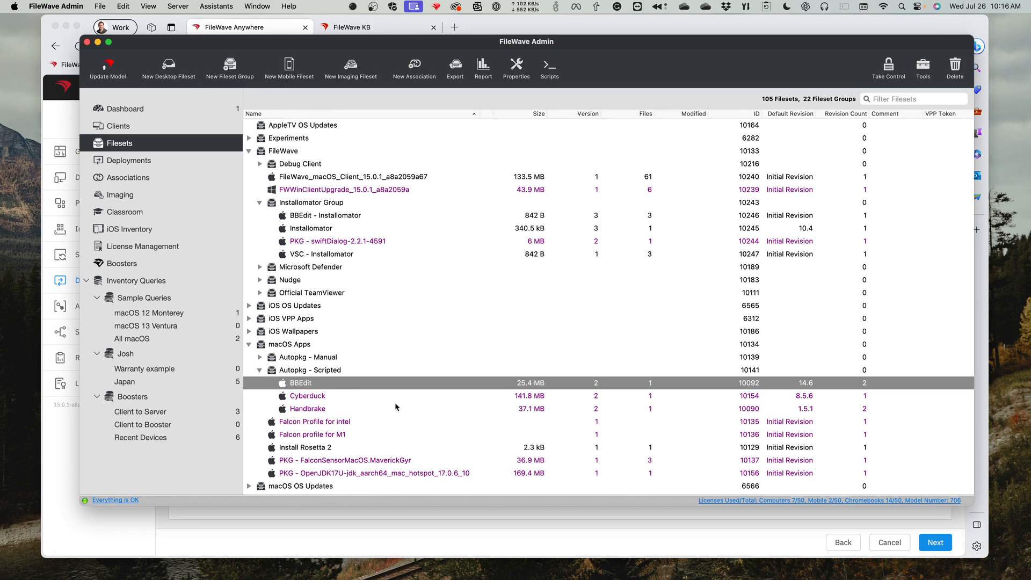
- Return to FileWave Anywhere, proceed to the Windows Baseline deployment's options, and set the installation type to Kiosk Self-Service
click(276, 543)
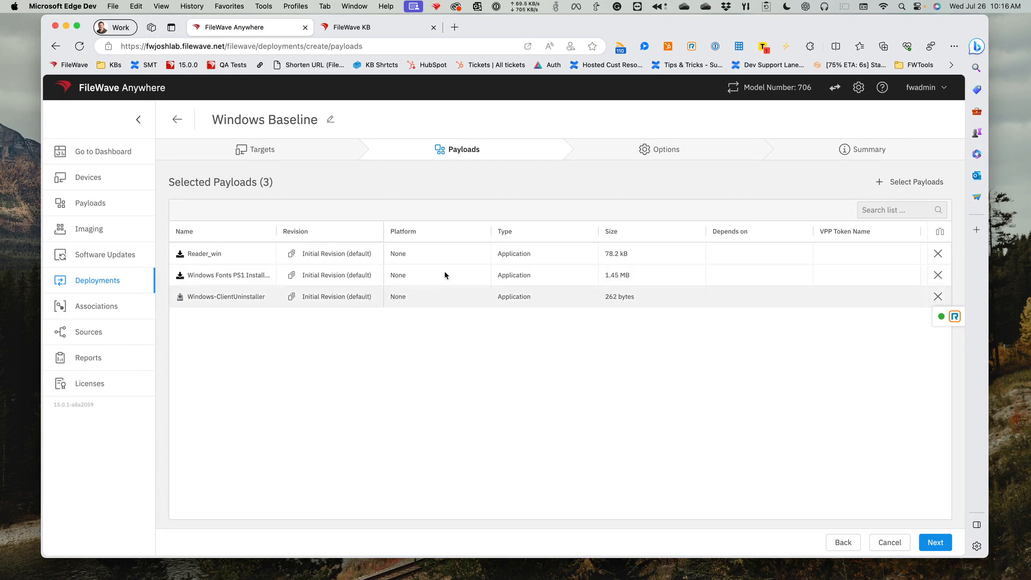
click(937, 544)
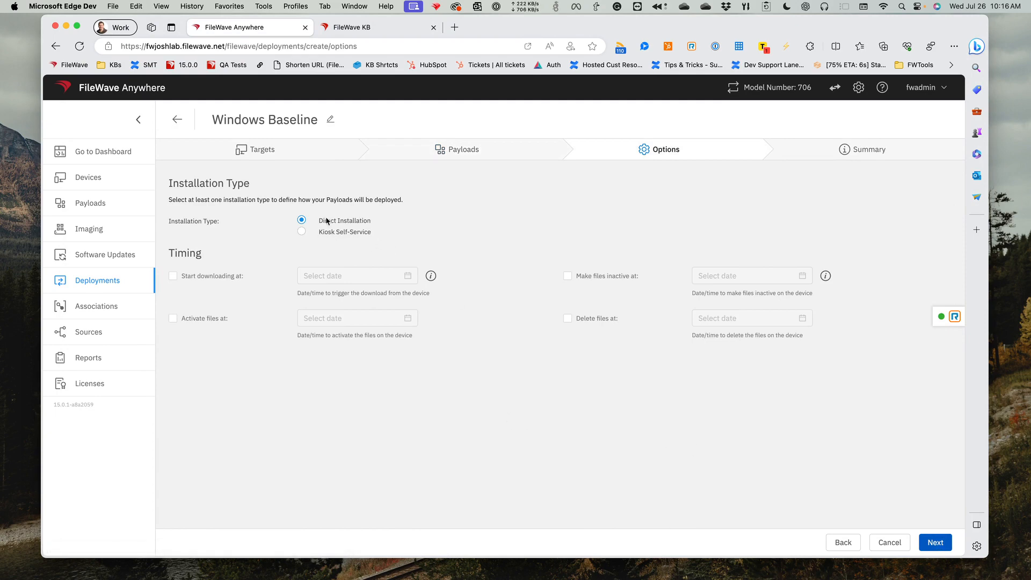
click(320, 233)
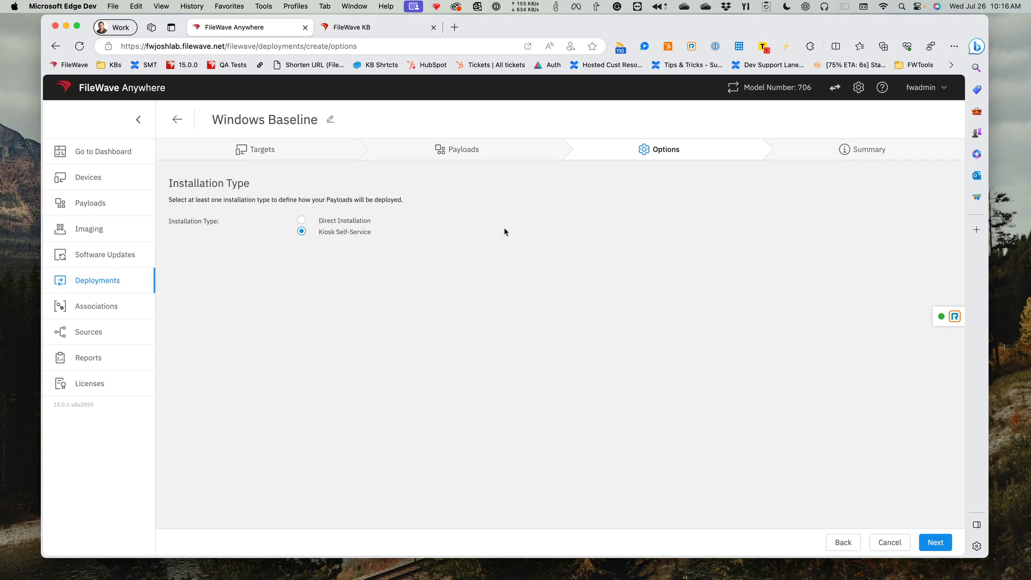
- View the FileWave Kiosk on this computer, close it, and set the deployment's installation type to Direct Installation
click(437, 6)
click(448, 56)
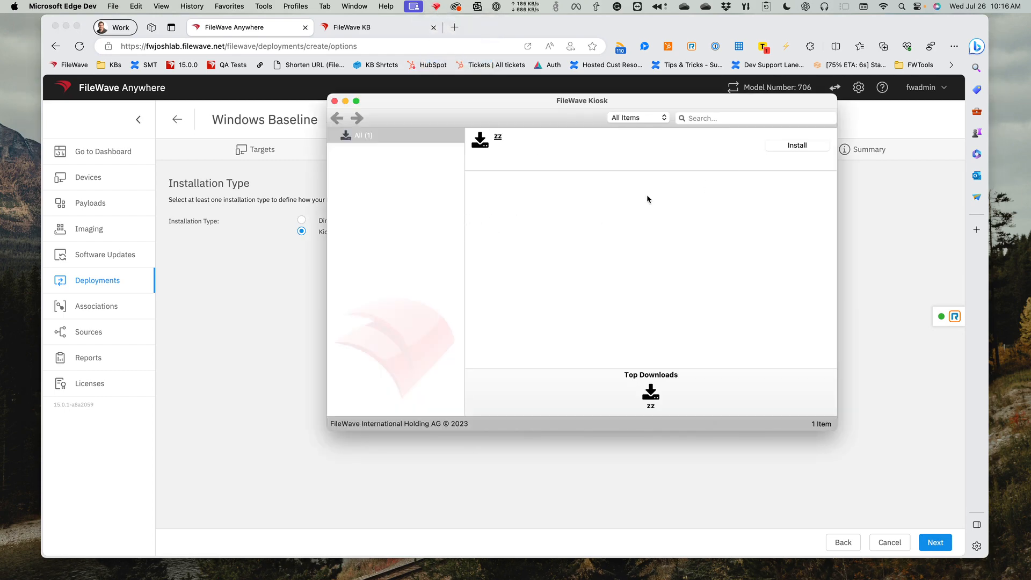
click(334, 101)
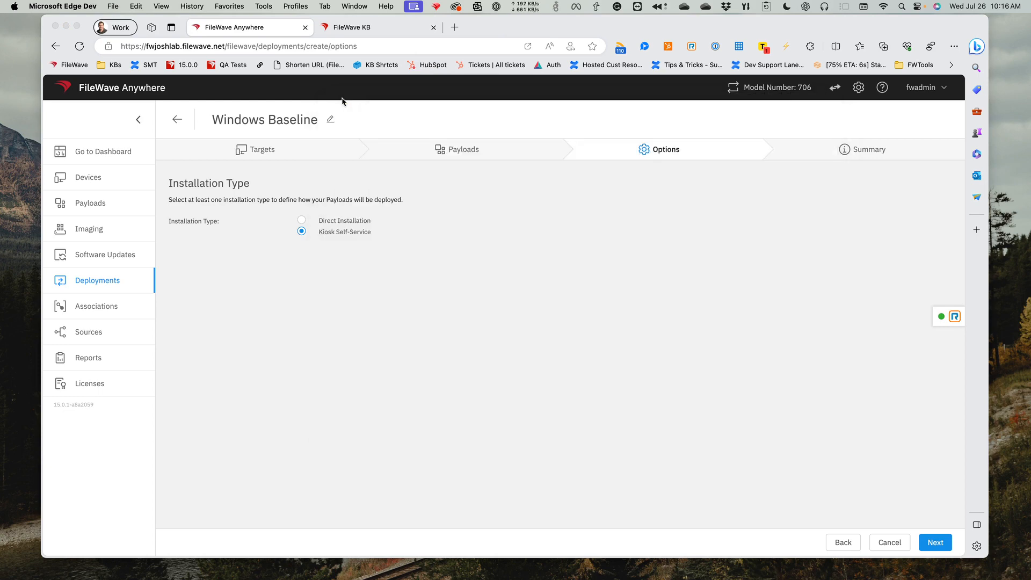
click(331, 221)
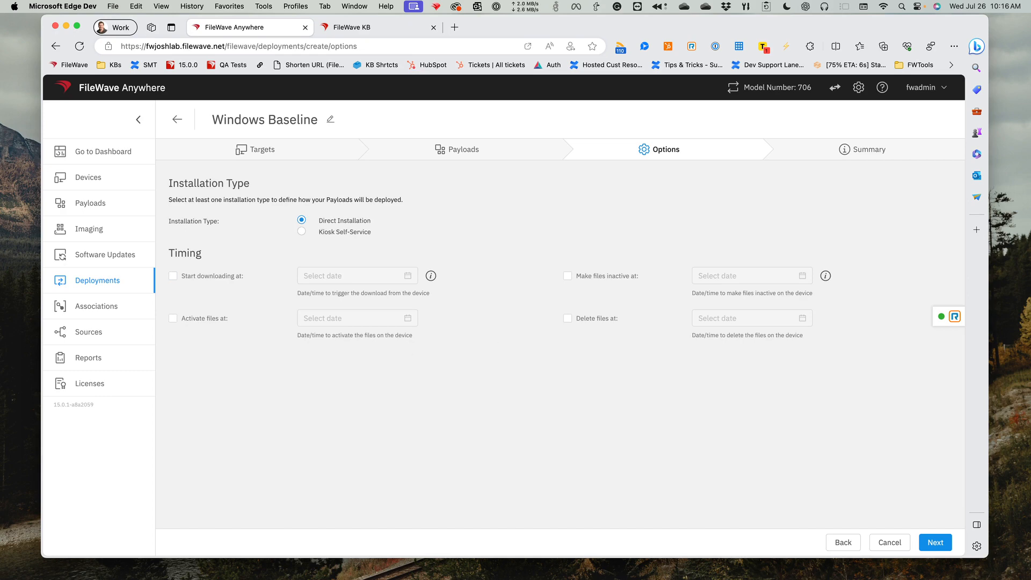
- Switch to FileWave Admin, examine the timing and kiosk options of the Elevate Permissions (macOS) 1 association, and return to FileWave Anywhere
key(super+Tab)
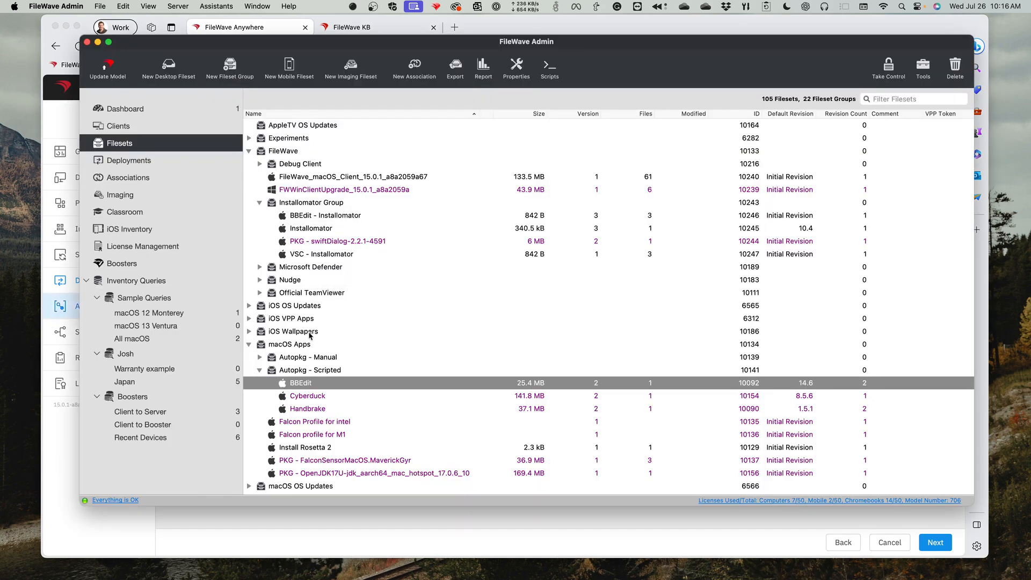
click(171, 177)
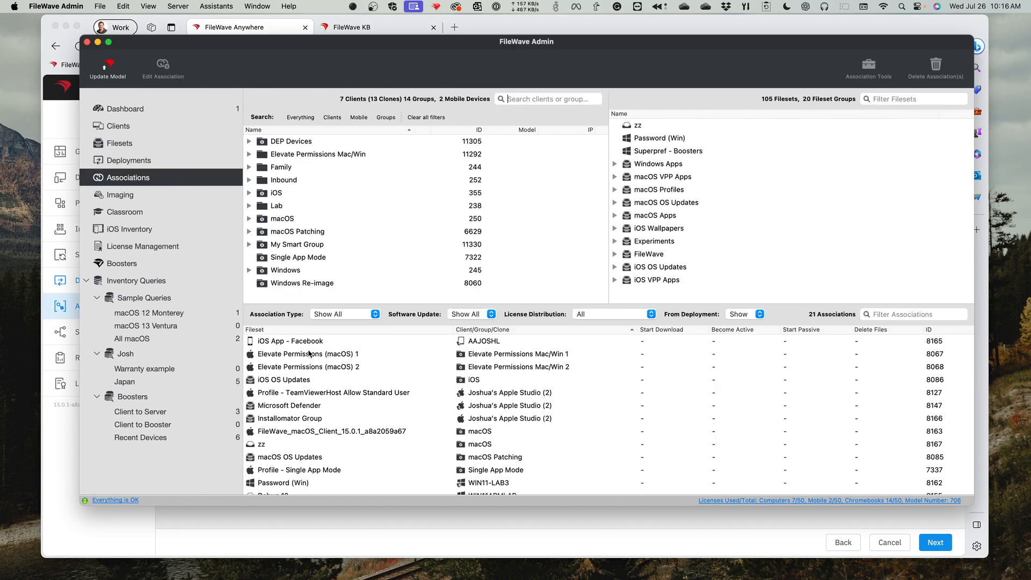
double_click(442, 356)
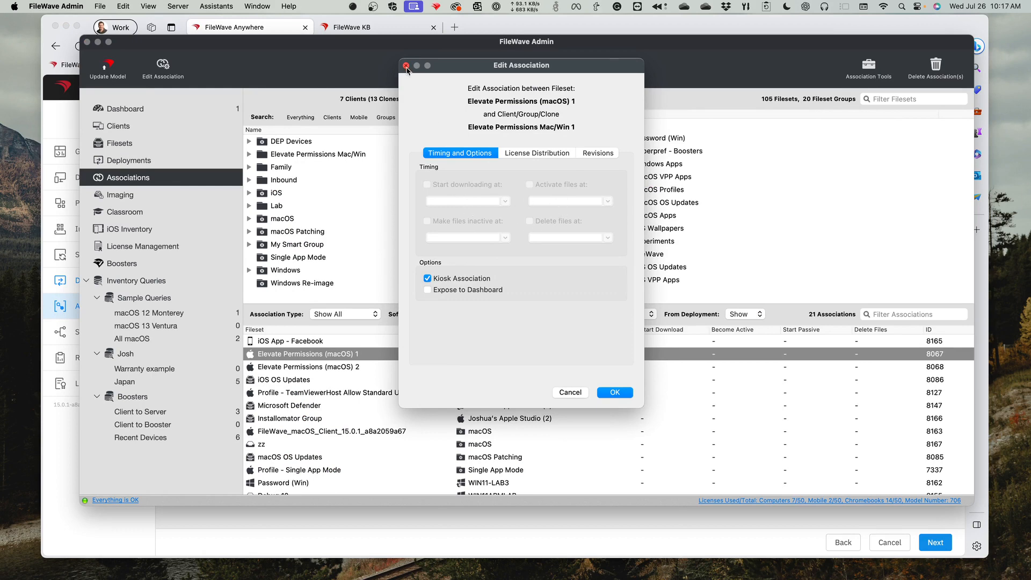
click(406, 65)
click(463, 523)
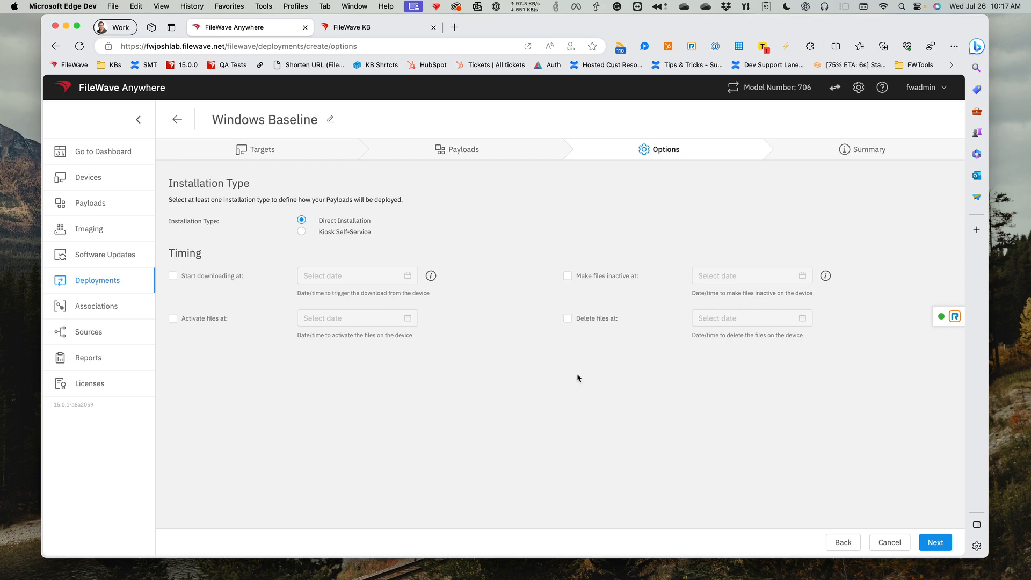
- Proceed to the Windows Baseline deployment's summary, and switch to FileWave Admin to look through the existing associations
click(936, 544)
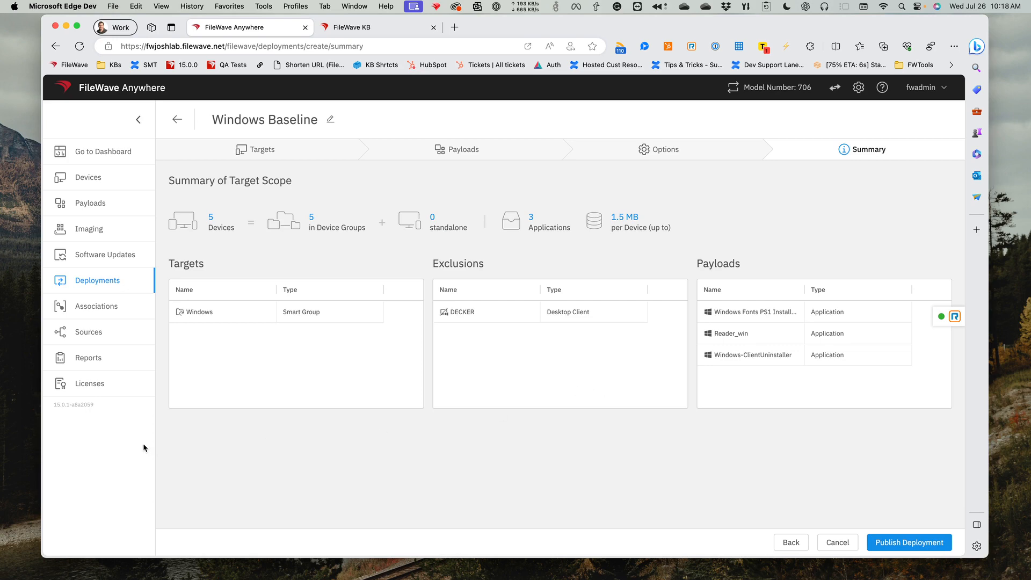
key(super+Tab)
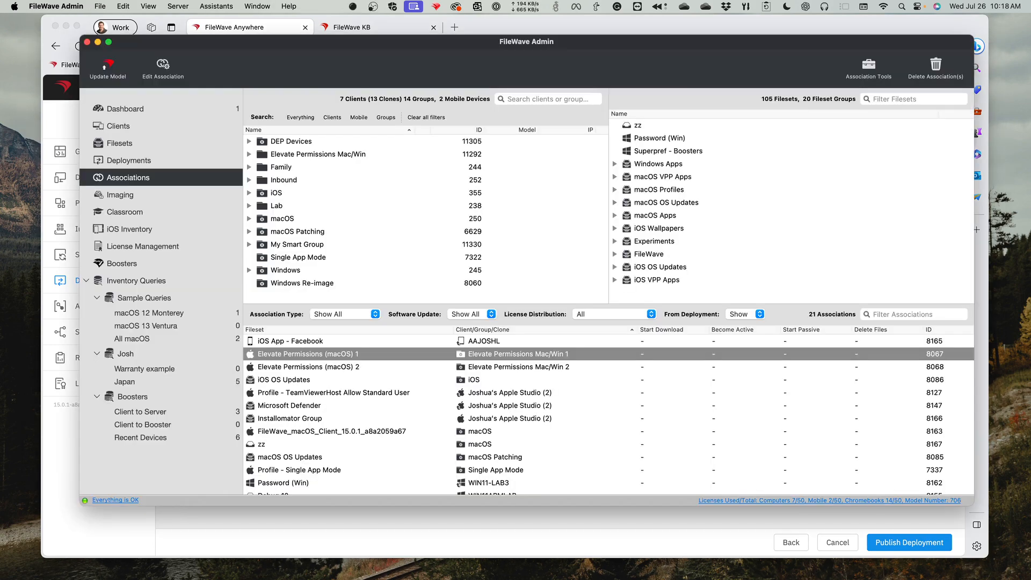
scroll(426, 427, down, 5)
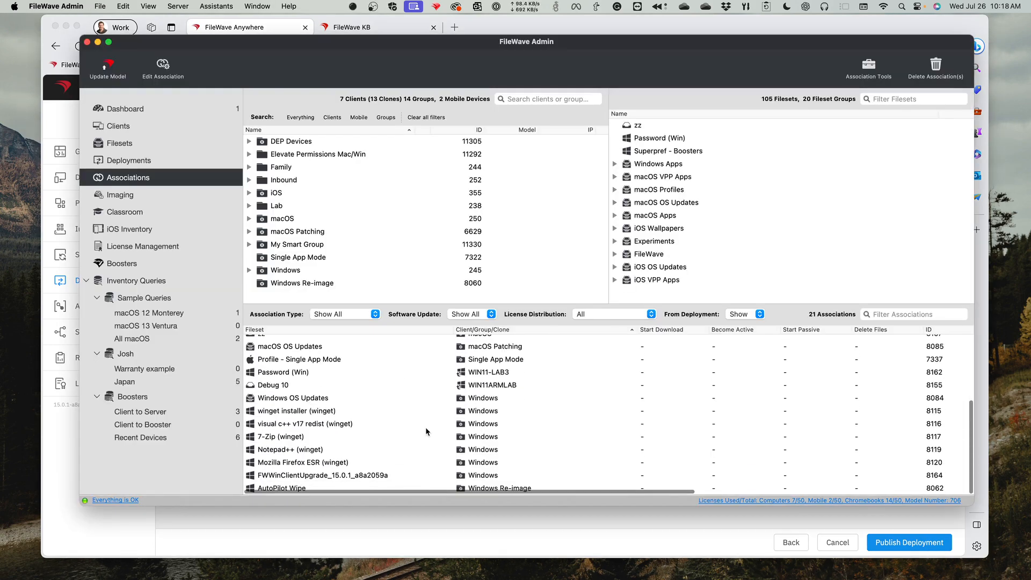
scroll(424, 429, up, 5)
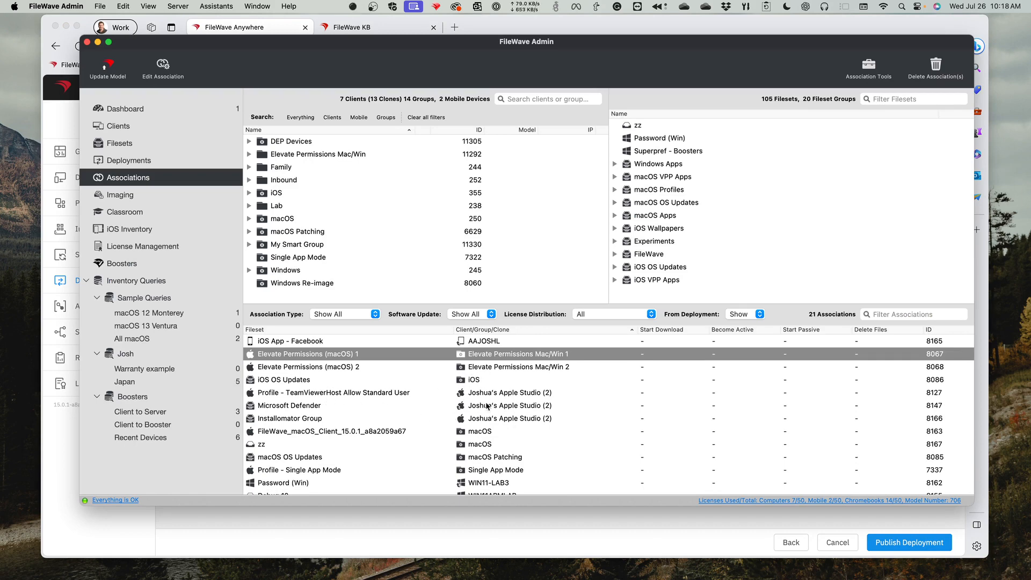
click(481, 406)
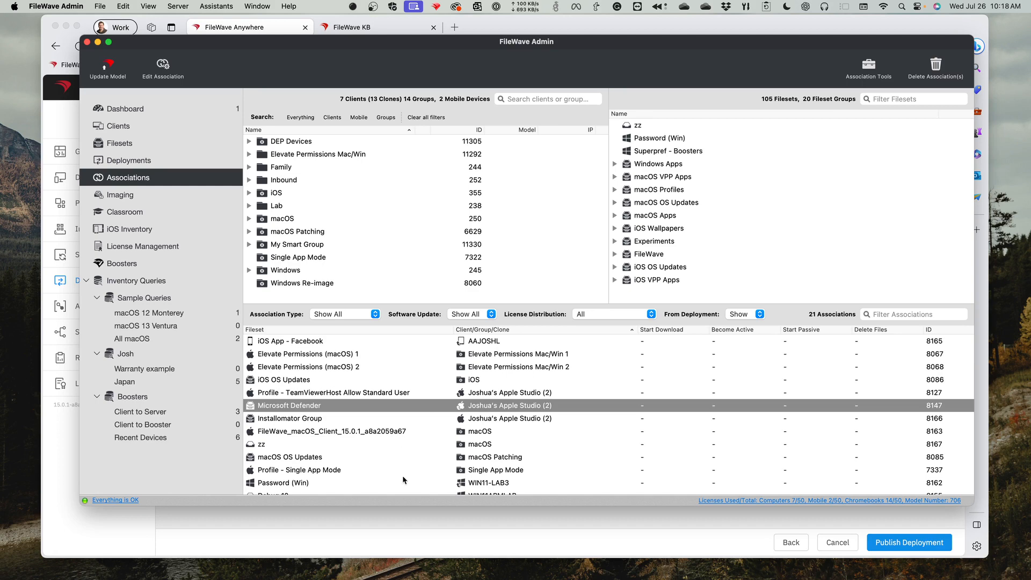
- Return to FileWave Anywhere and cancel the Windows Baseline deployment, discarding its unsaved changes
click(422, 521)
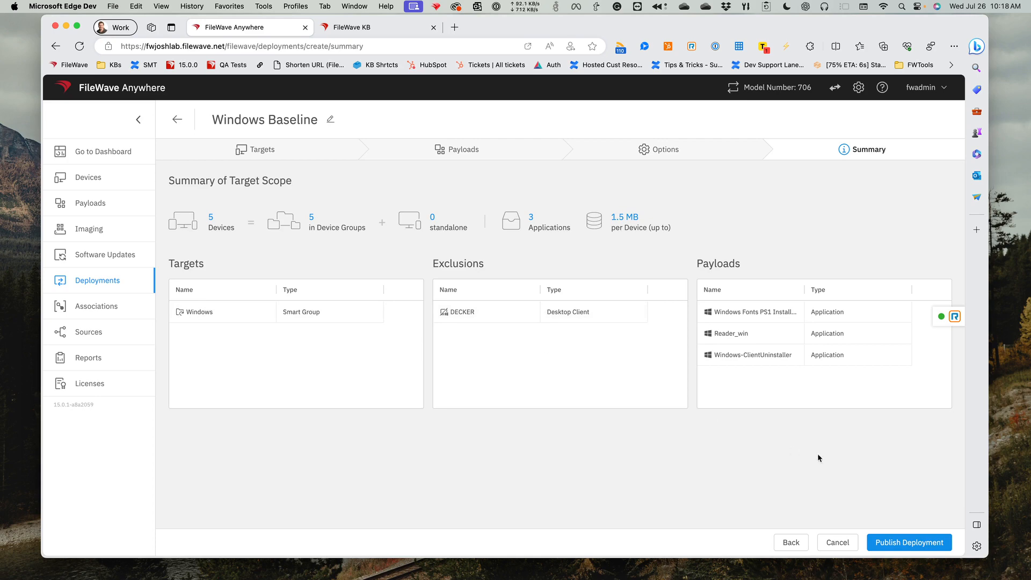
click(834, 544)
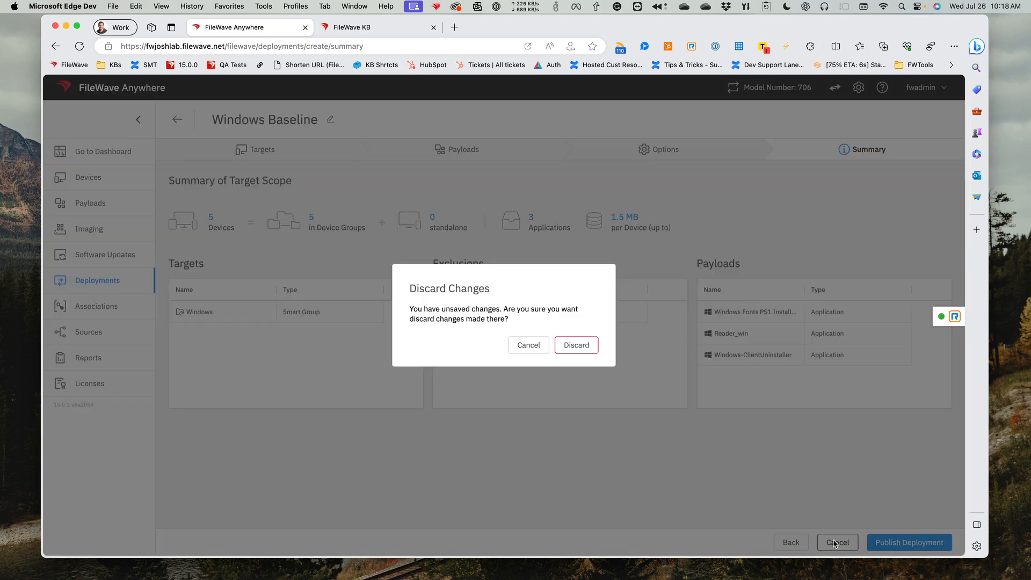
click(579, 344)
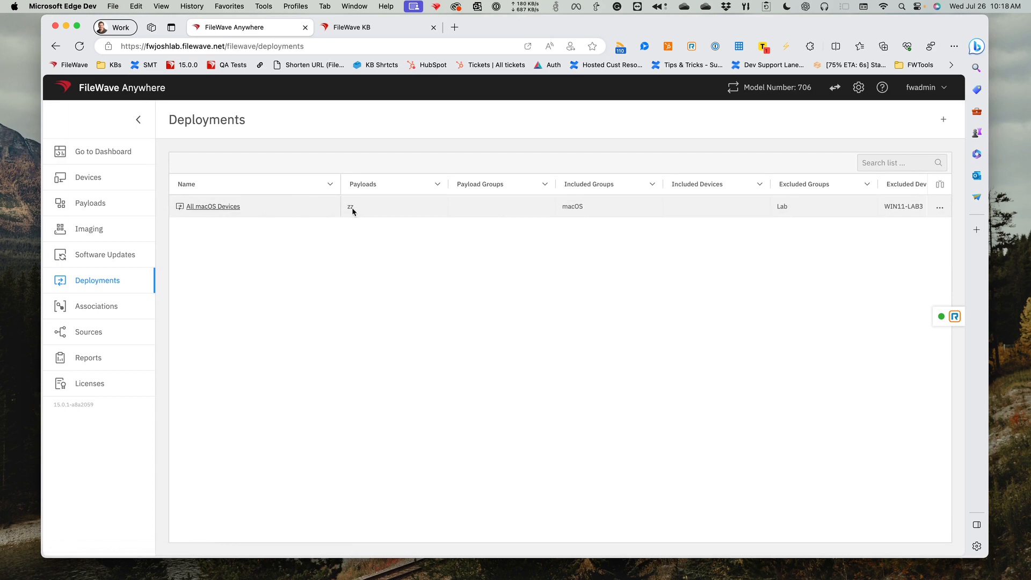
- Review the summary of the All macOS Devices deployment, and look over the Associations, Deployments and Payloads lists
click(214, 211)
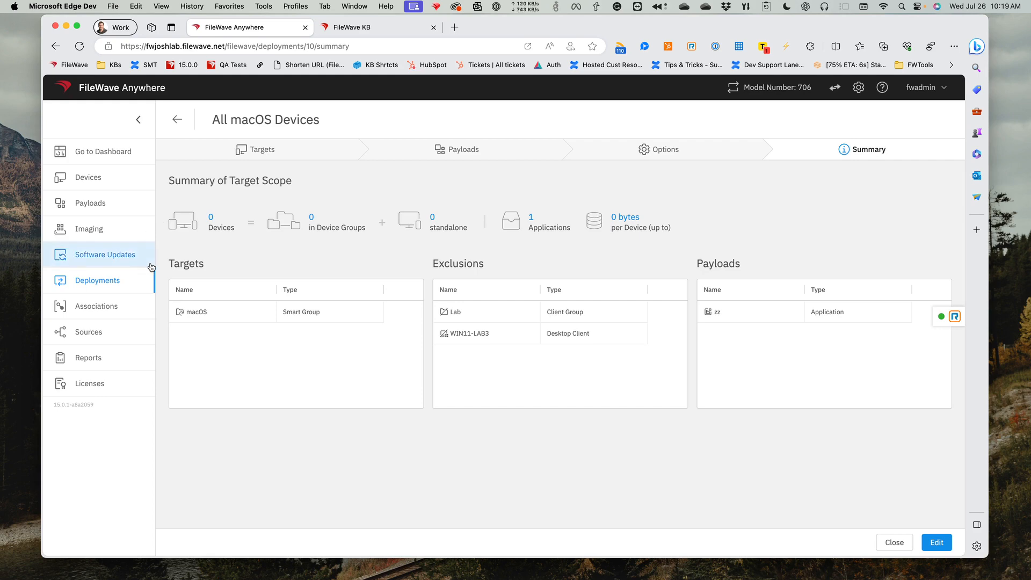
click(117, 316)
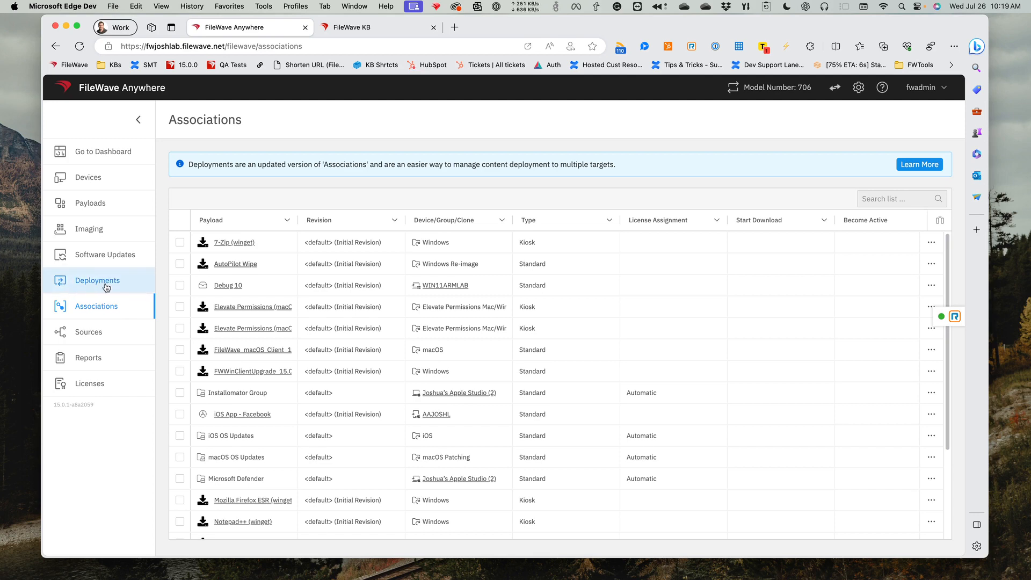
click(107, 287)
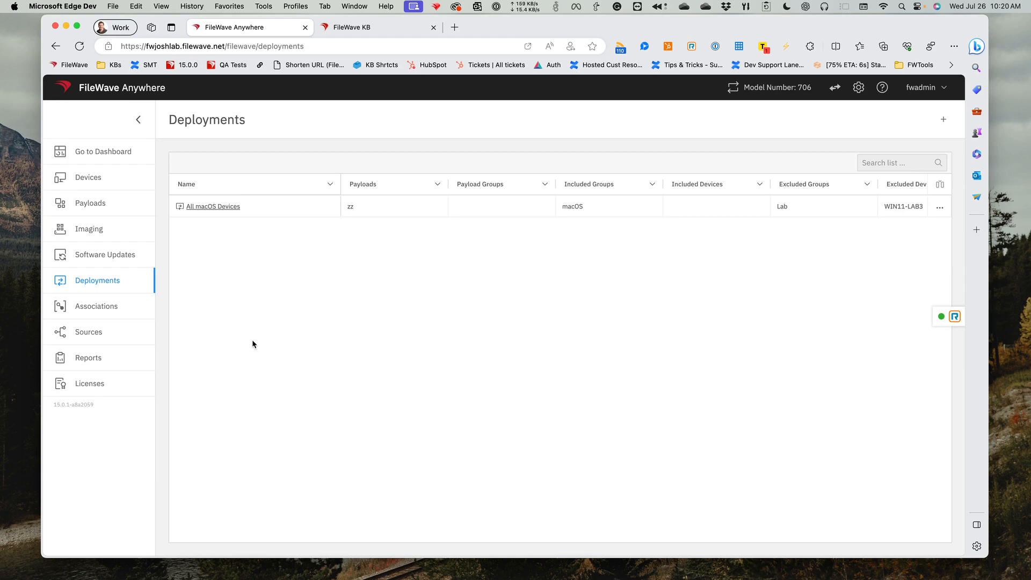
click(104, 204)
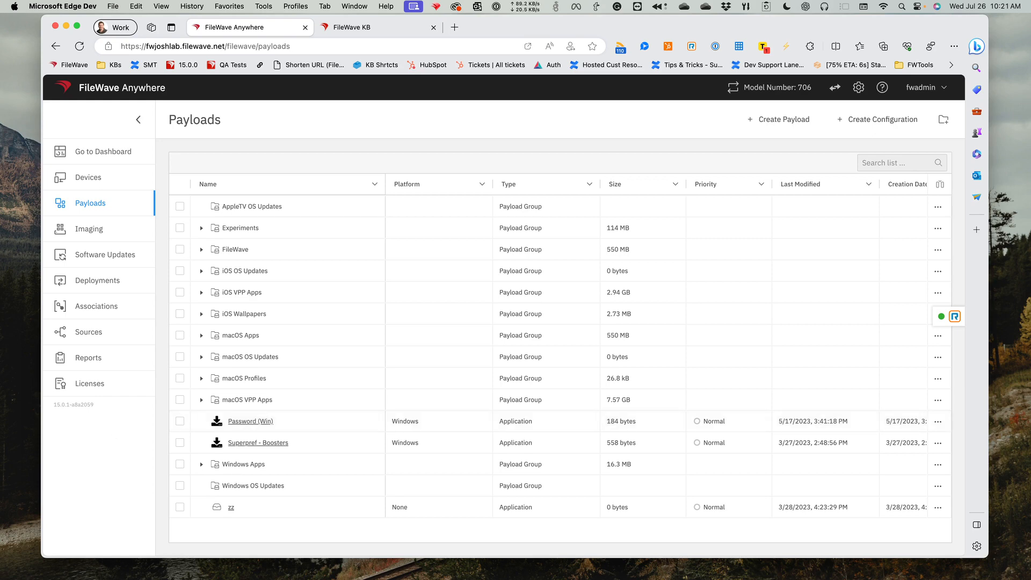
- Switch to FileWave Admin and inspect the BBEdit fileset's contents and properties, closing both without changes
key(super+Tab)
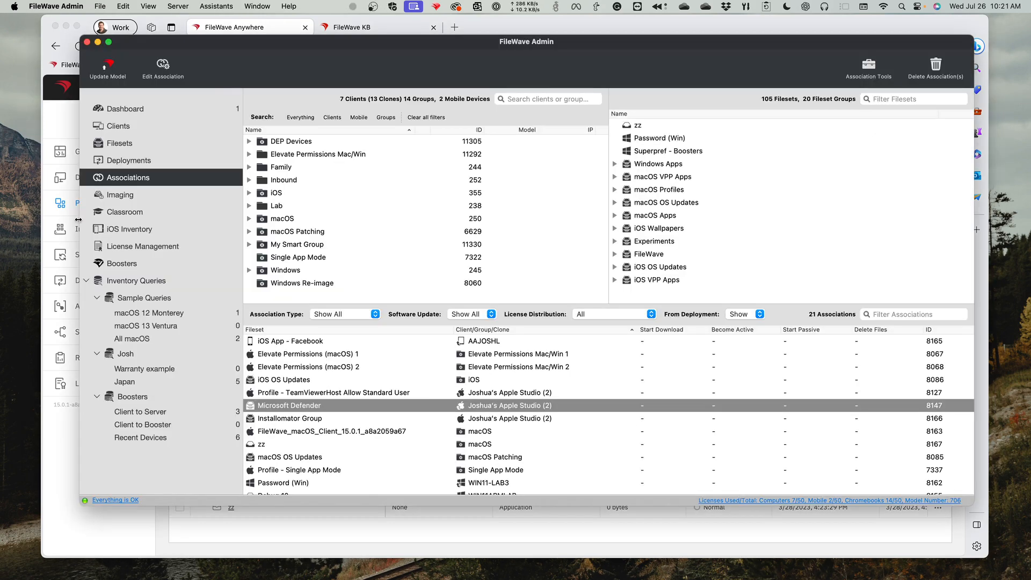
click(160, 148)
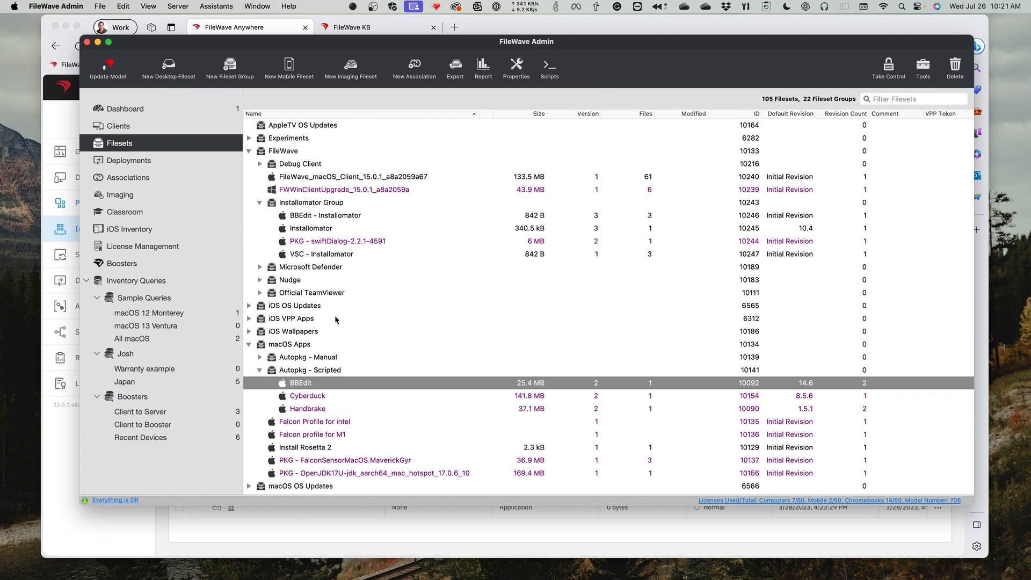
double_click(301, 383)
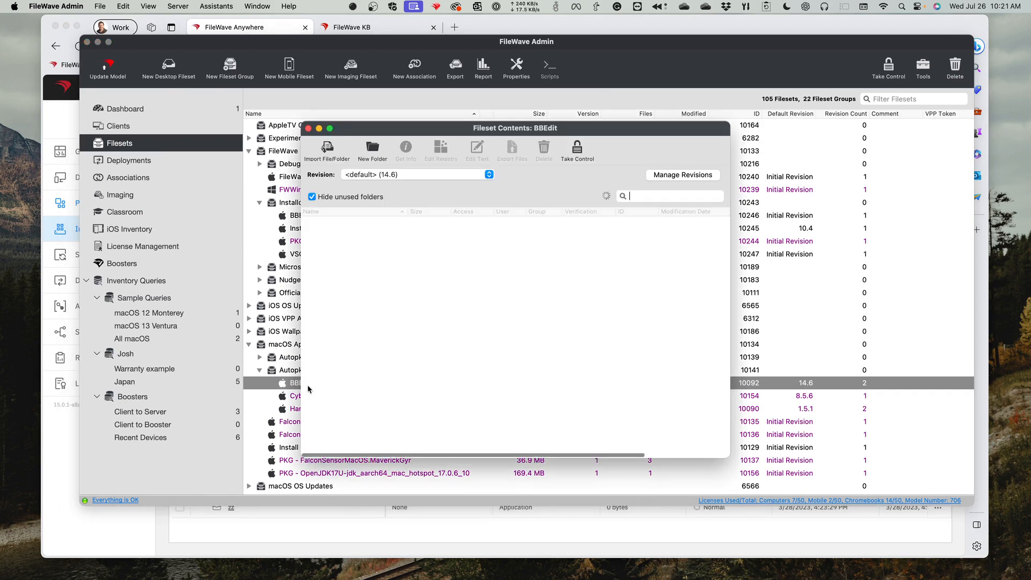
click(308, 128)
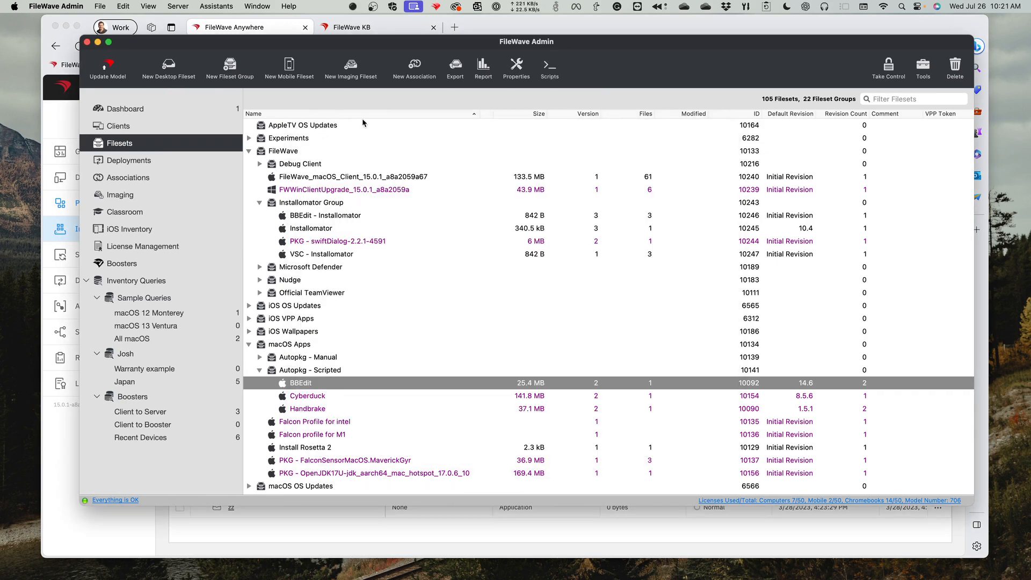
click(515, 76)
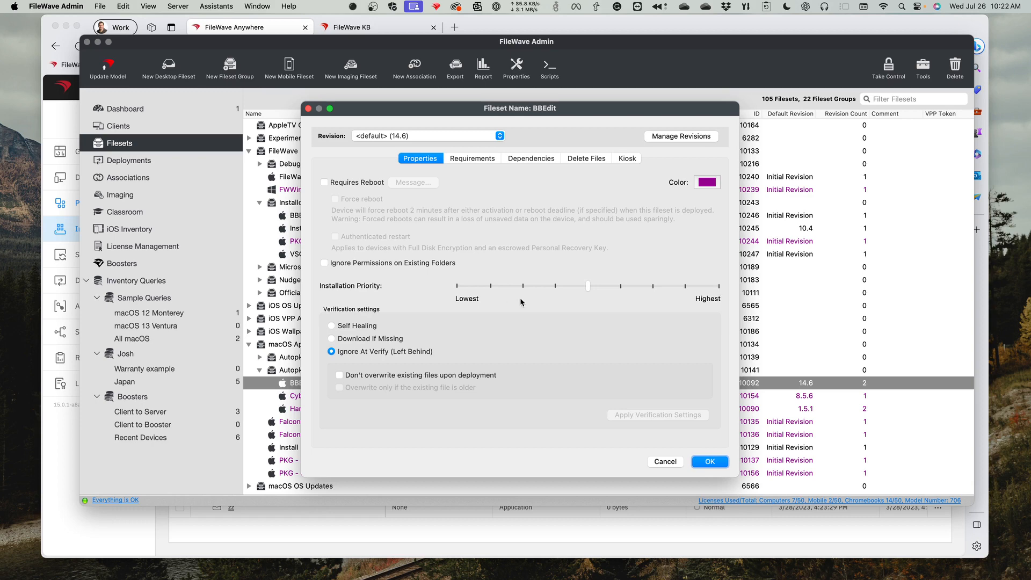
click(658, 462)
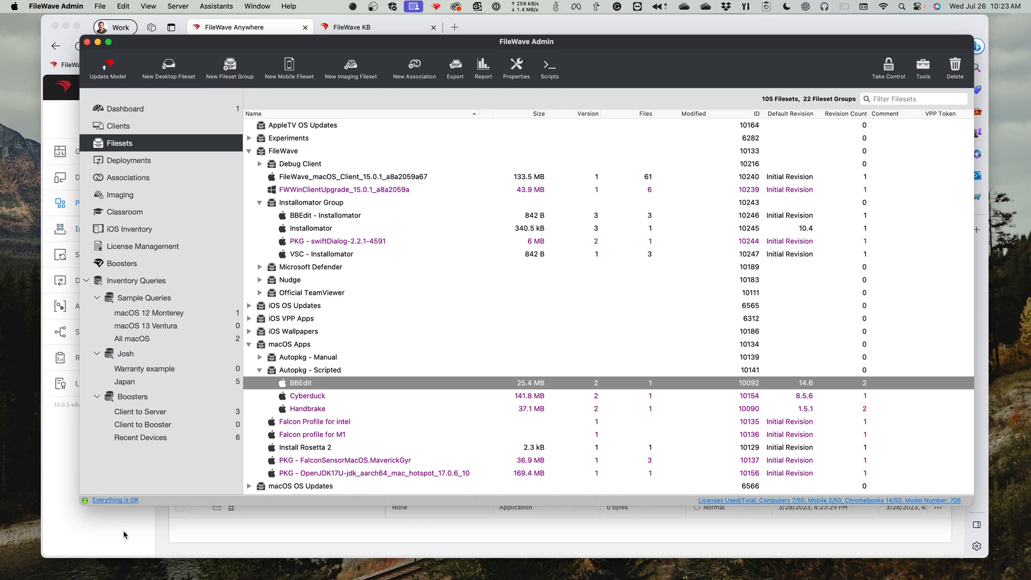
- Return to FileWave Anywhere and display the Associations list
click(160, 533)
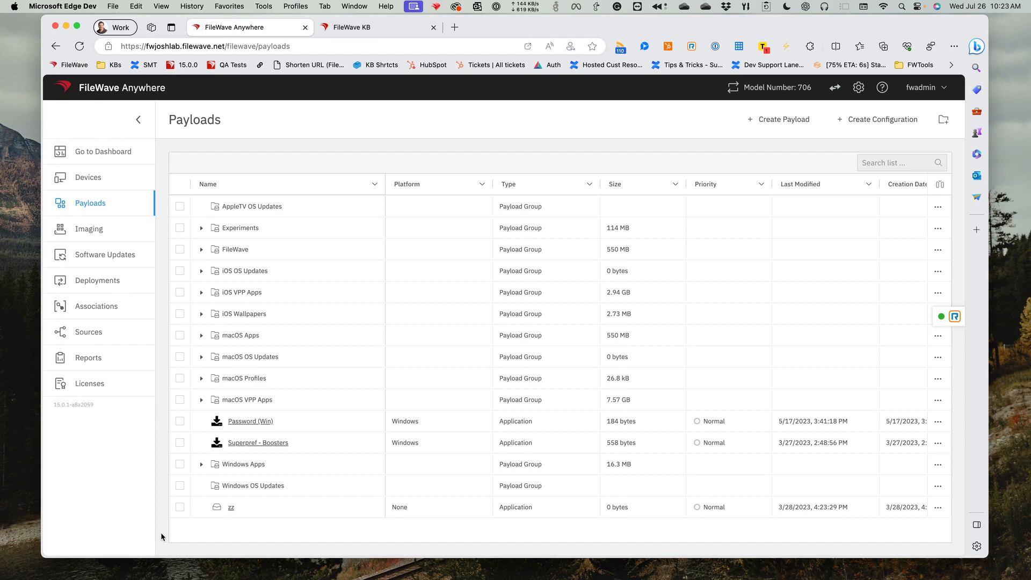
click(101, 310)
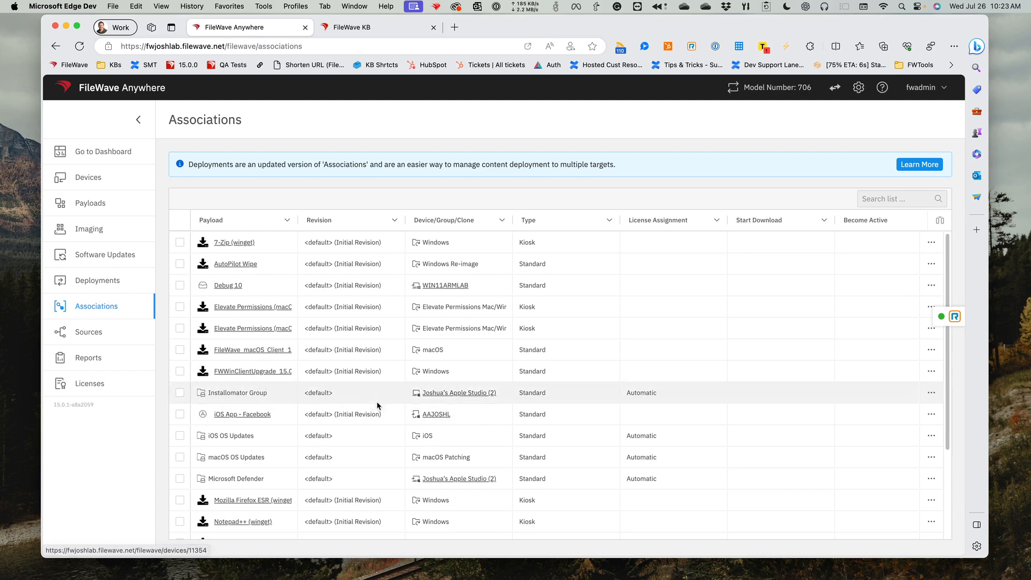
- Open the device associated with the Installomator Group and look through its list of payloads
click(442, 394)
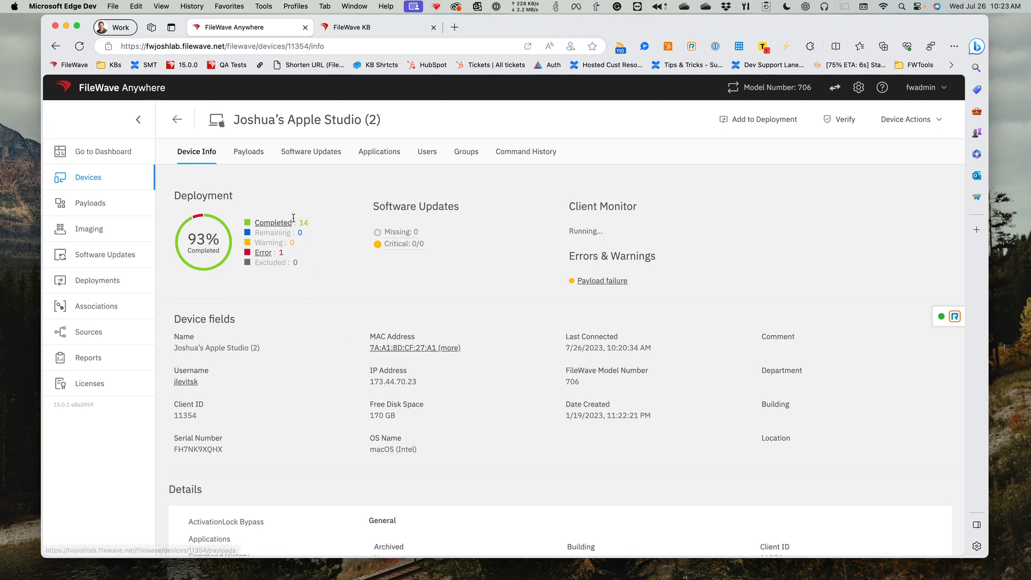
click(252, 159)
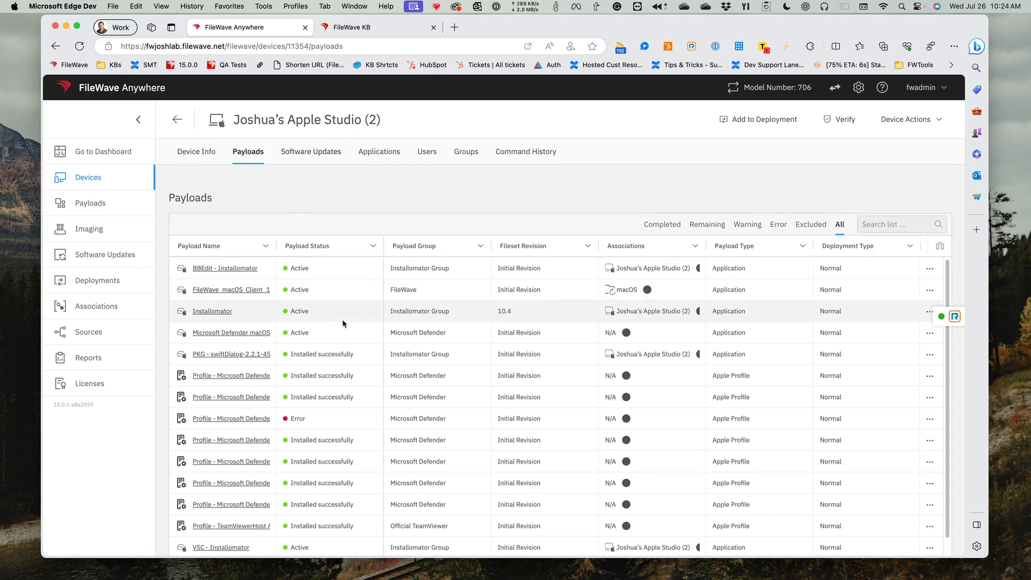
scroll(362, 329, down, 1)
scroll(361, 329, up, 1)
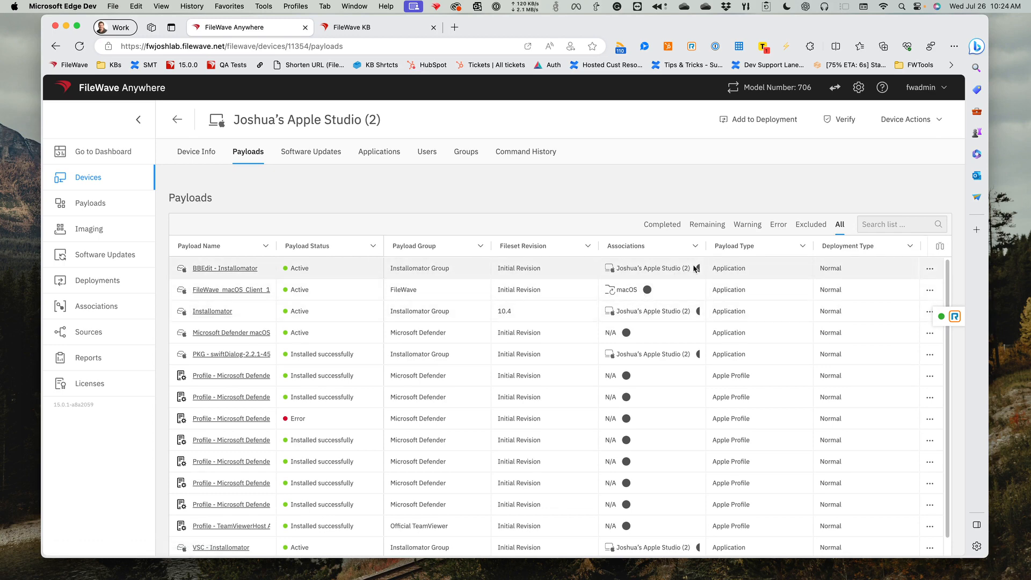
- Inspect the association details of the device's BBEdit - Installomator, FileWave macOS client and Installomator payloads
mouse_move(699, 270)
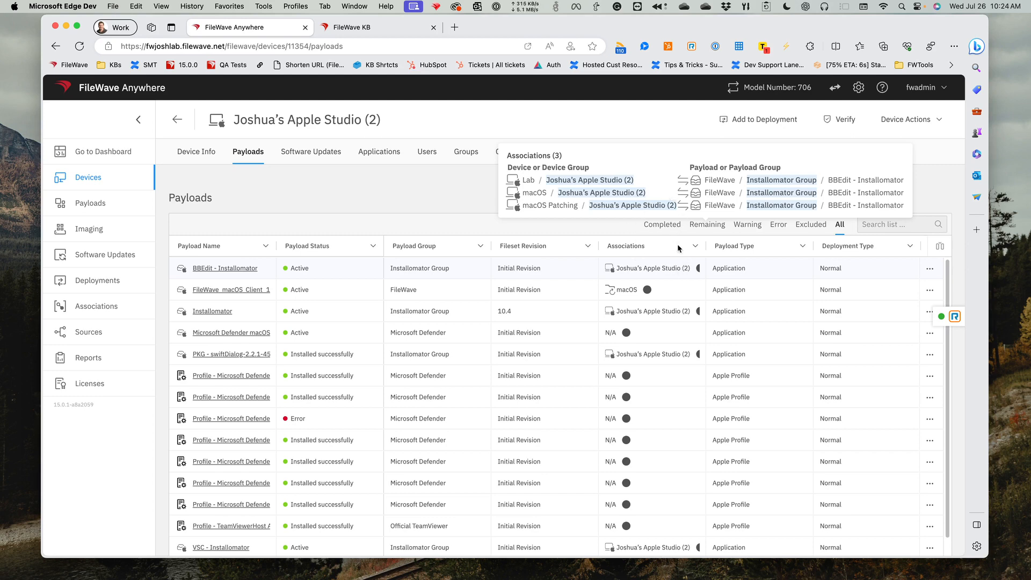
click(647, 292)
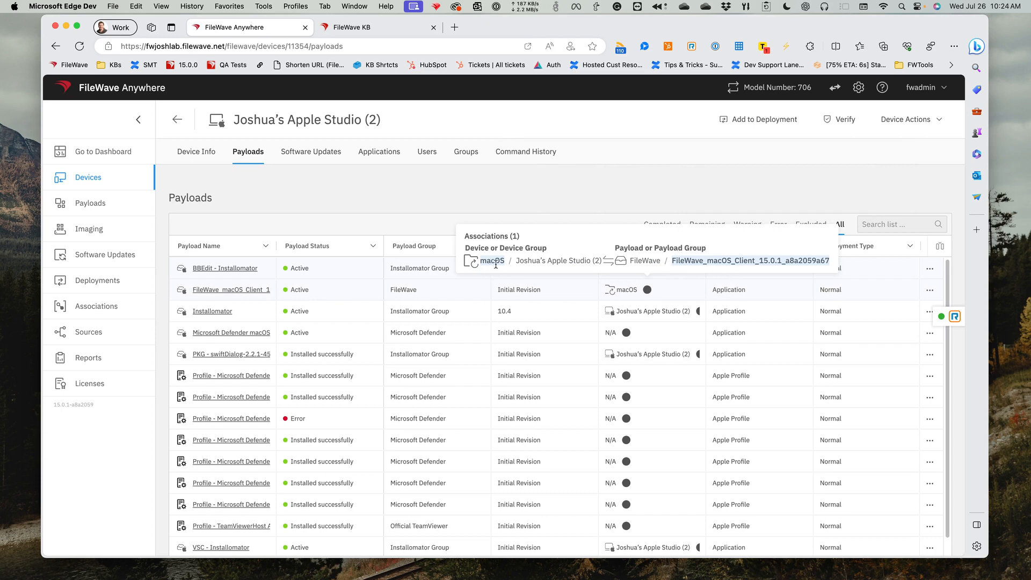
click(697, 312)
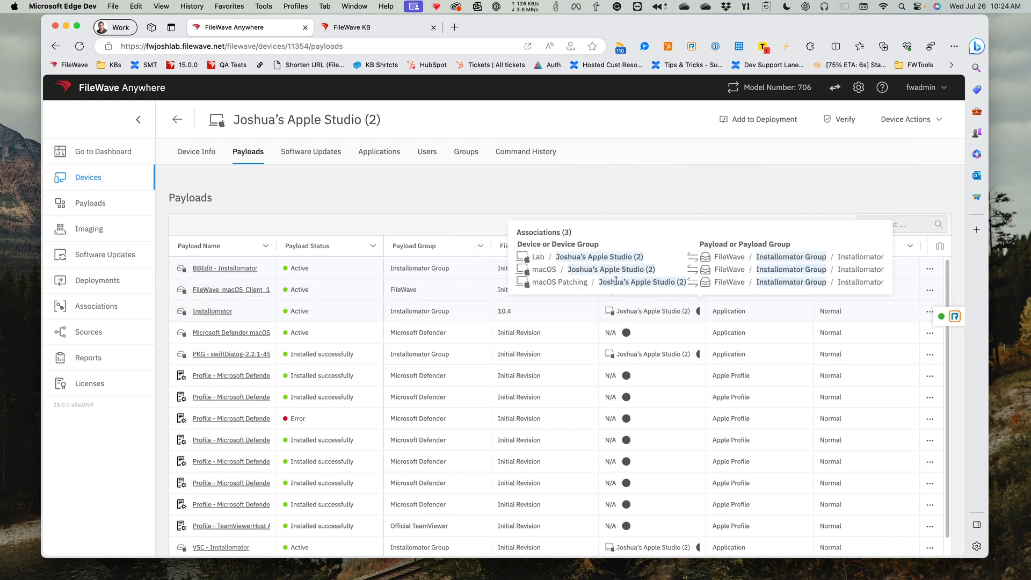
click(601, 209)
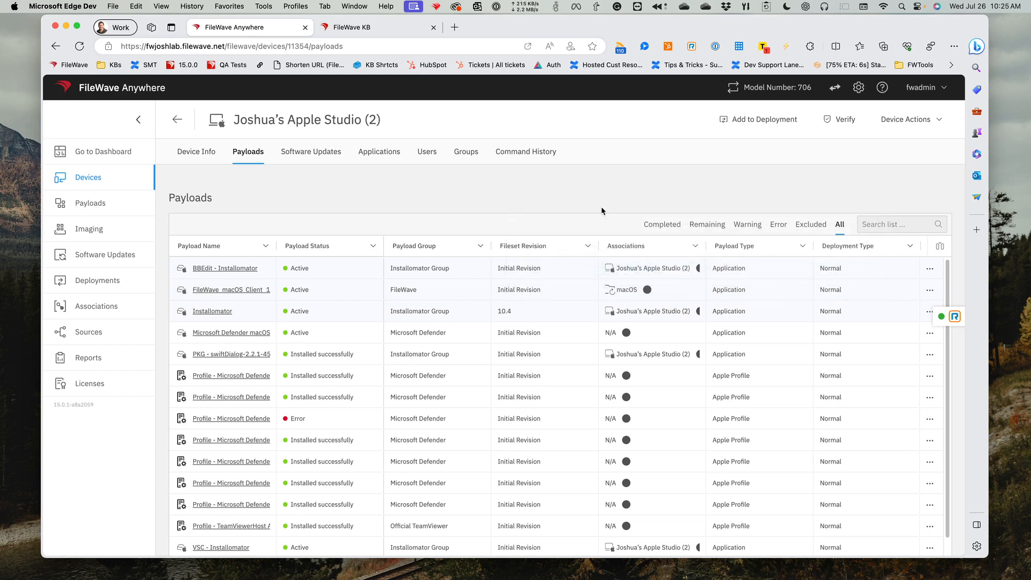
click(699, 268)
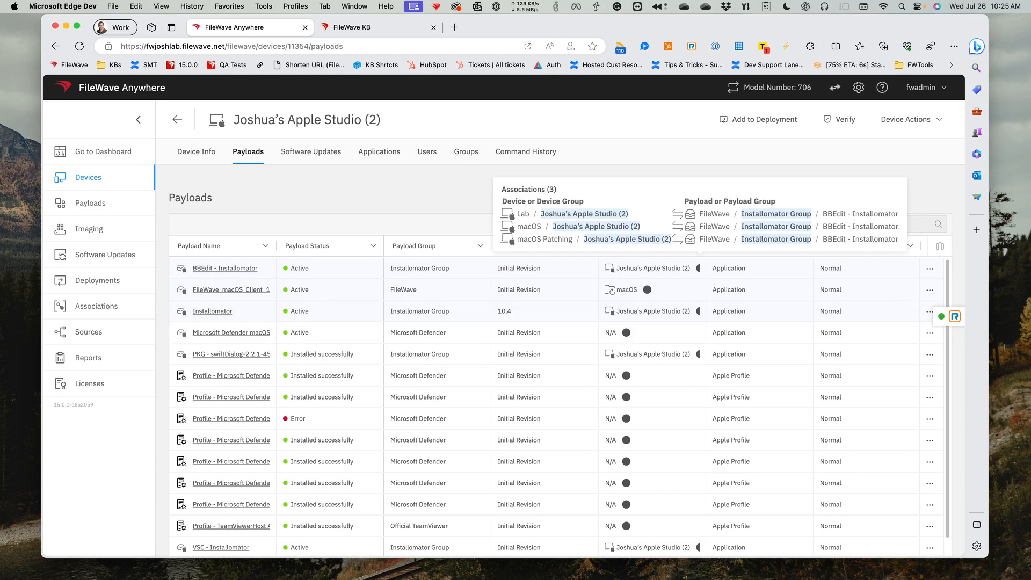
- Switch to FileWave Admin, show all associations of the Installomator Group fileset, and clear the filter to view the full list
key(super+Tab)
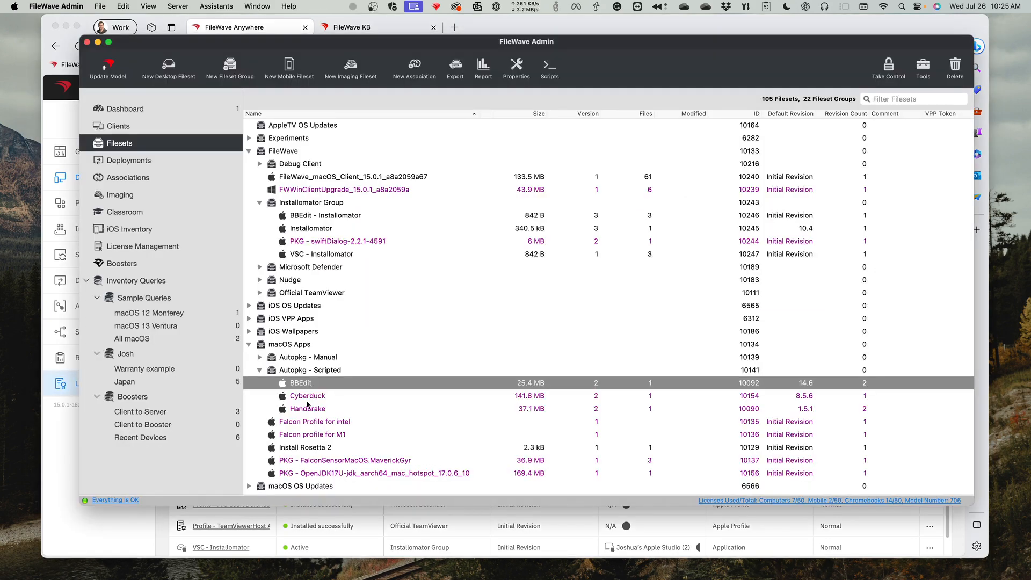
click(305, 207)
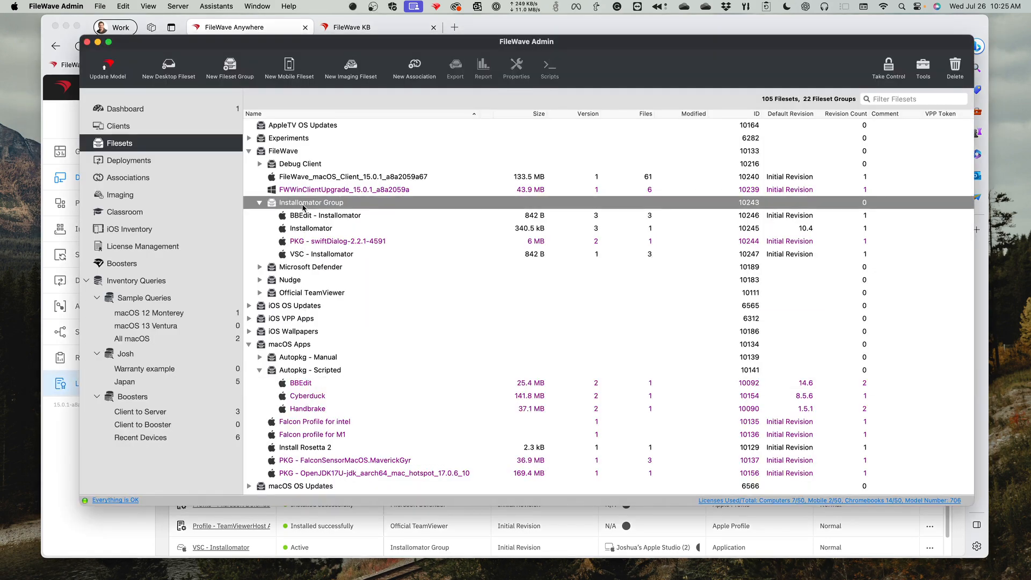
right_click(314, 207)
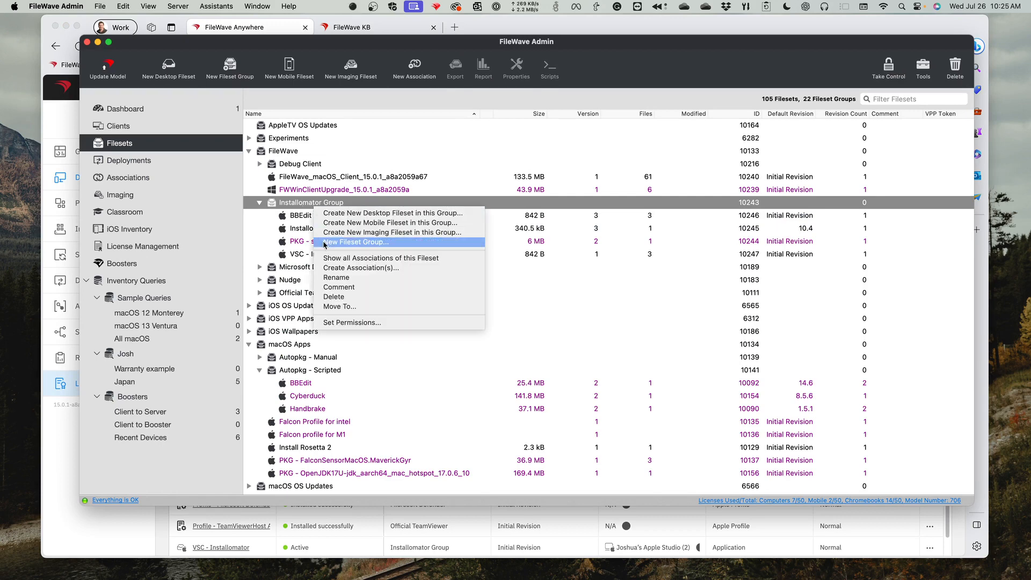
click(349, 258)
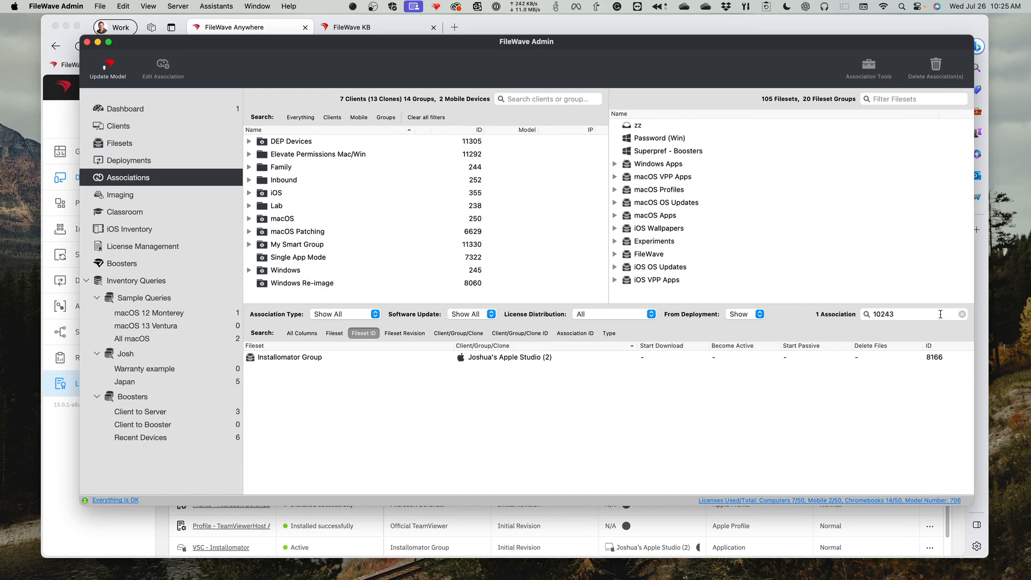
click(961, 314)
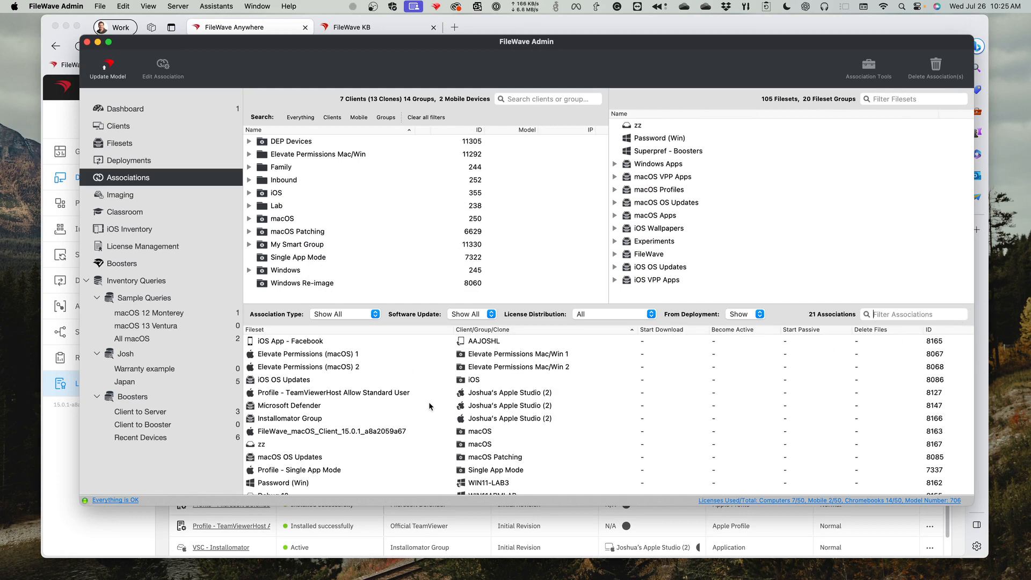
scroll(428, 401, up, 3)
- Return to FileWave Anywhere and move the Installomator Group association from the Associations list into a new deployment
click(126, 534)
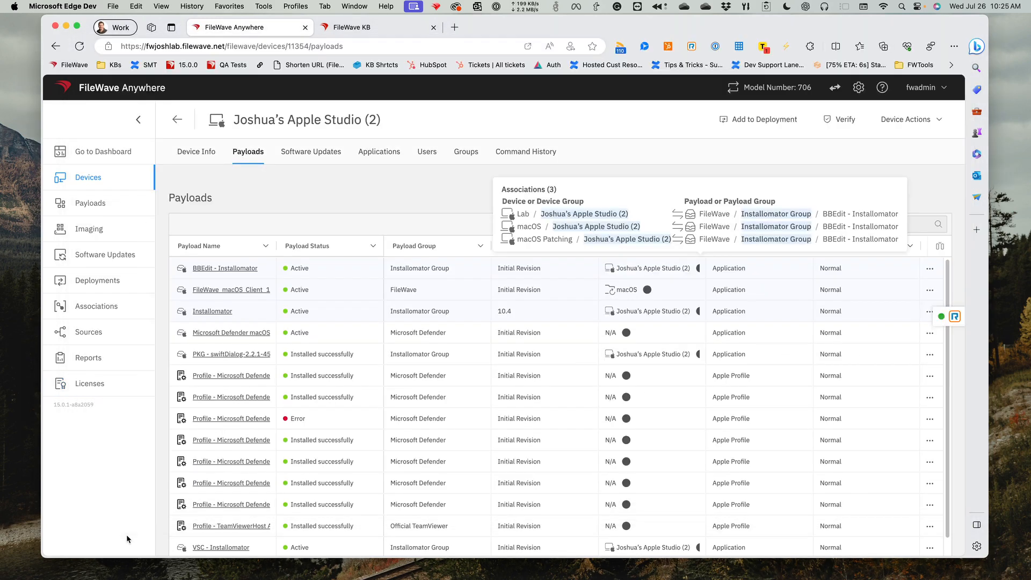
click(98, 305)
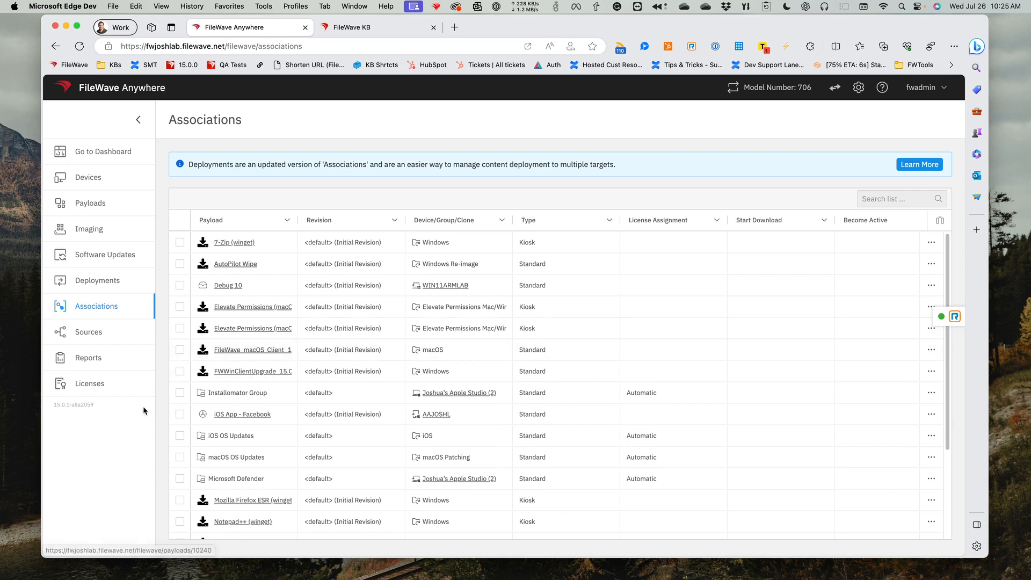
click(179, 393)
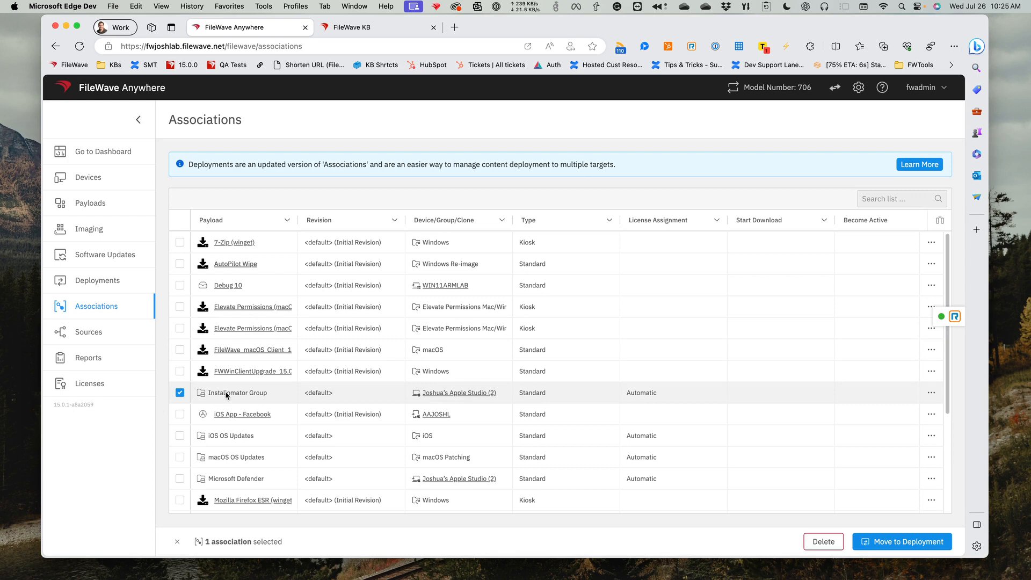
click(883, 542)
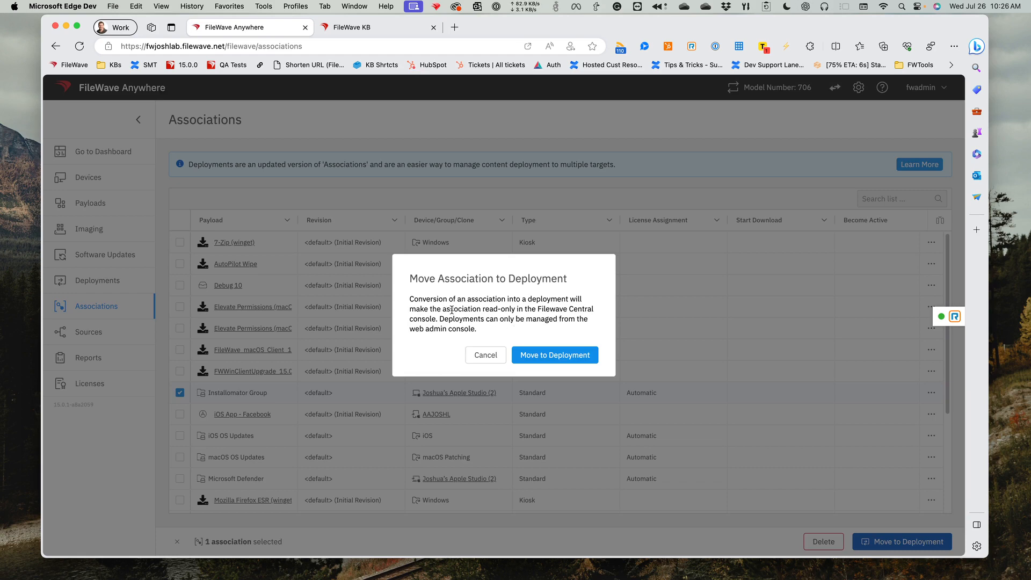
drag(441, 310, 522, 313)
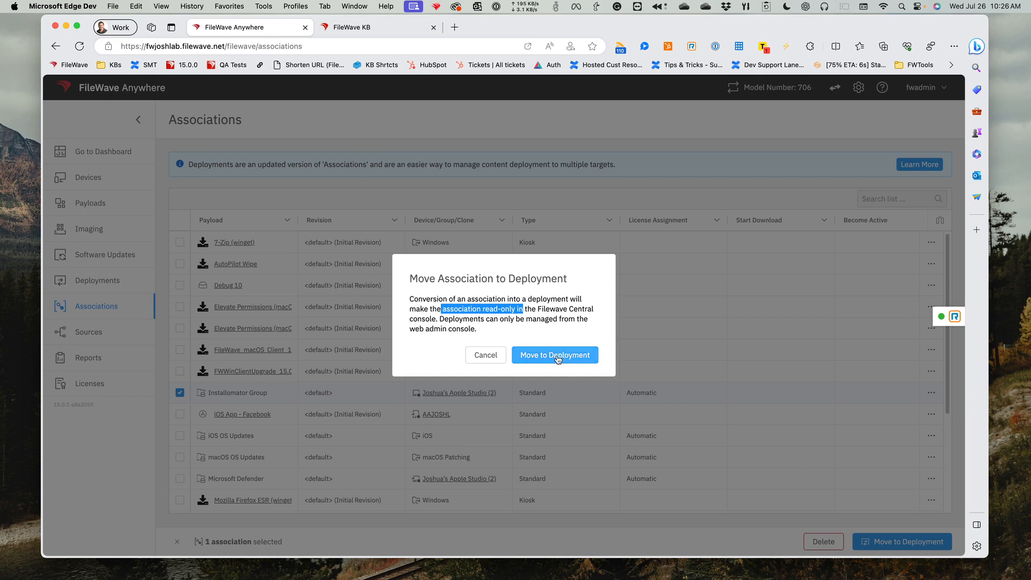
click(515, 324)
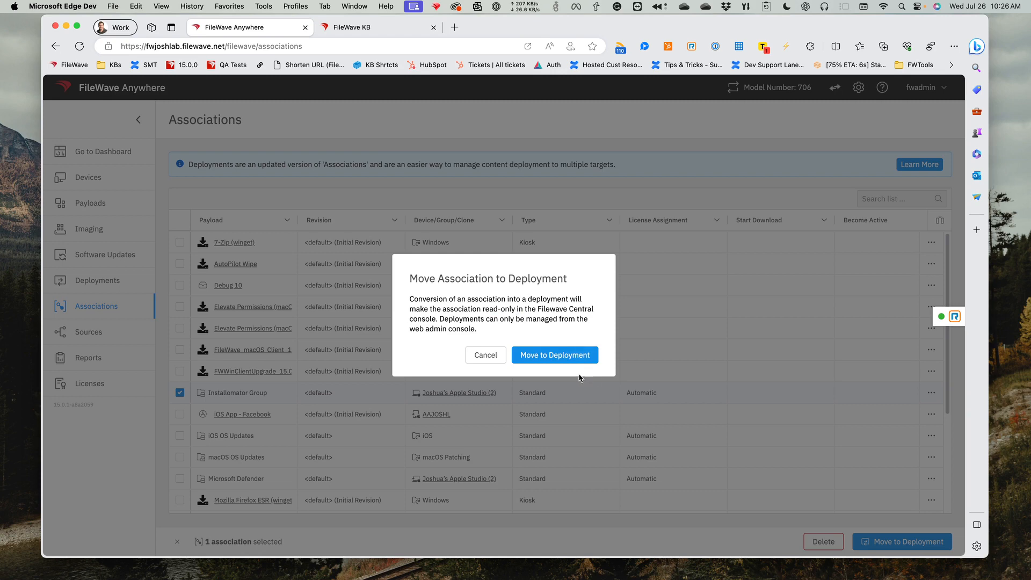
click(558, 355)
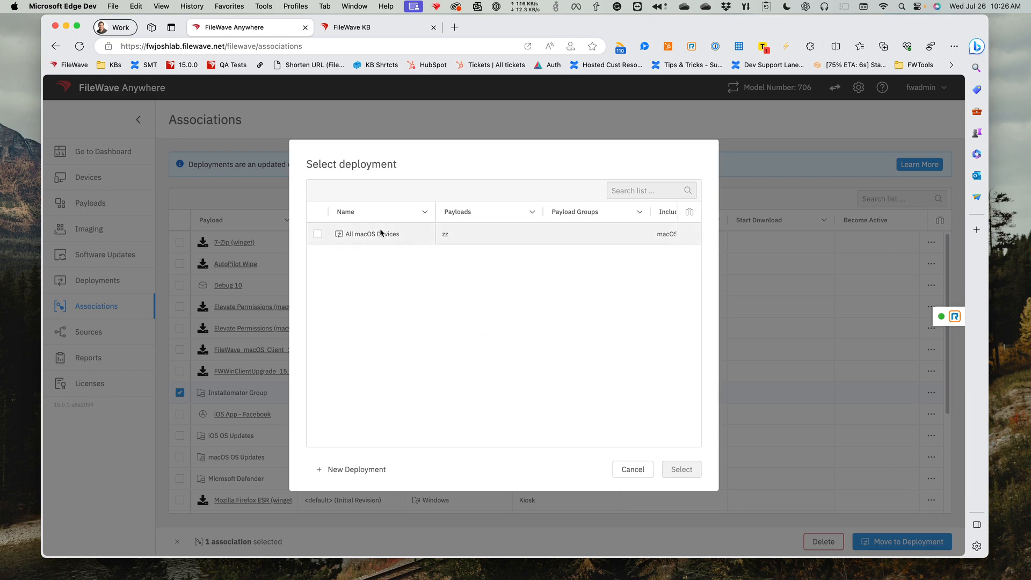
click(375, 475)
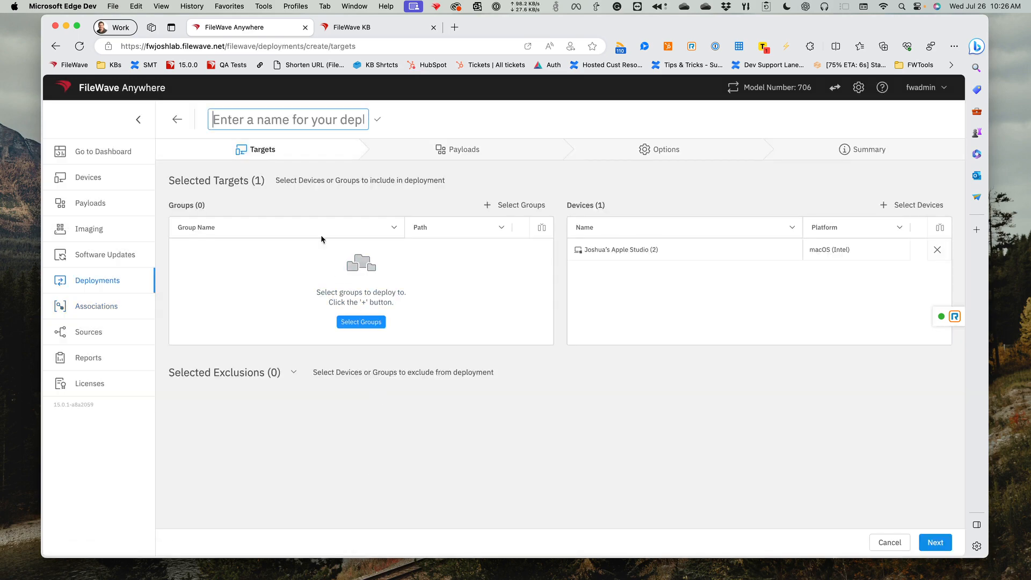
- Name the deployment Installomator and proceed to its payloads, keeping the preselected target device
text(I)
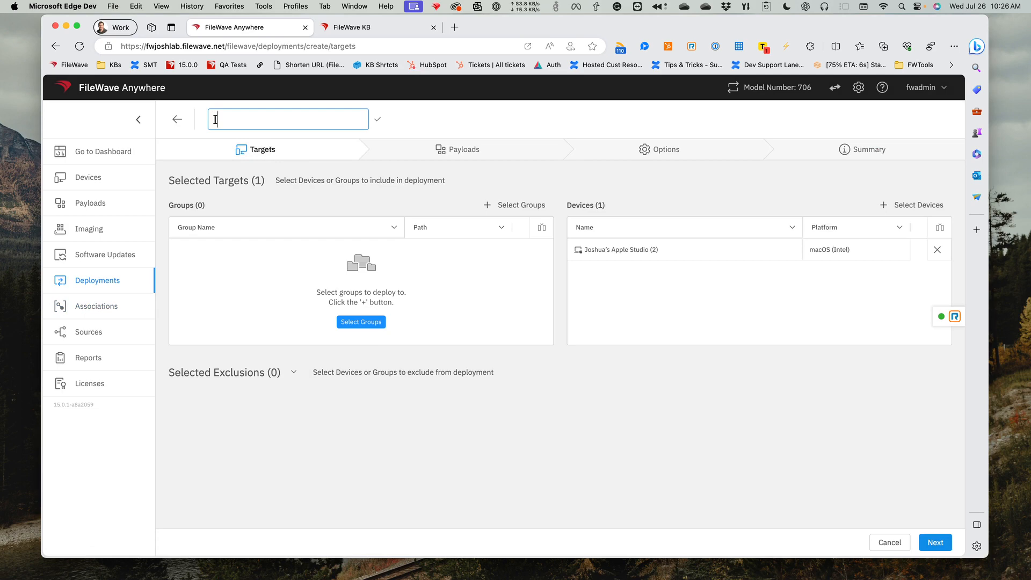
text(nstallomator)
click(378, 122)
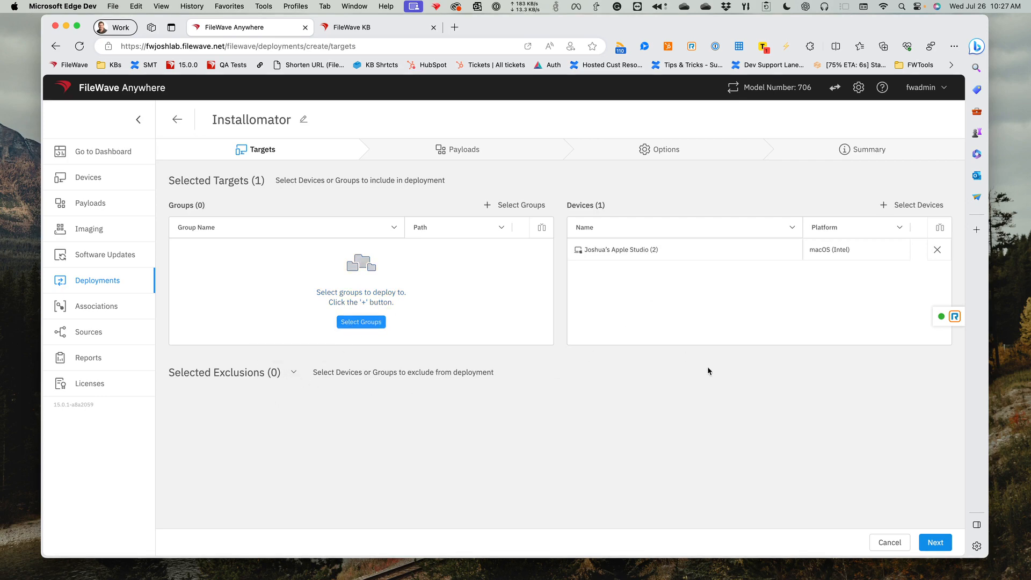
click(937, 543)
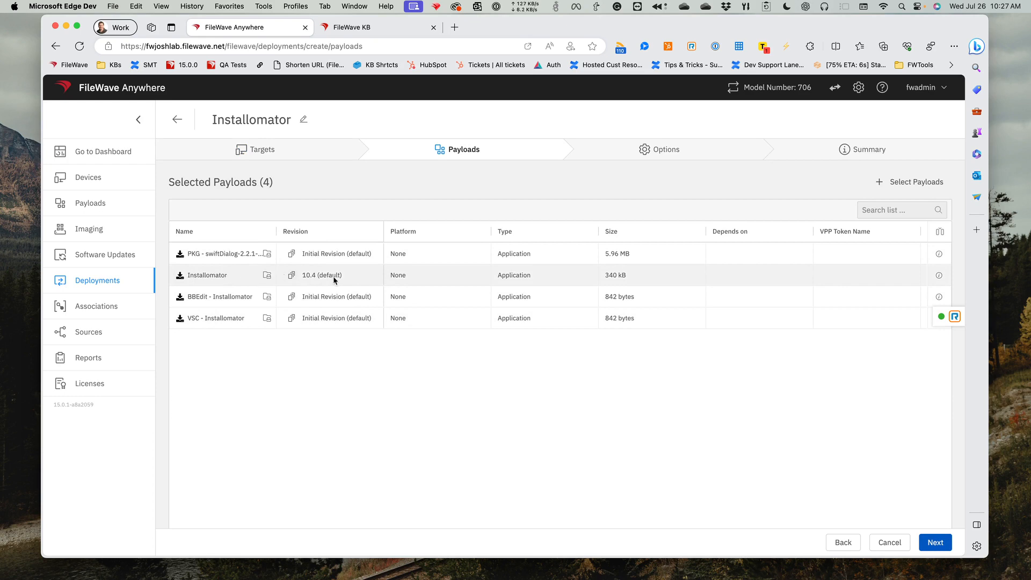
- Check the revision choices for the Installomator payload and view the selectable payloads, closing both without changes
click(295, 276)
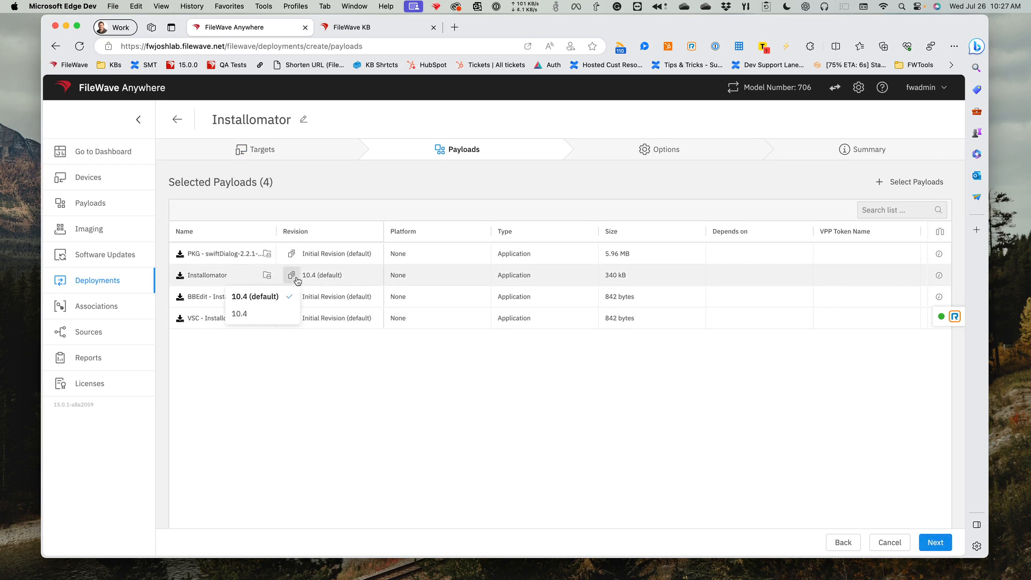
click(297, 278)
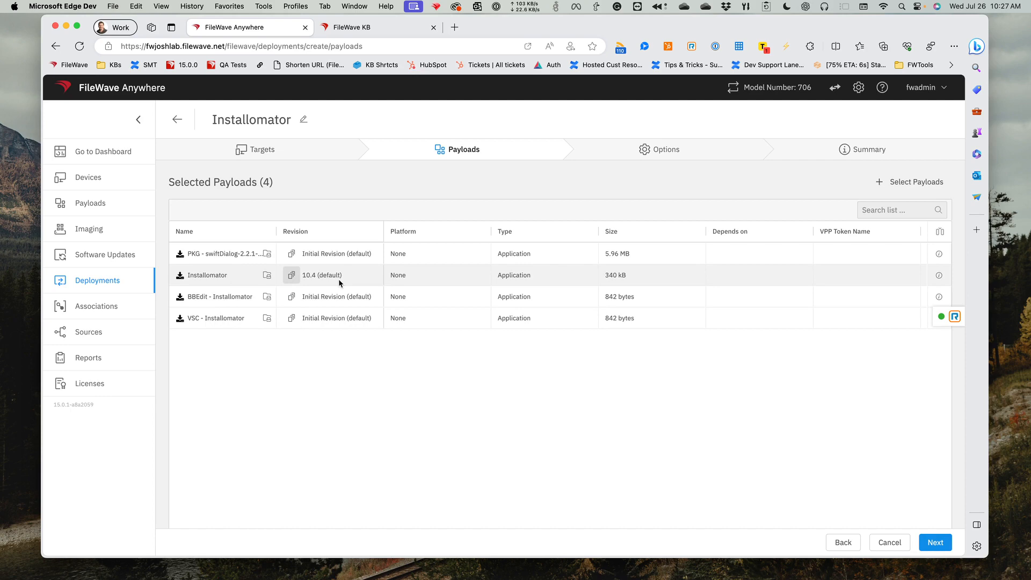
click(293, 277)
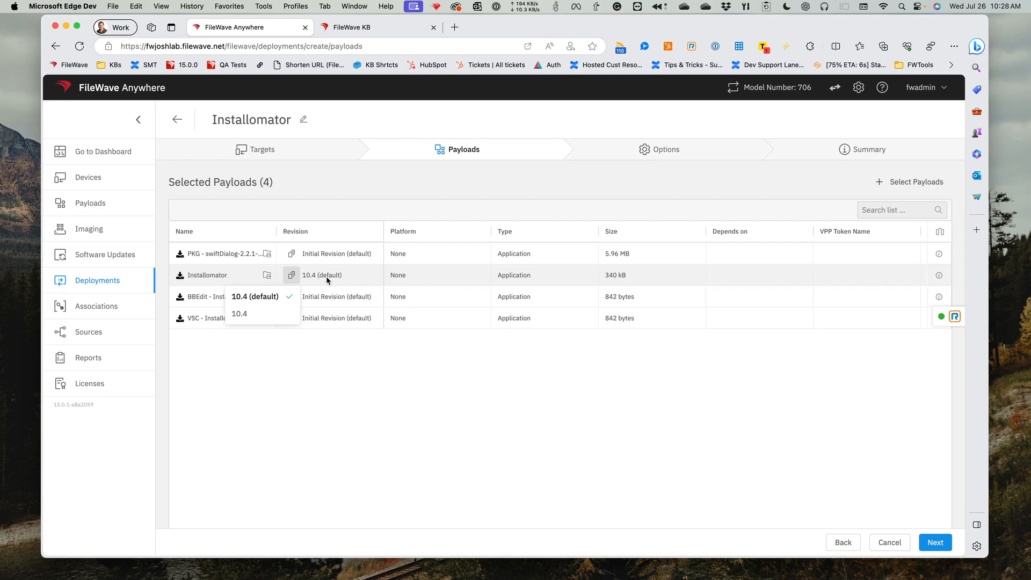
click(443, 378)
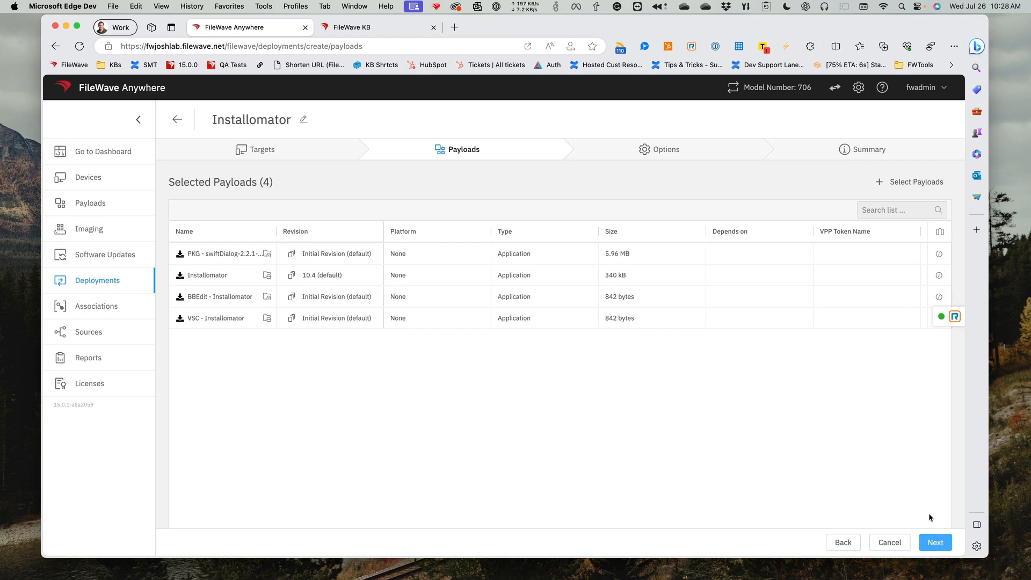
click(913, 185)
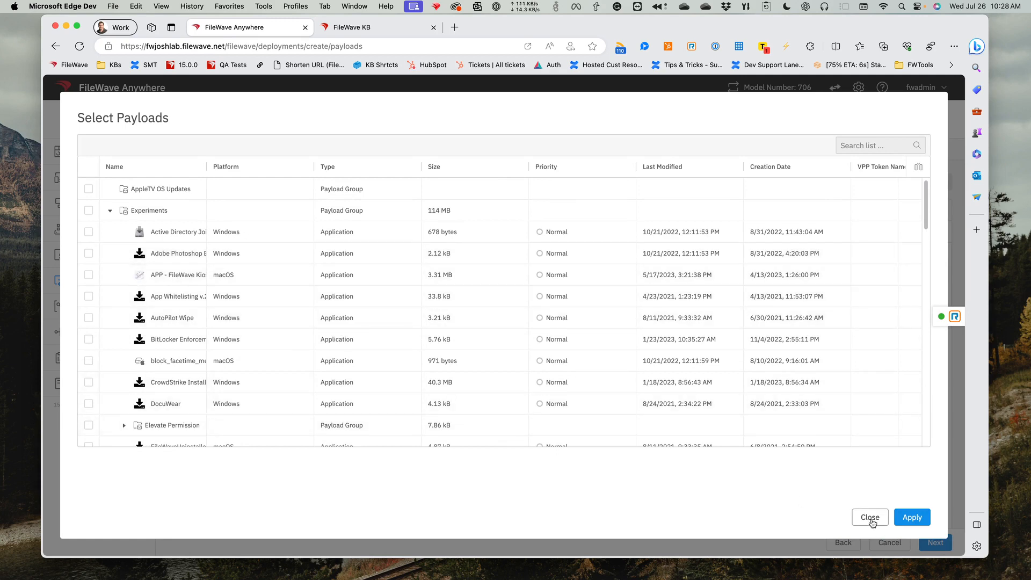
click(870, 518)
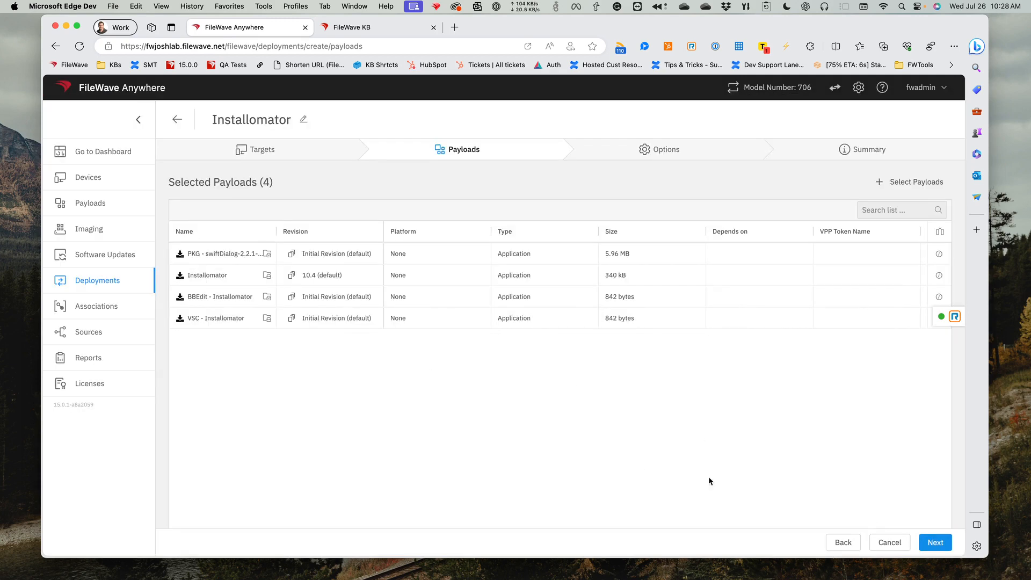
- Keep Direct Installation and Automatic license assignment, review the deployment summary, and preview the conversion's changes
click(935, 544)
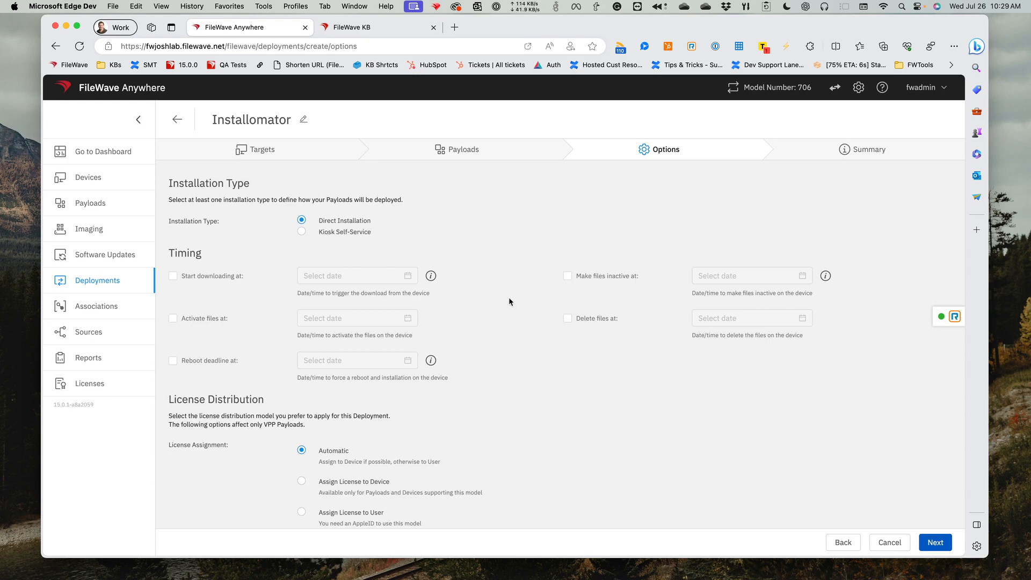
scroll(485, 279, down, 1)
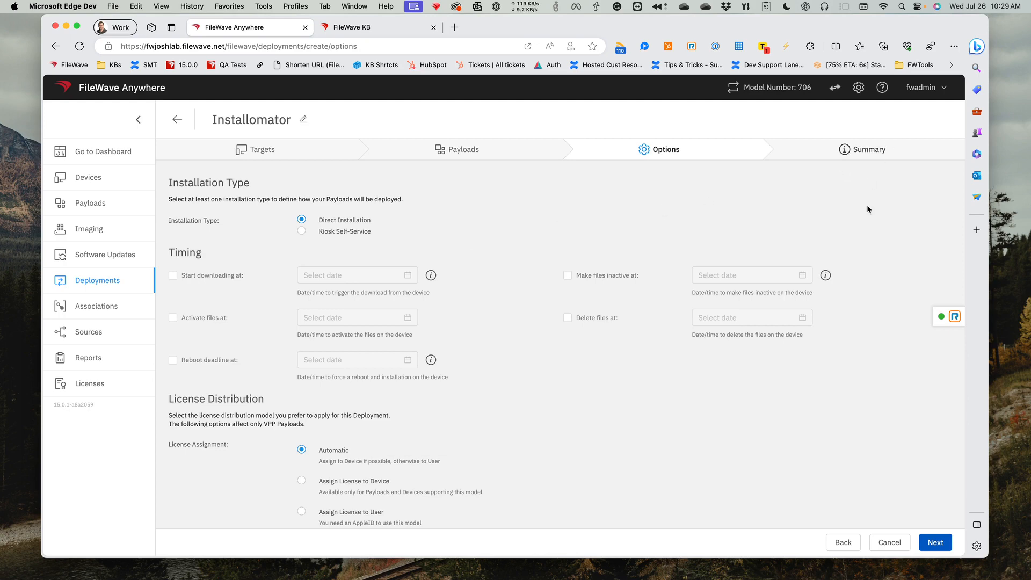
click(937, 543)
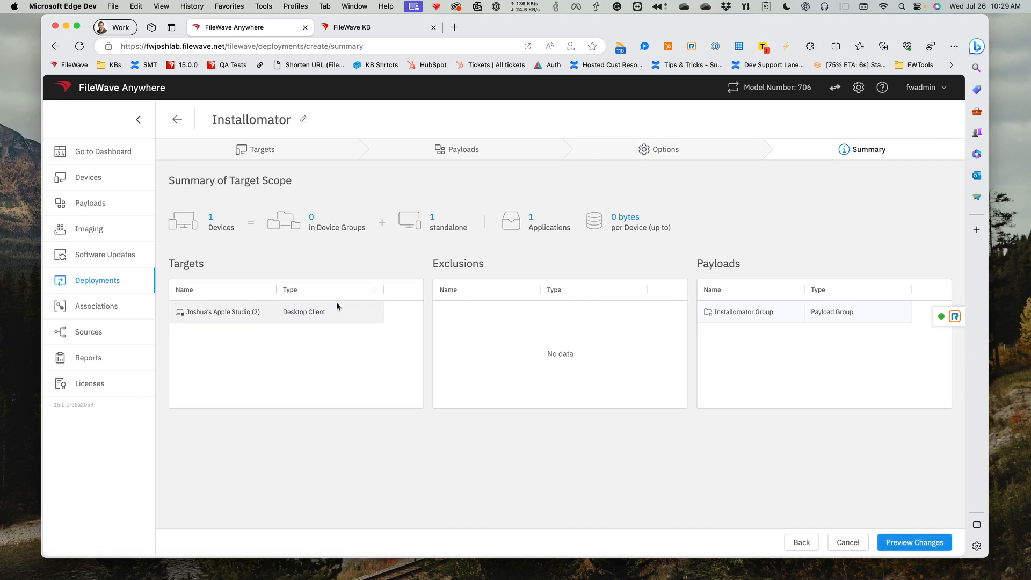
click(924, 549)
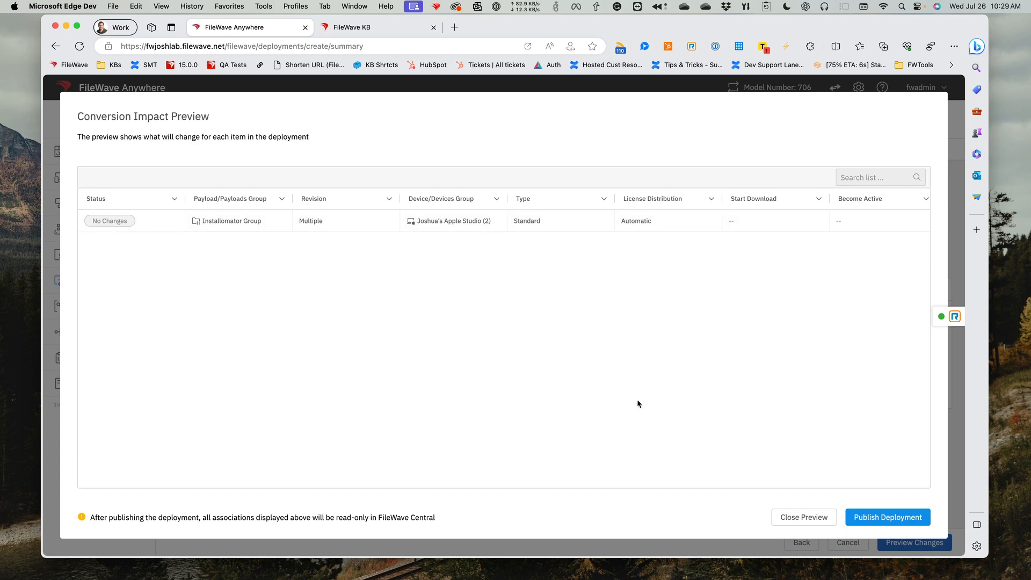
- Publish the Installomator deployment and compare the Associations list with the Deployments list
click(870, 518)
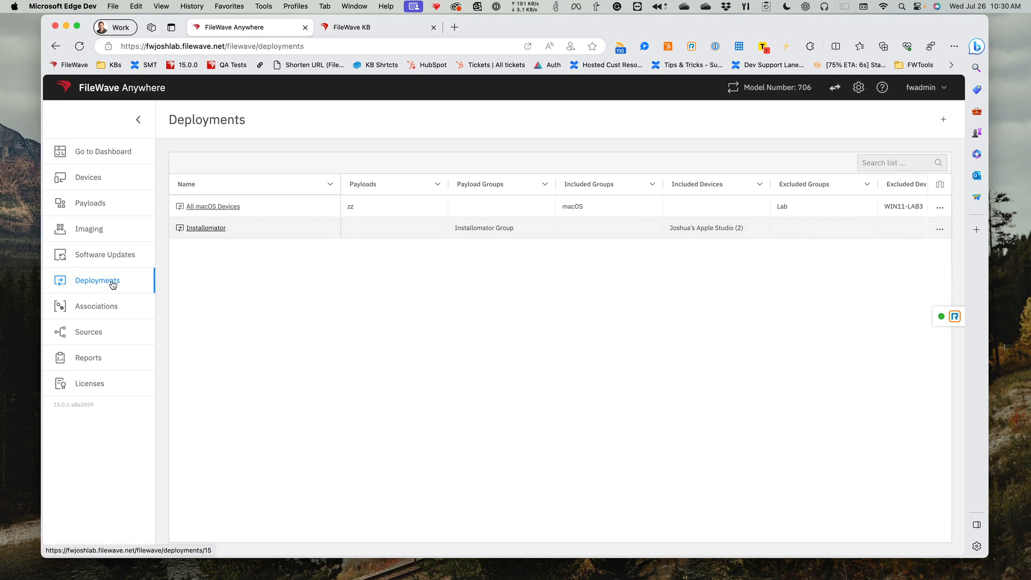
click(86, 305)
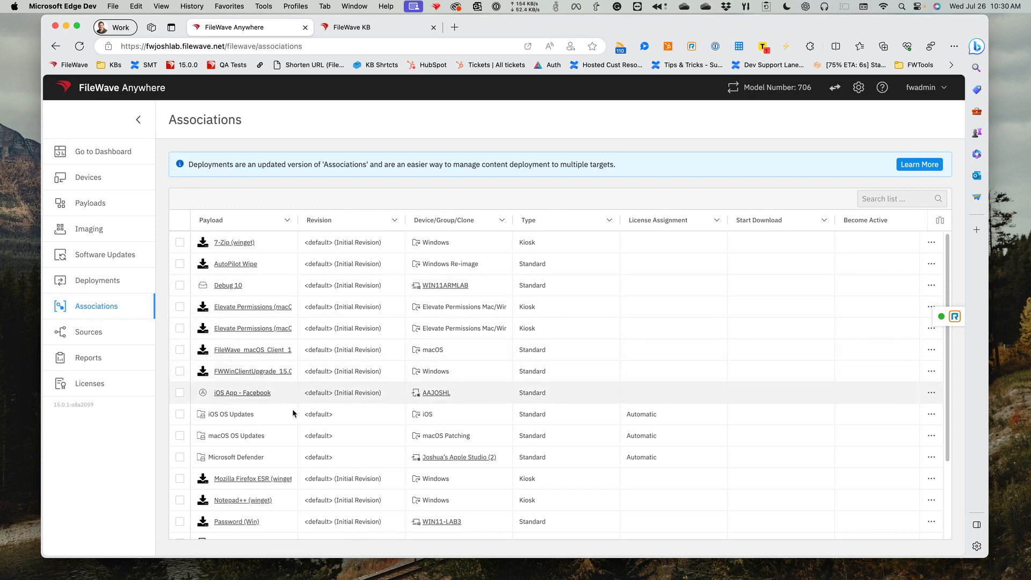
scroll(322, 435, down, 3)
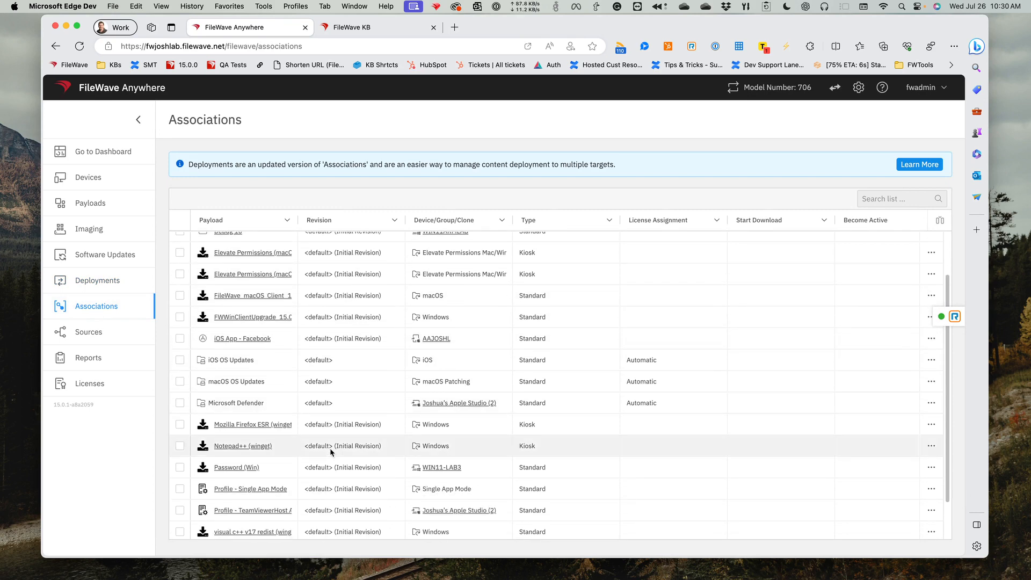
scroll(330, 451, up, 5)
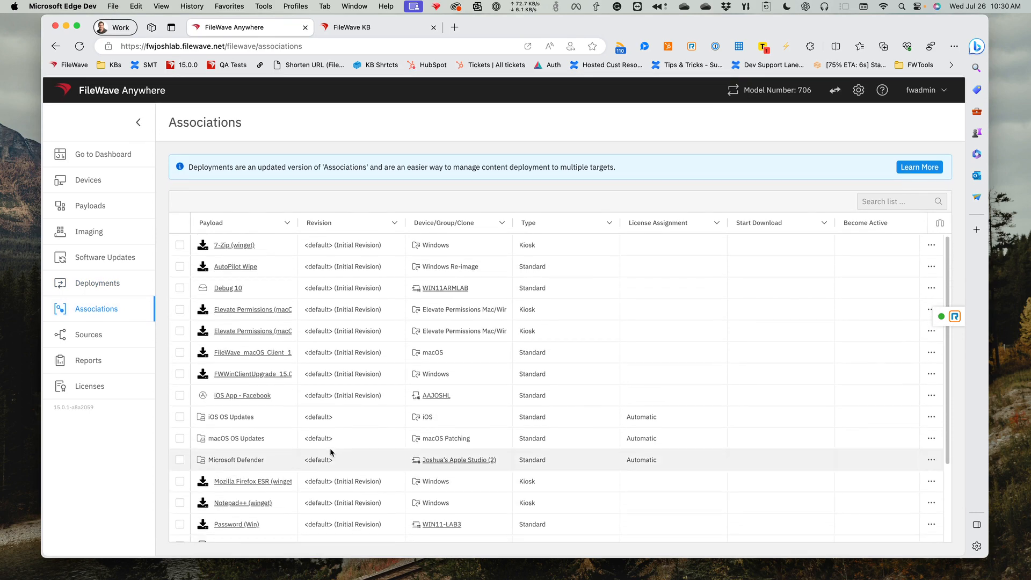
click(80, 283)
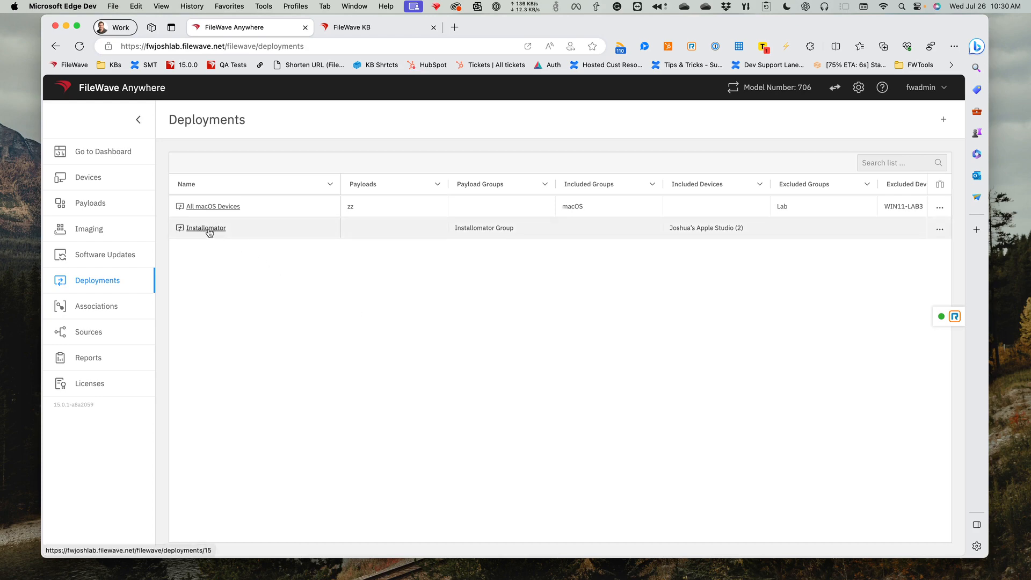
click(115, 309)
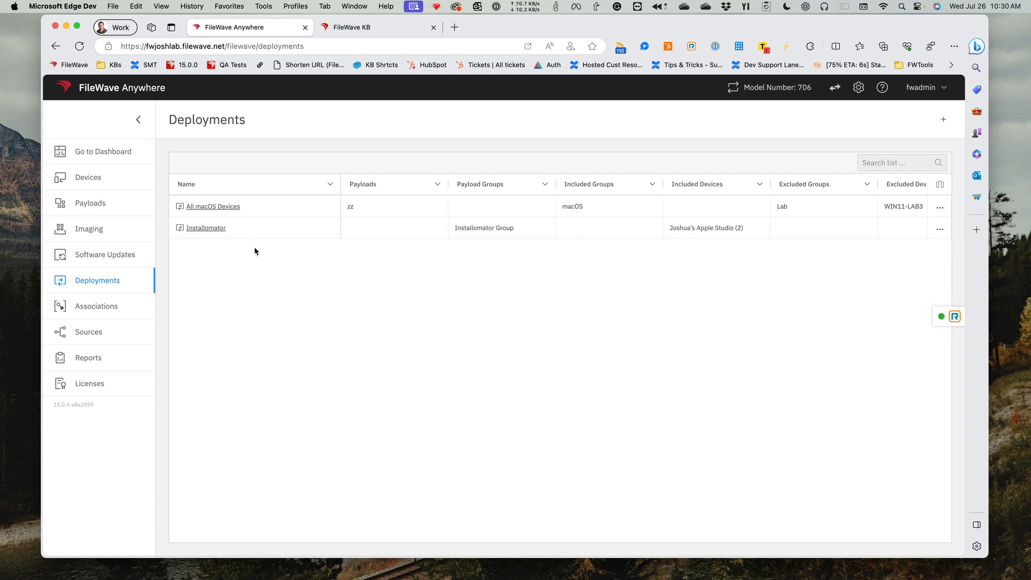
- Move the 7-Zip (winget) and AutoPilot Wipe associations from the Associations list together into a new deployment
click(96, 313)
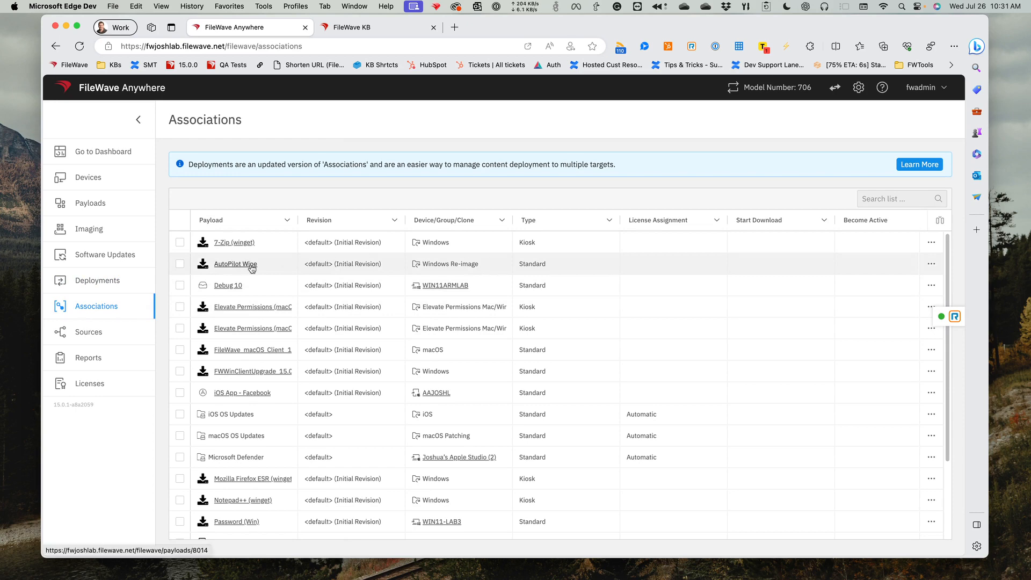
click(181, 244)
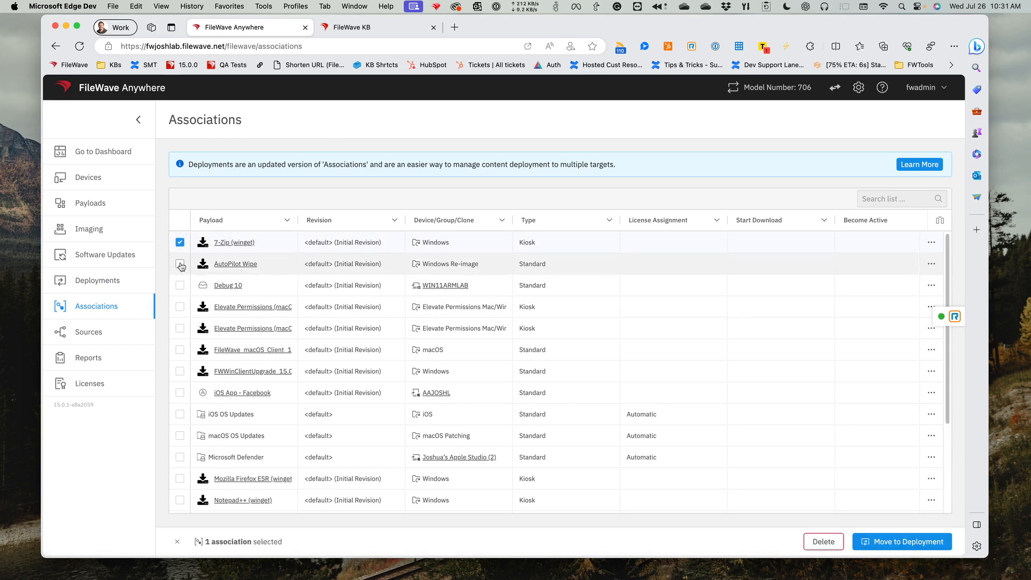
click(180, 264)
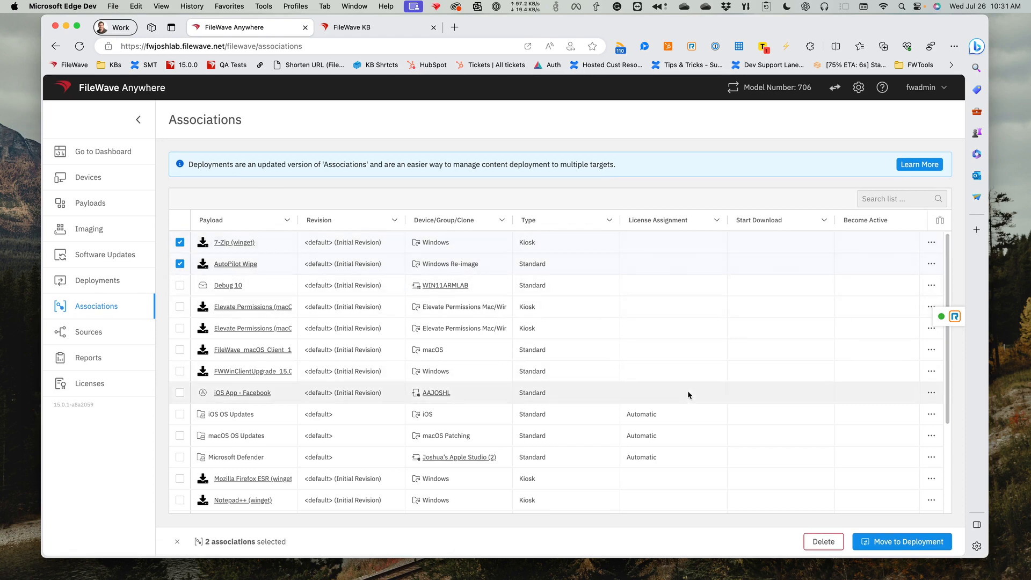
click(902, 547)
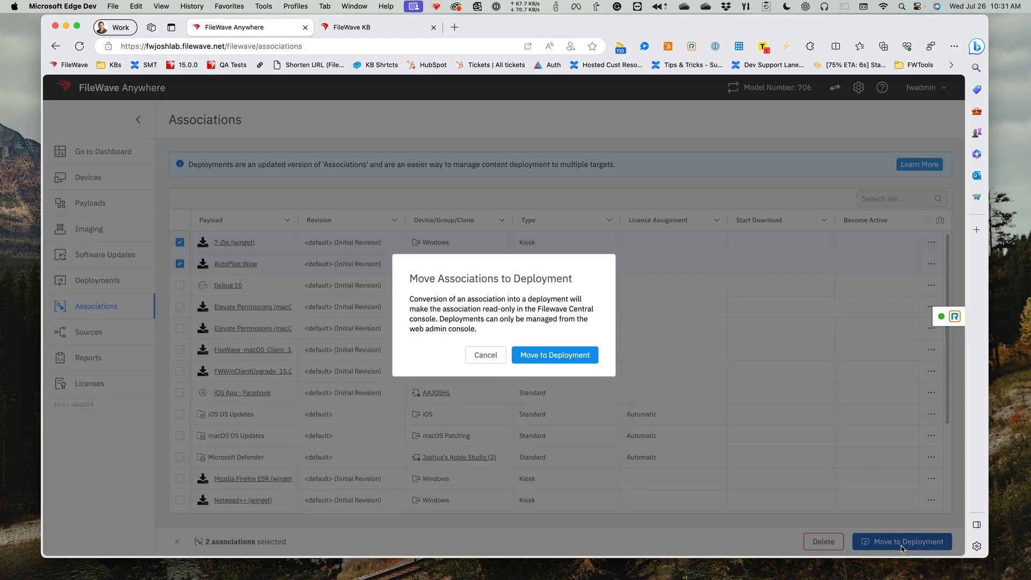
click(559, 360)
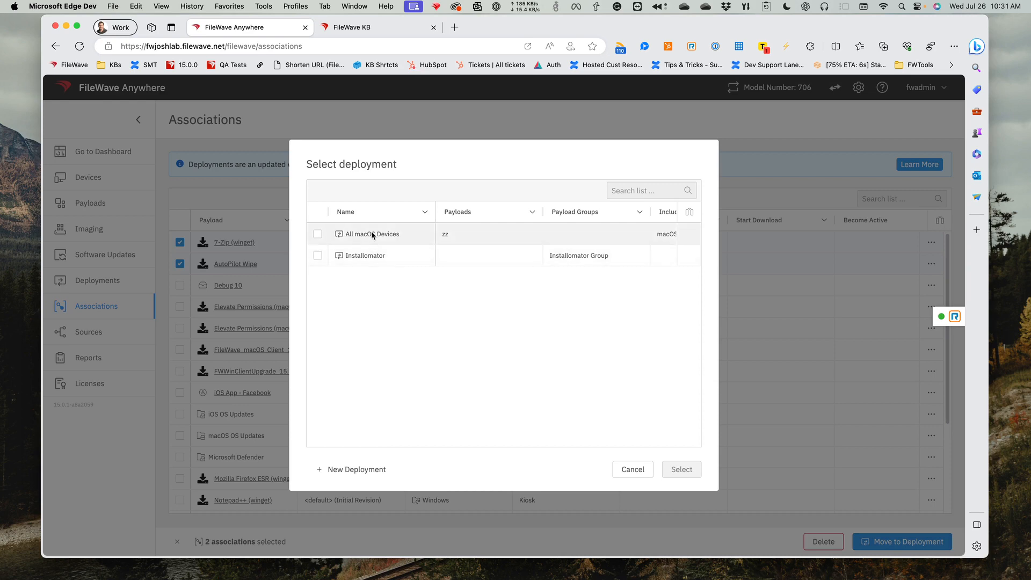
click(354, 470)
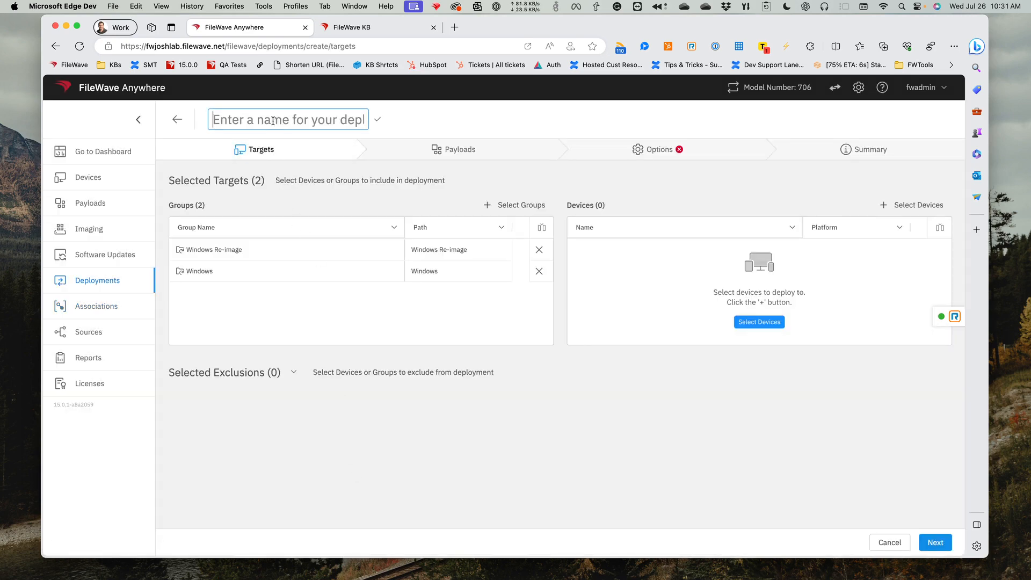
- Name the deployment test, expand its exclusions without adding any, and proceed to payloads, keeping both preselected Windows groups as targets
text(test)
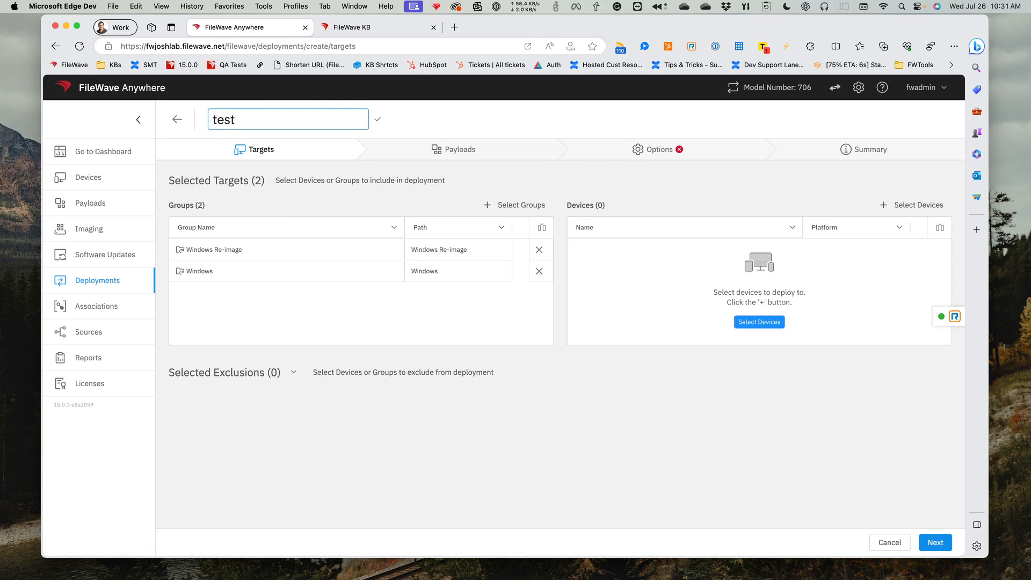
click(377, 120)
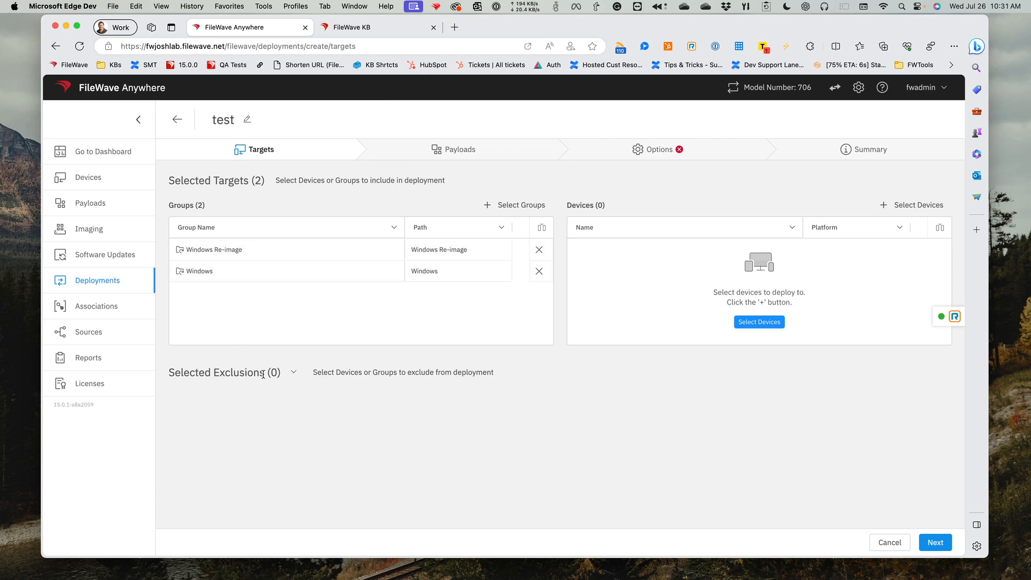
click(290, 374)
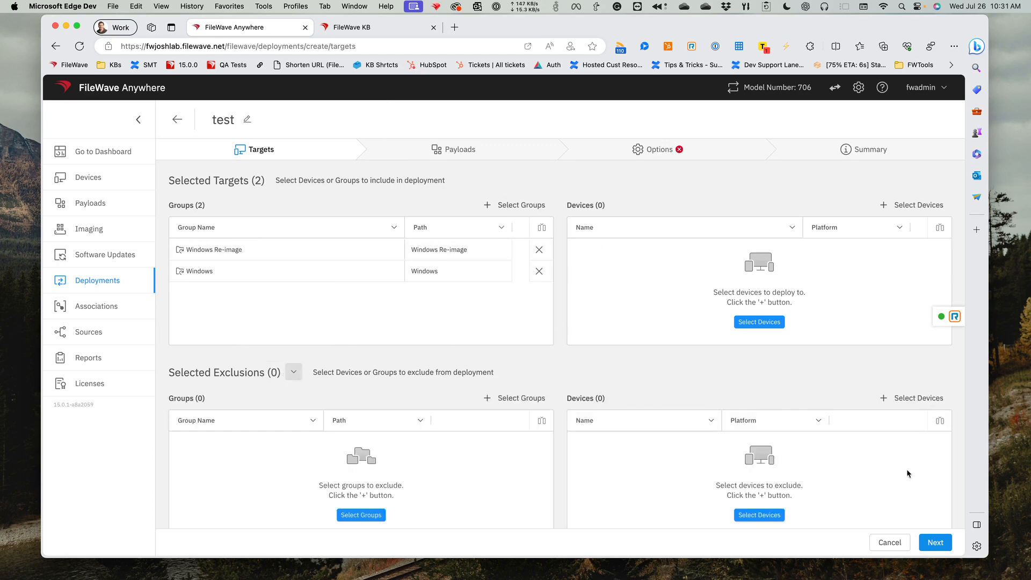
click(937, 544)
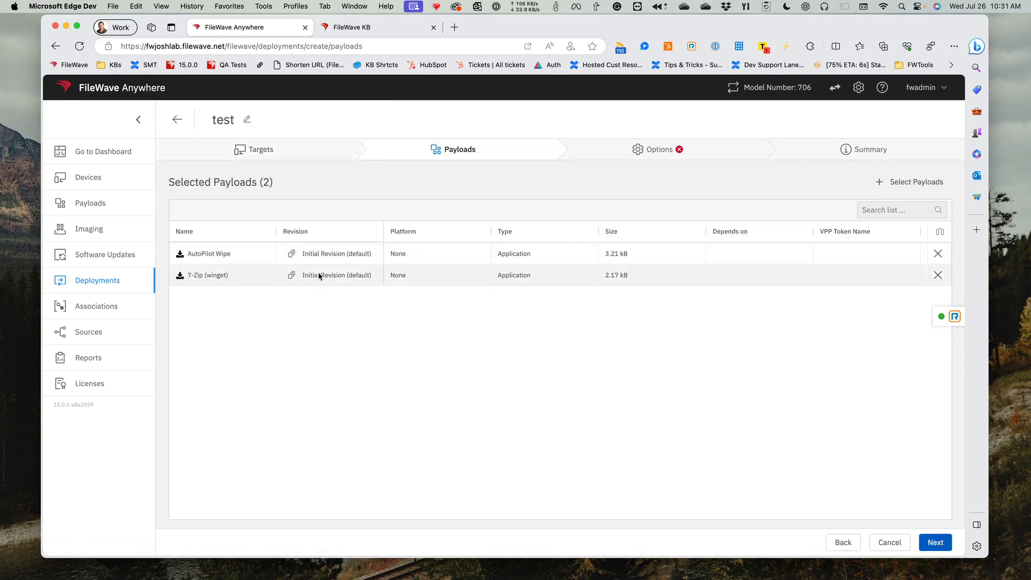
- Check the revision choices for the 7-Zip (winget) payload, keep Initial Revision (default), and proceed to the deployment options
click(292, 277)
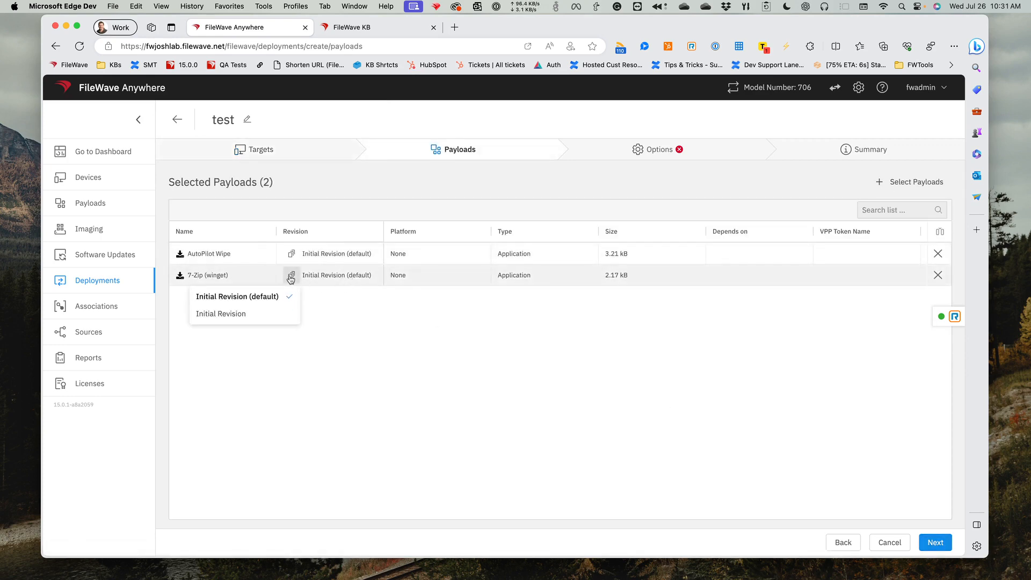
click(341, 312)
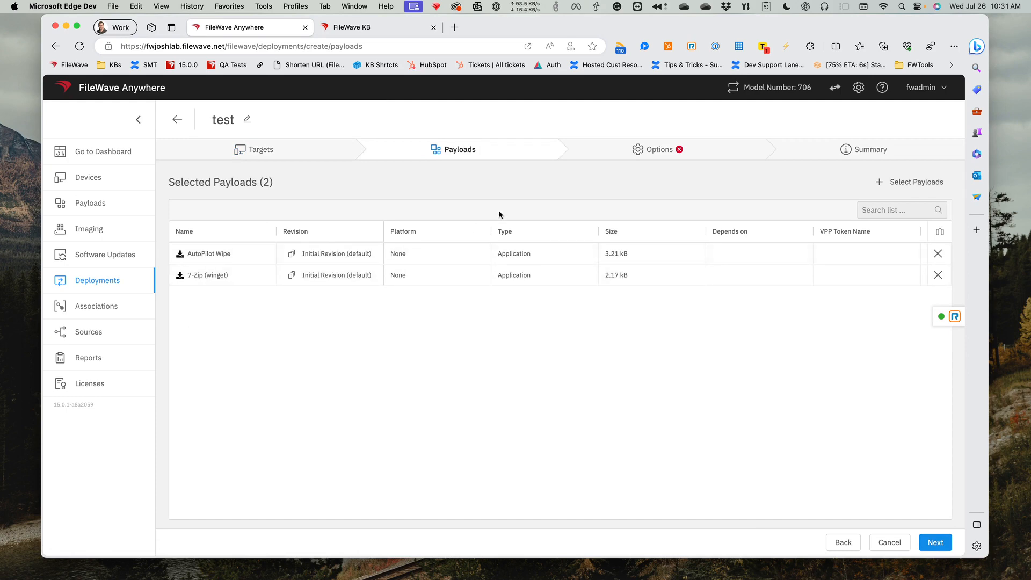
click(935, 542)
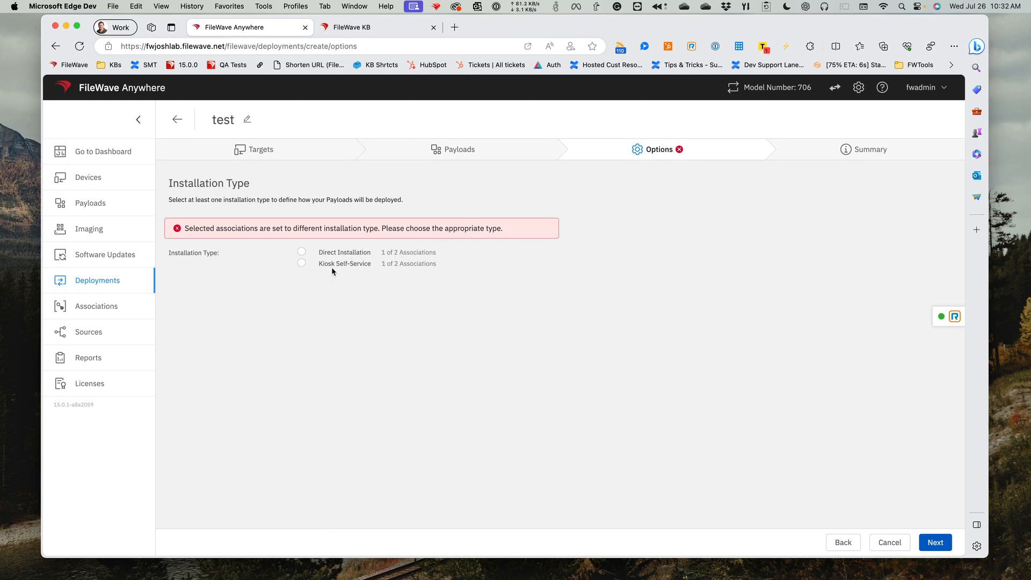
- Set the installation type to Kiosk Self-Service, review the deployment summary, and preview the impact of converting both associations
click(303, 264)
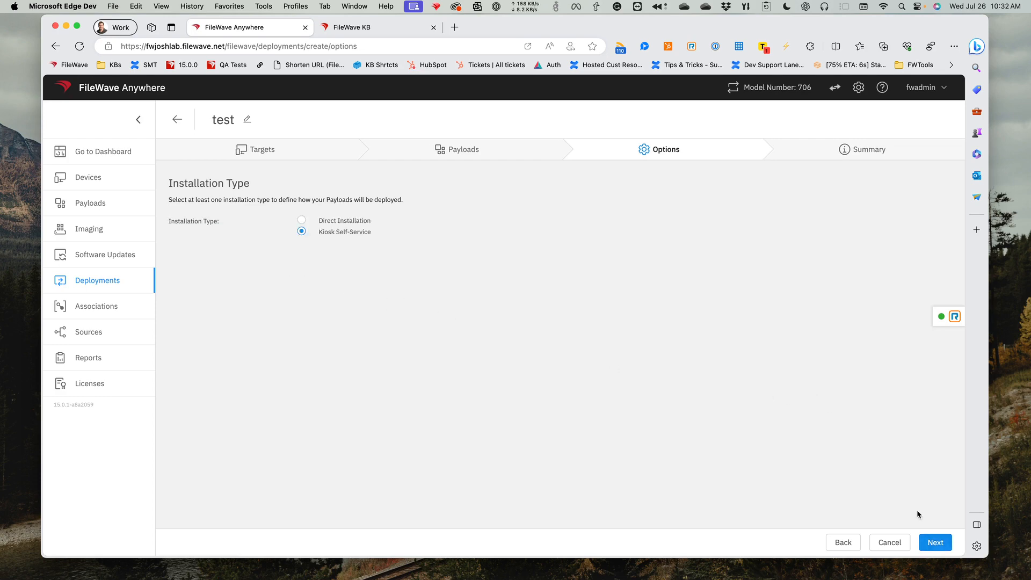
click(935, 543)
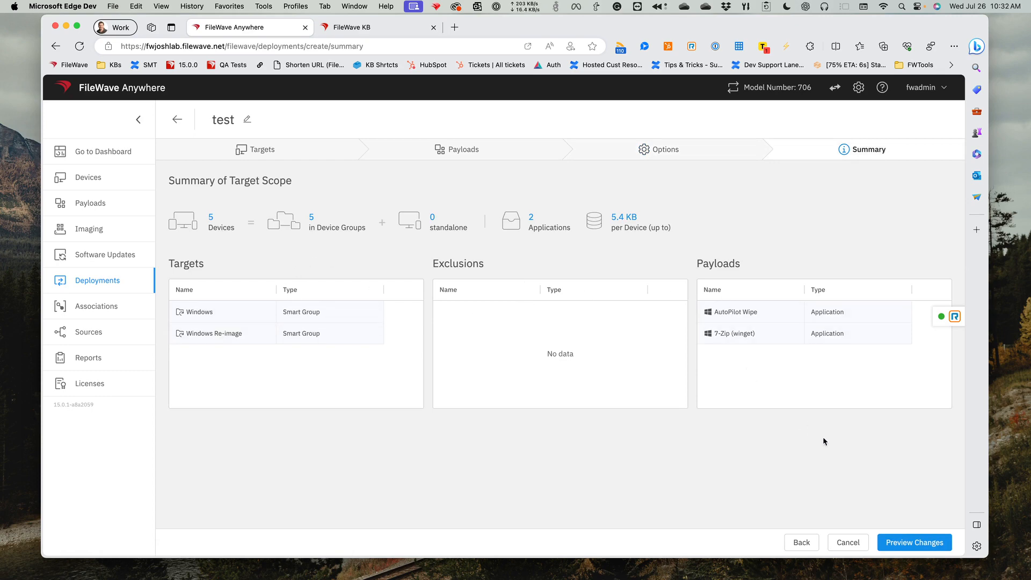
click(915, 545)
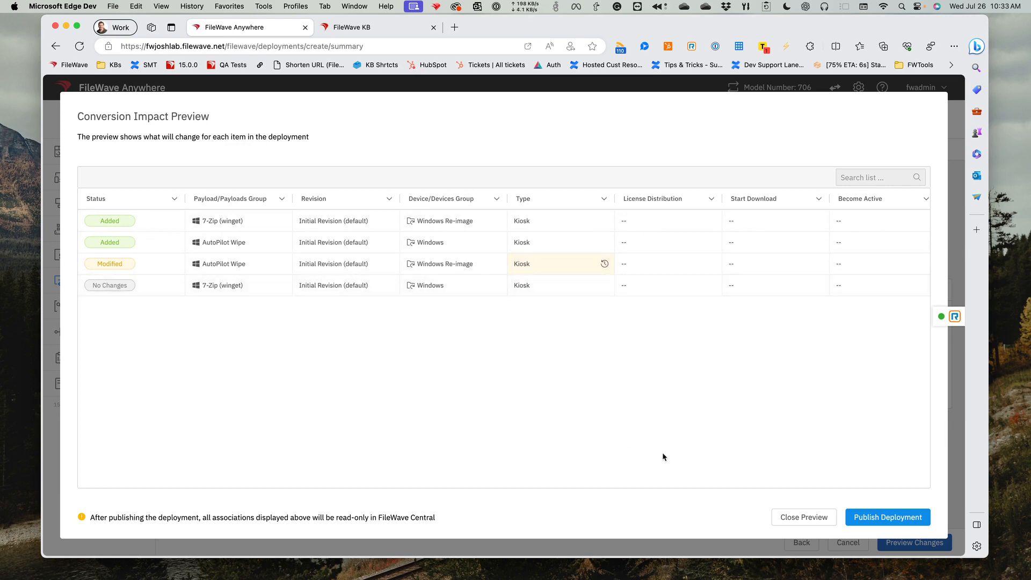
- Close the conversion impact preview, cancel the test deployment, and discard its unsaved changes
click(799, 518)
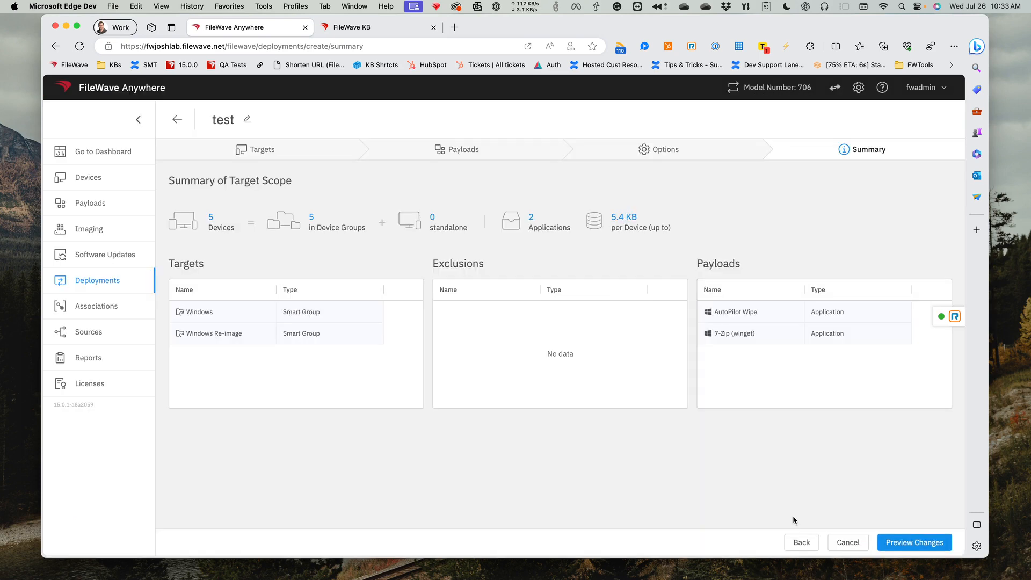
click(848, 544)
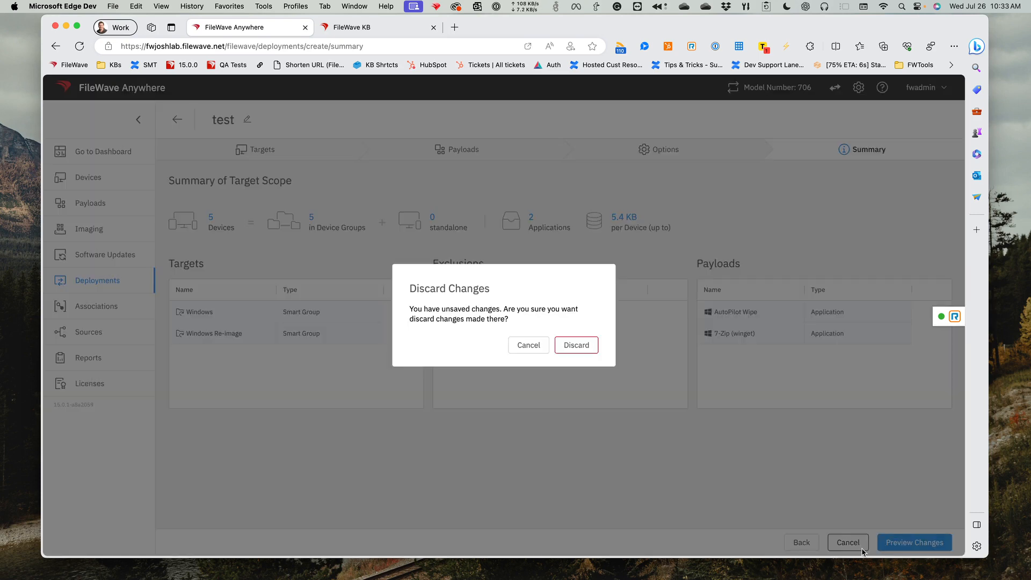
click(564, 348)
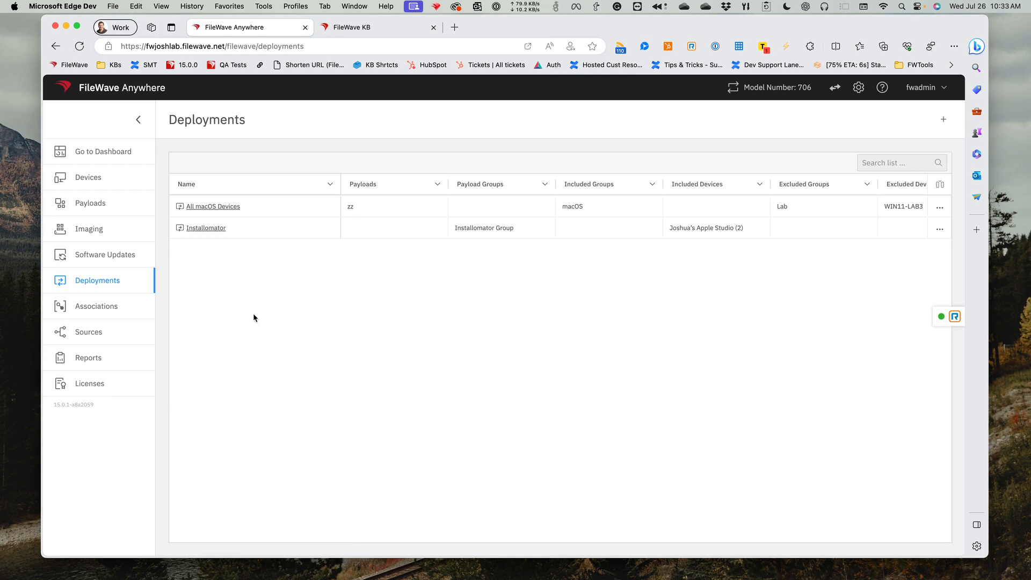
- Review the Associations list and open the summary of the All macOS Devices deployment
click(106, 310)
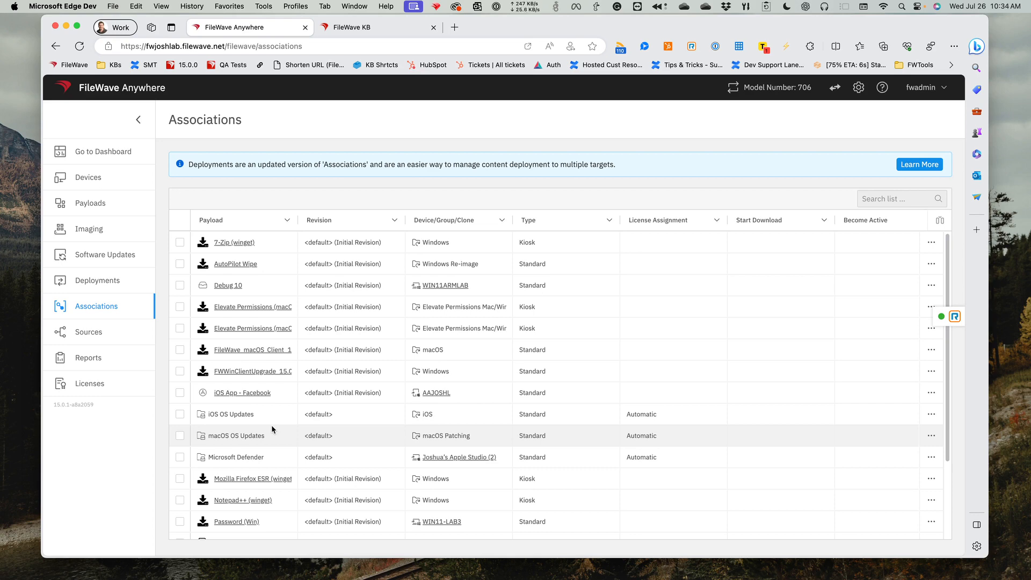
click(109, 280)
click(215, 208)
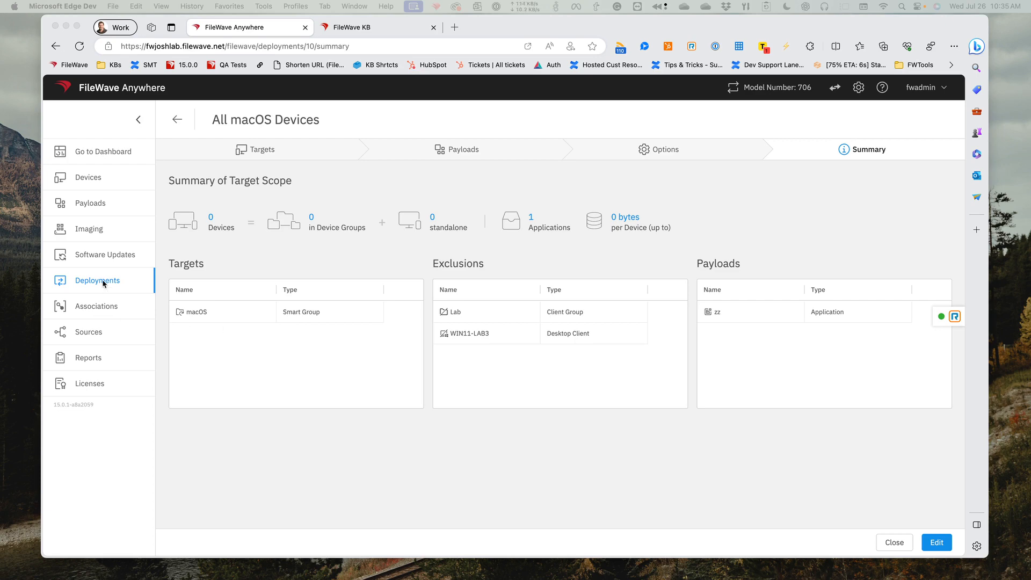
- Select the 7-Zip (winget) association and bring up the confirmation for moving it to a deployment
click(101, 306)
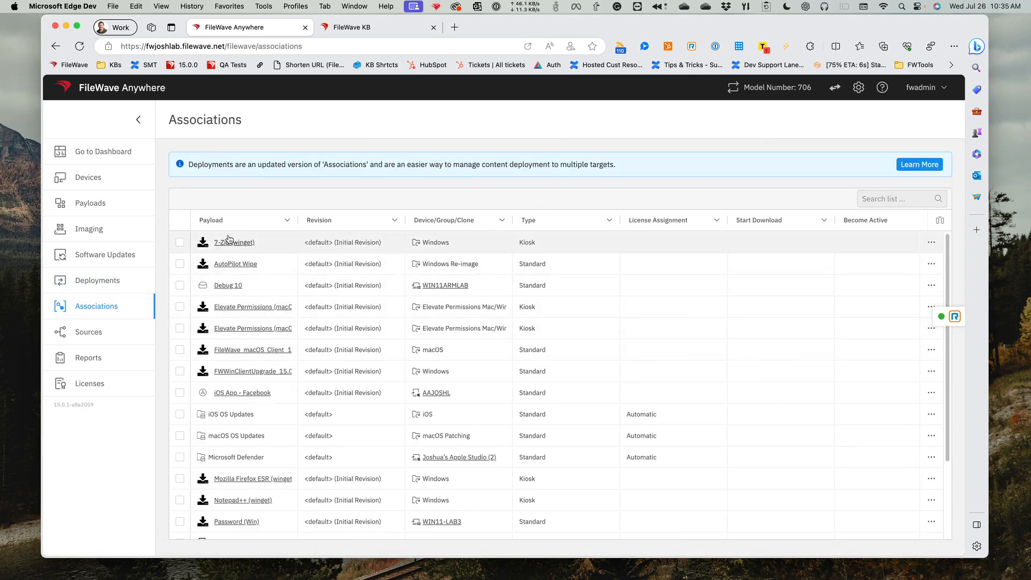
click(179, 243)
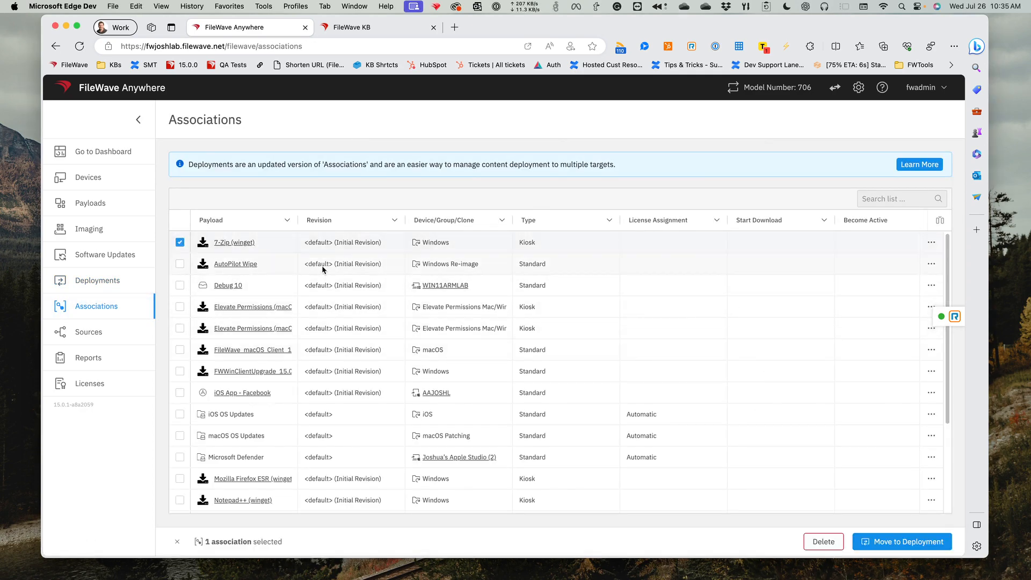
click(881, 543)
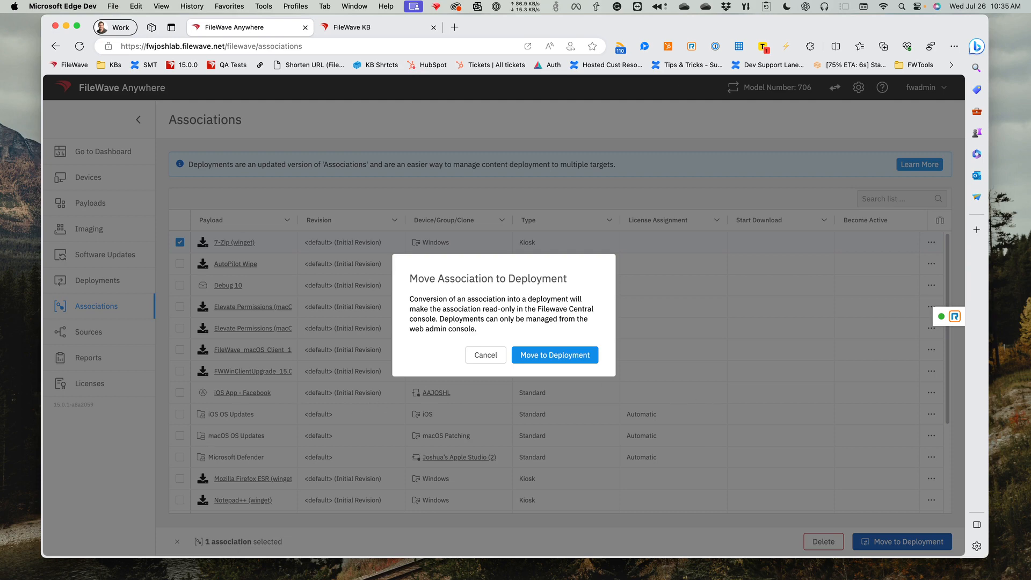
- Switch to FileWave Admin and compare its associations with those from deployments hidden and shown, ending with them shown
key(super+Tab)
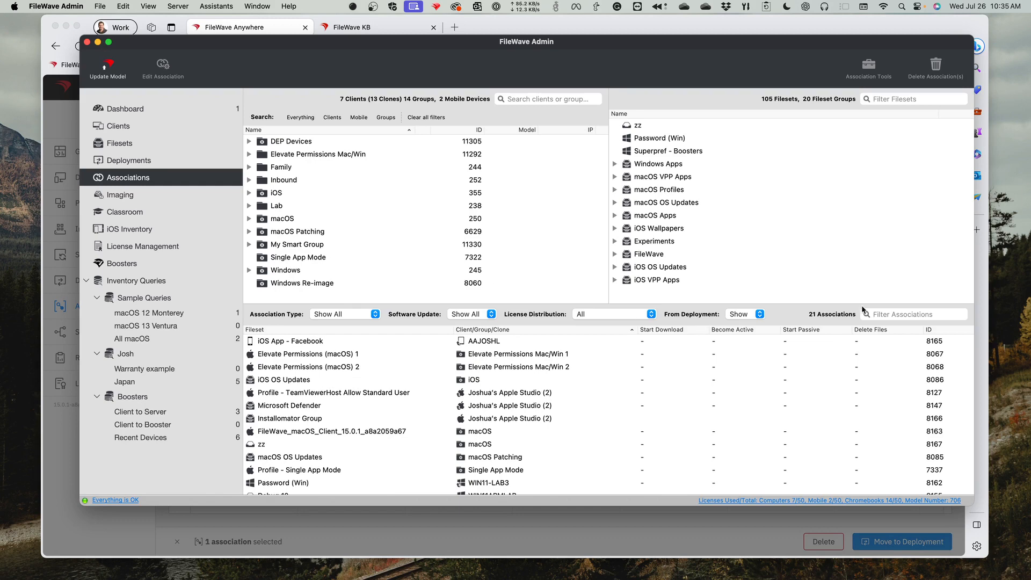
click(745, 317)
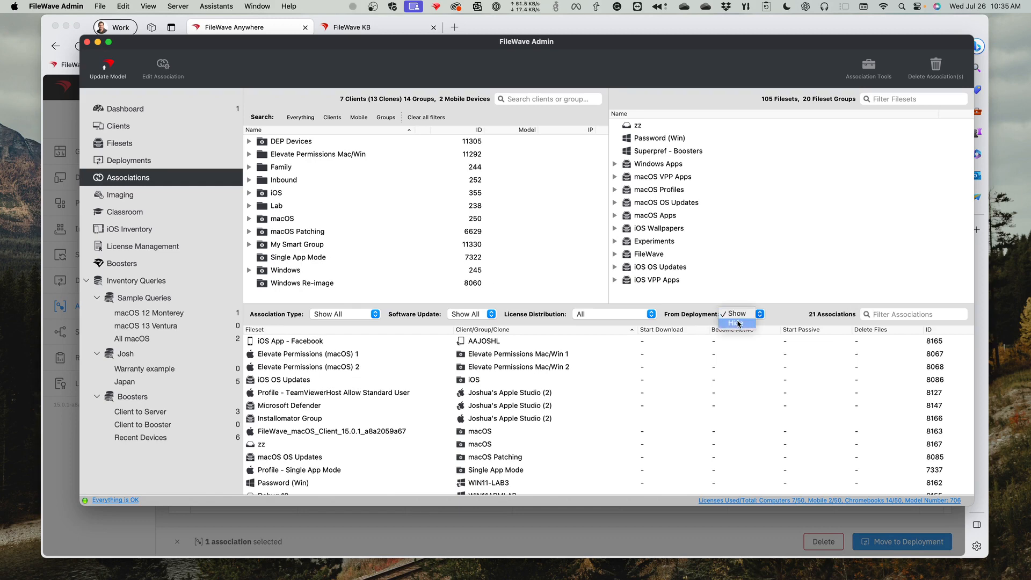
click(738, 324)
click(740, 315)
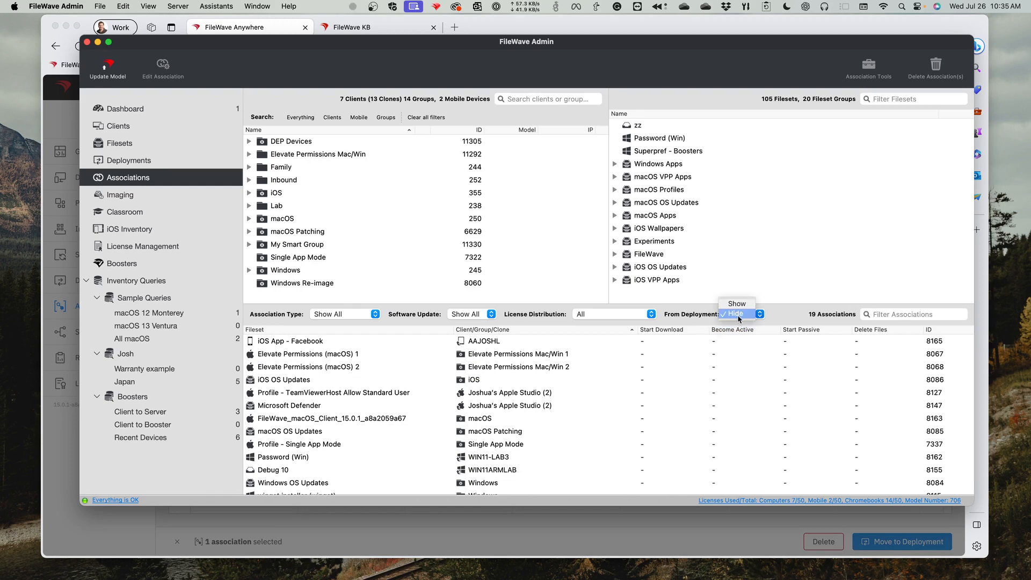
click(738, 306)
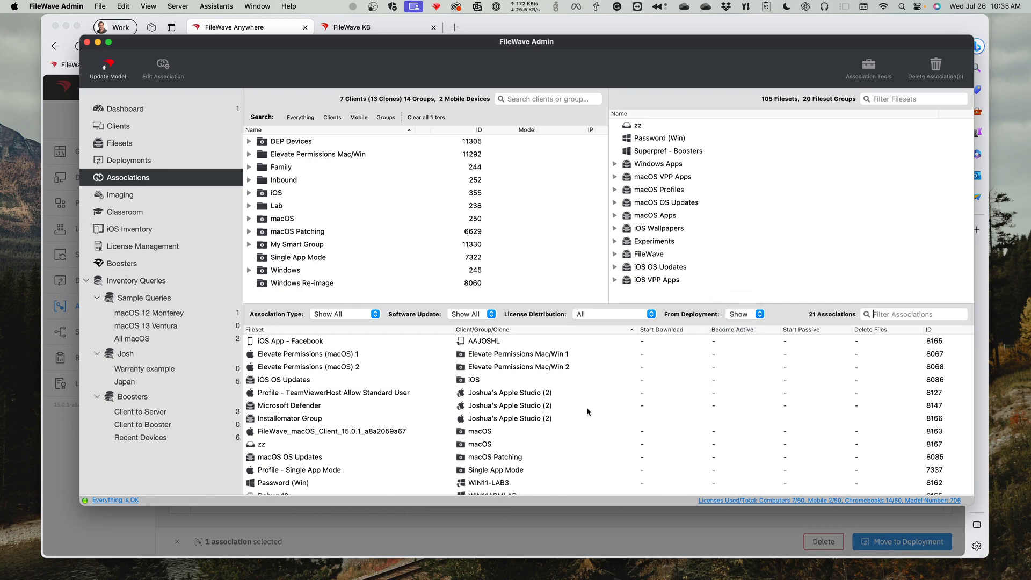
click(744, 317)
click(744, 328)
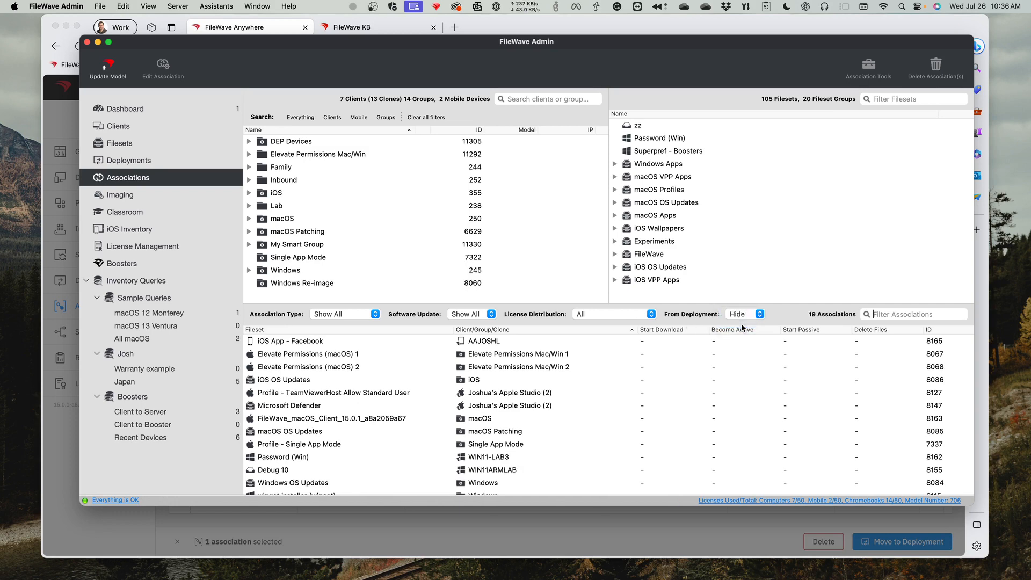
click(736, 313)
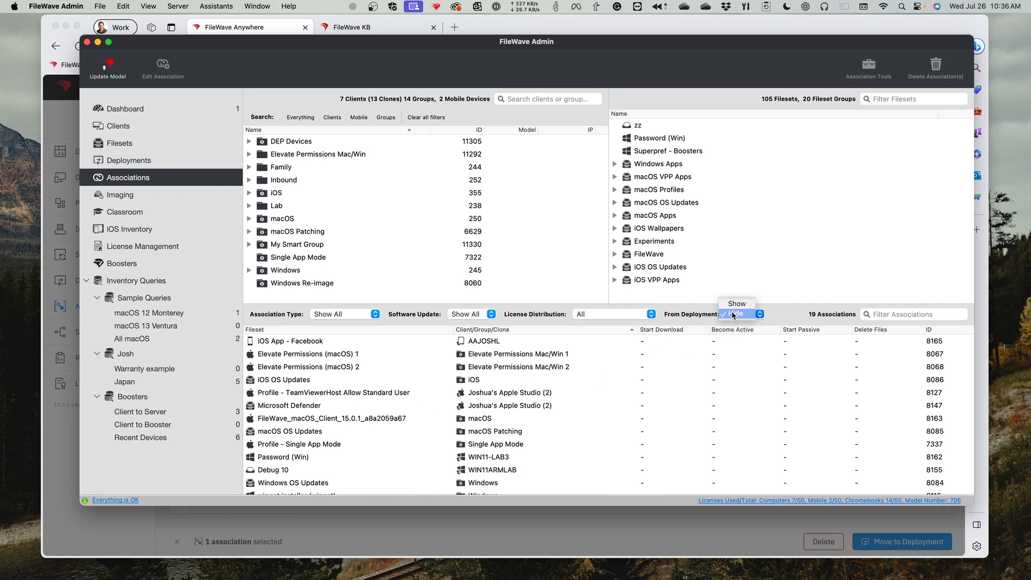
click(734, 308)
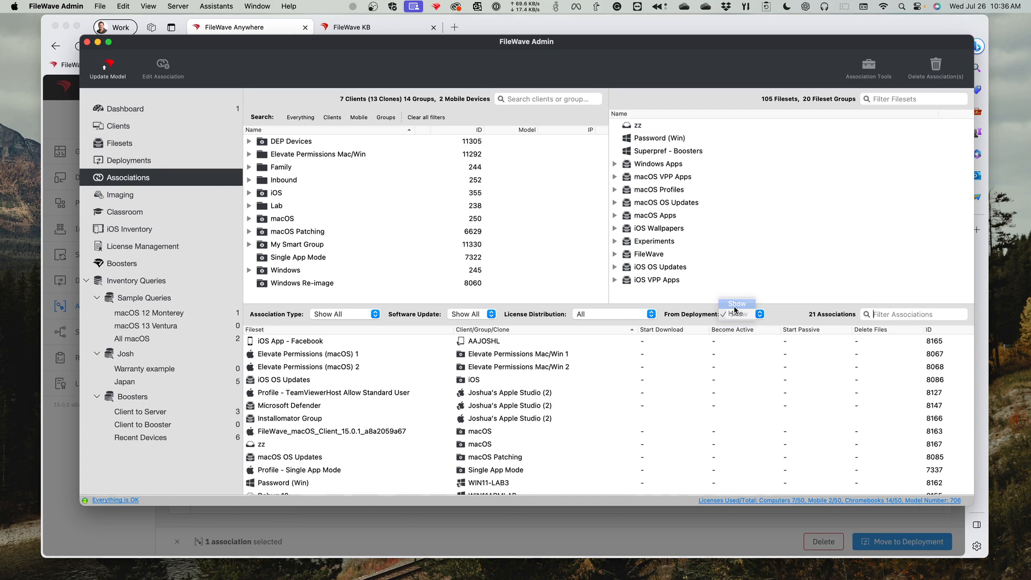
- Check the available actions for the Installomator Group association and return to FileWave Anywhere in the browser
click(325, 419)
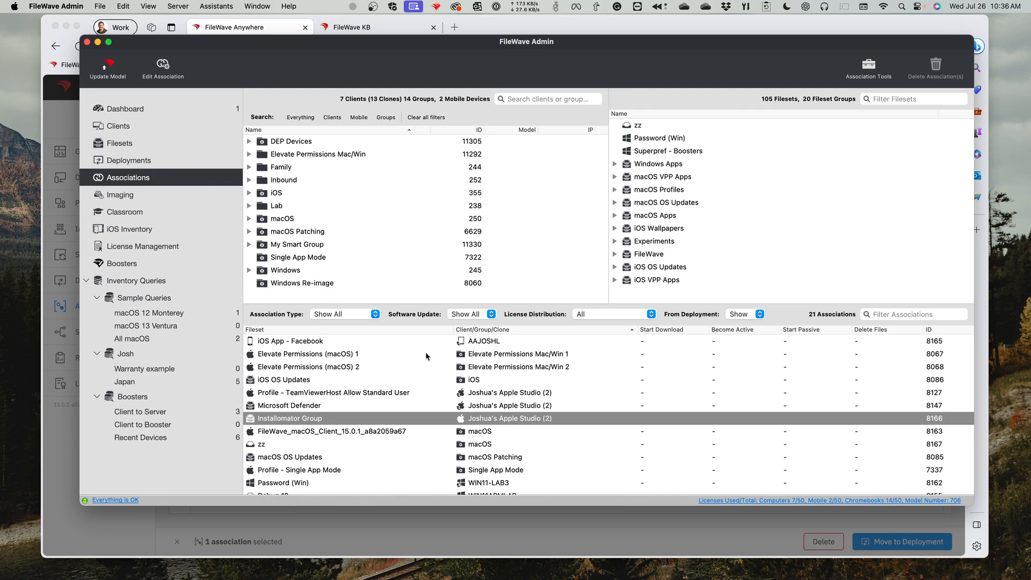
right_click(551, 422)
click(531, 419)
click(305, 516)
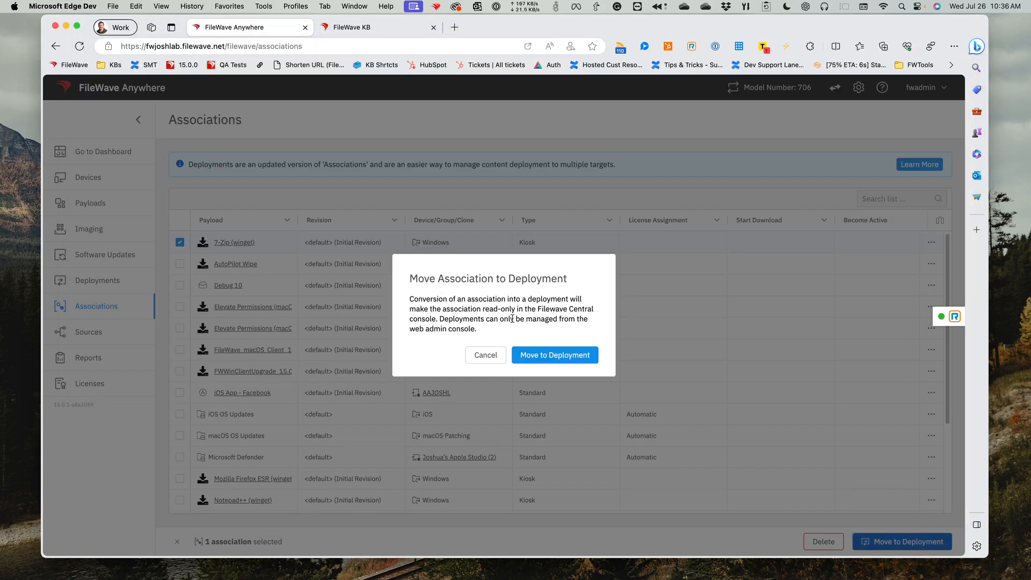
- Highlight the web admin console notice in the confirmation, cancel the move, and deselect the 7-Zip (winget) association
drag(492, 320, 514, 327)
drag(439, 319, 493, 328)
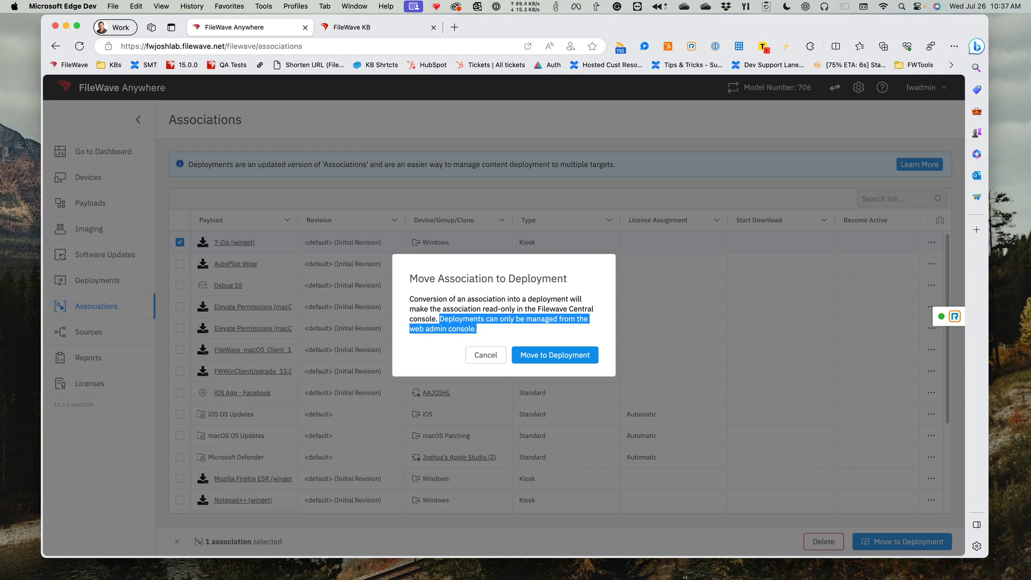
click(469, 353)
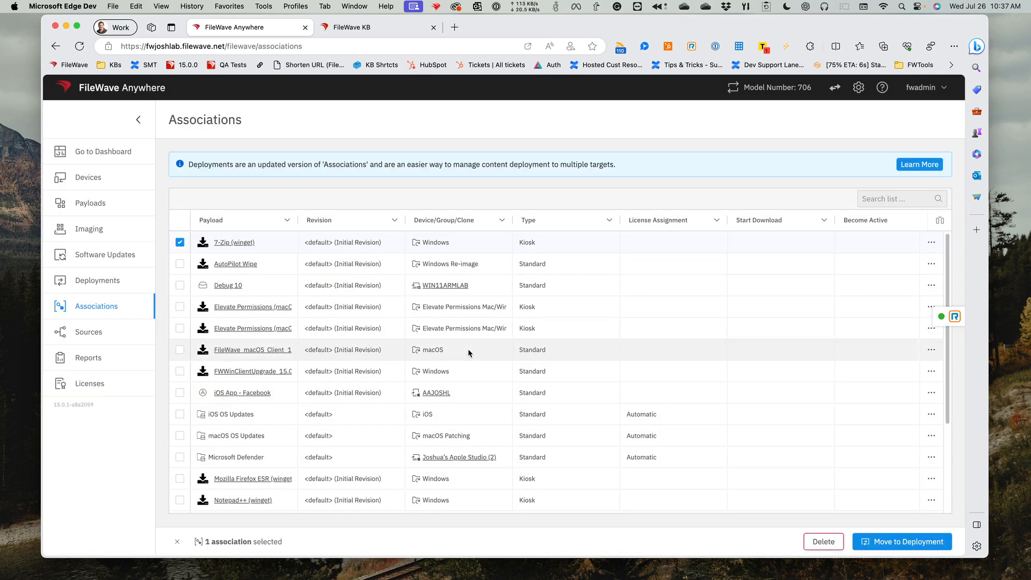
click(180, 242)
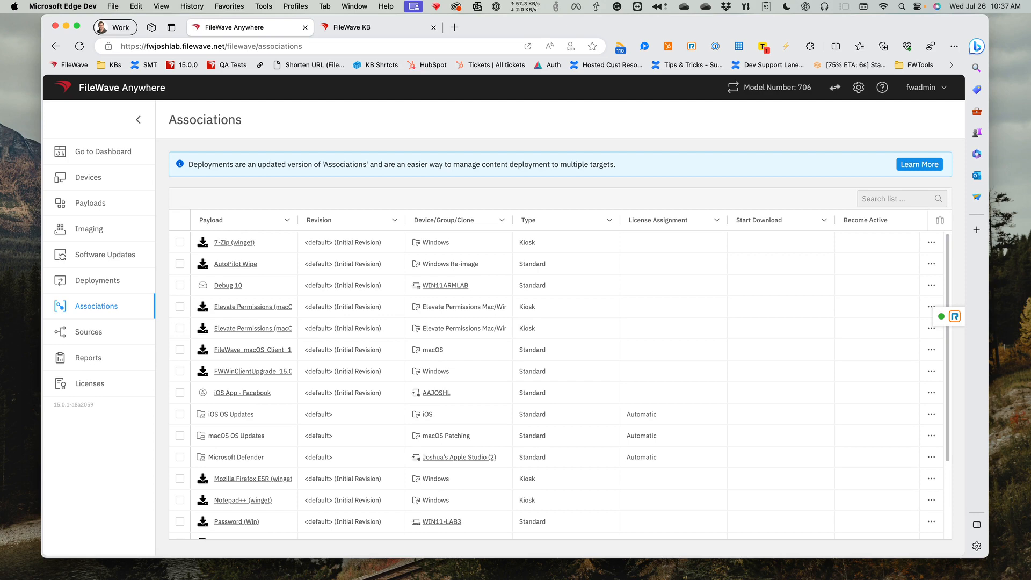
- Open the FileWave Foundry training site in a new browser tab and go to its dashboard
click(454, 28)
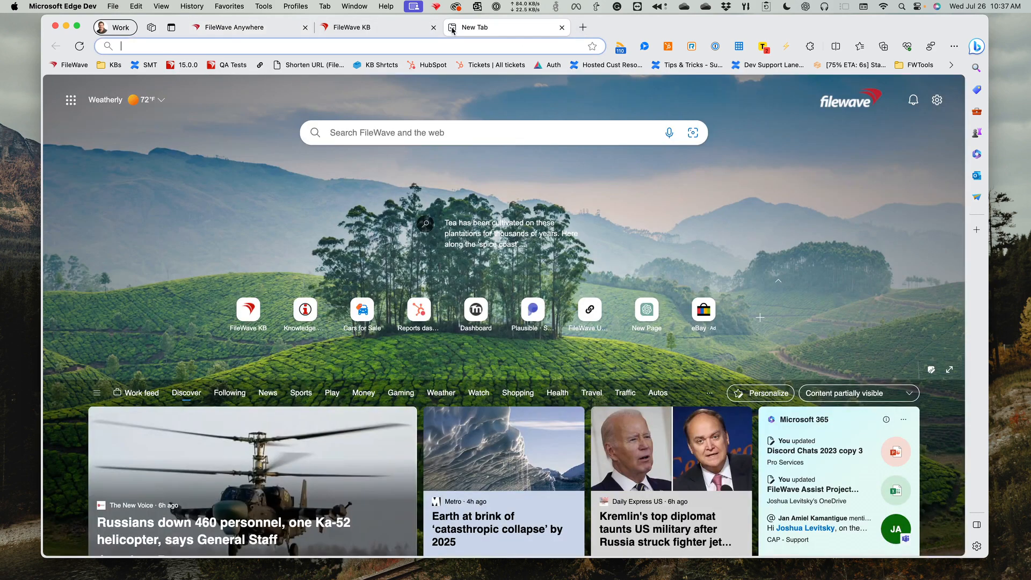
text(foundry.filewave.com)
key(Return)
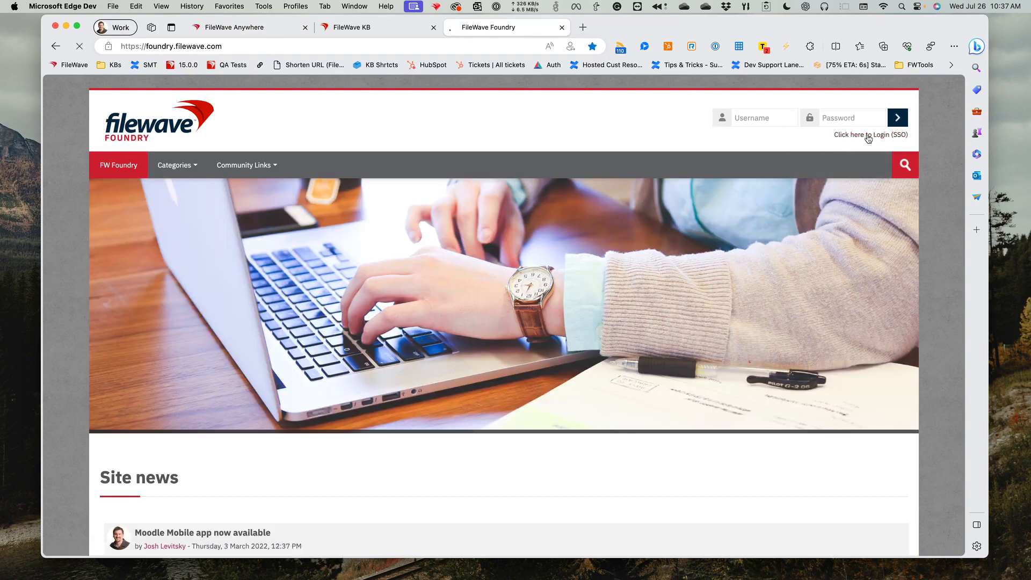
click(870, 134)
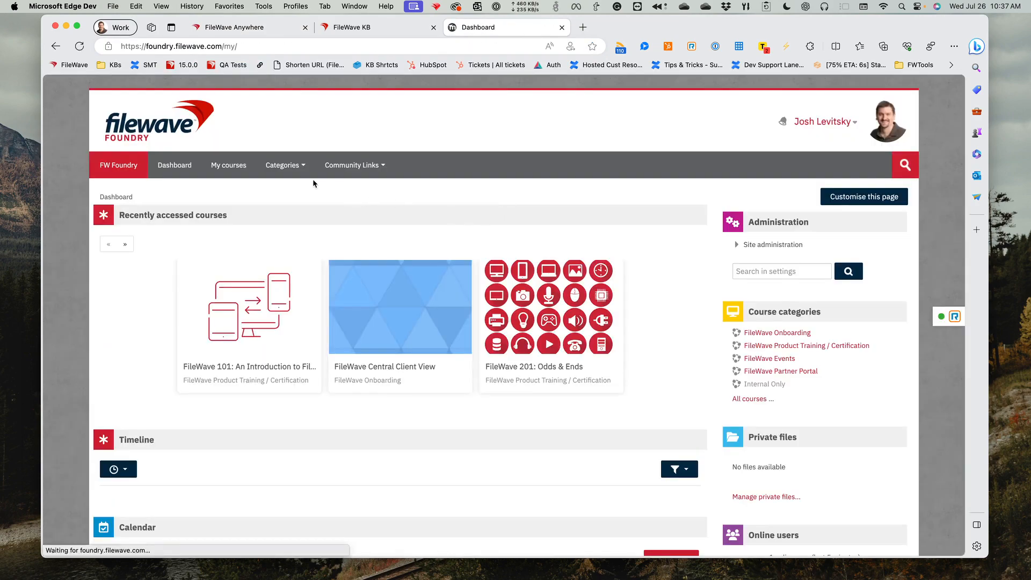
- Open the Associations & Deployments course in the FileWave Onboarding category and look through its sections
click(288, 176)
click(293, 188)
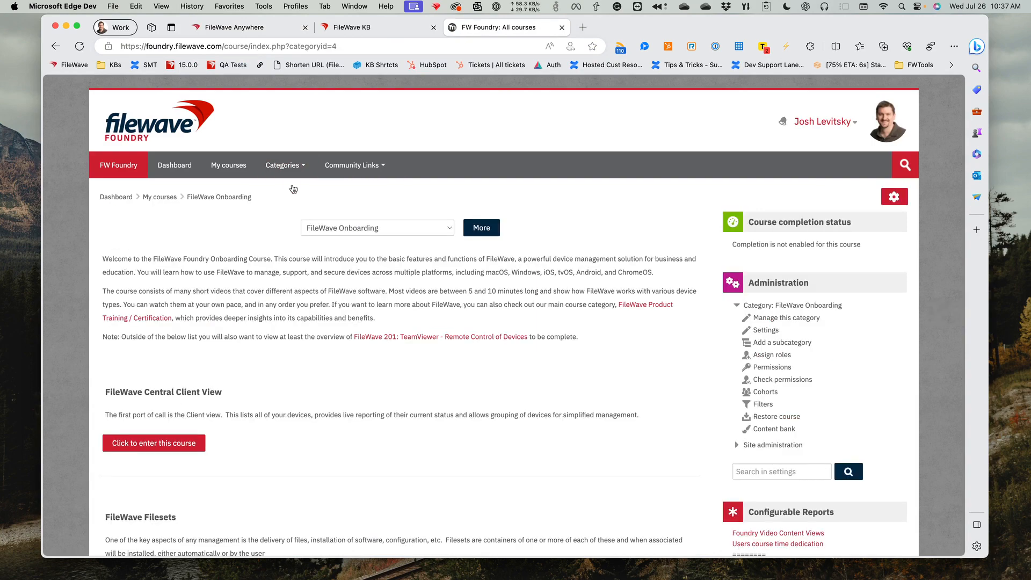
scroll(339, 305, down, 5)
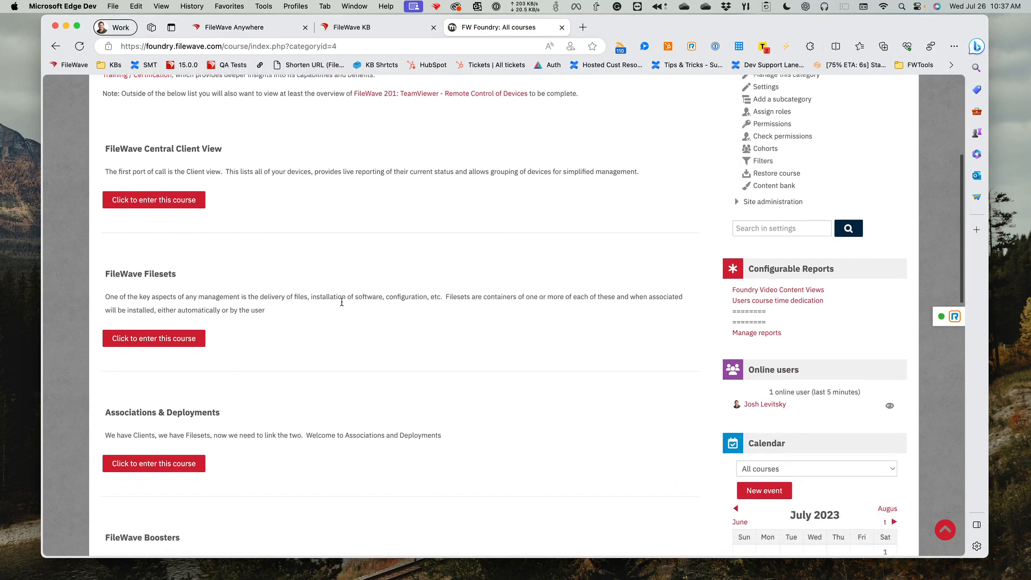
click(160, 455)
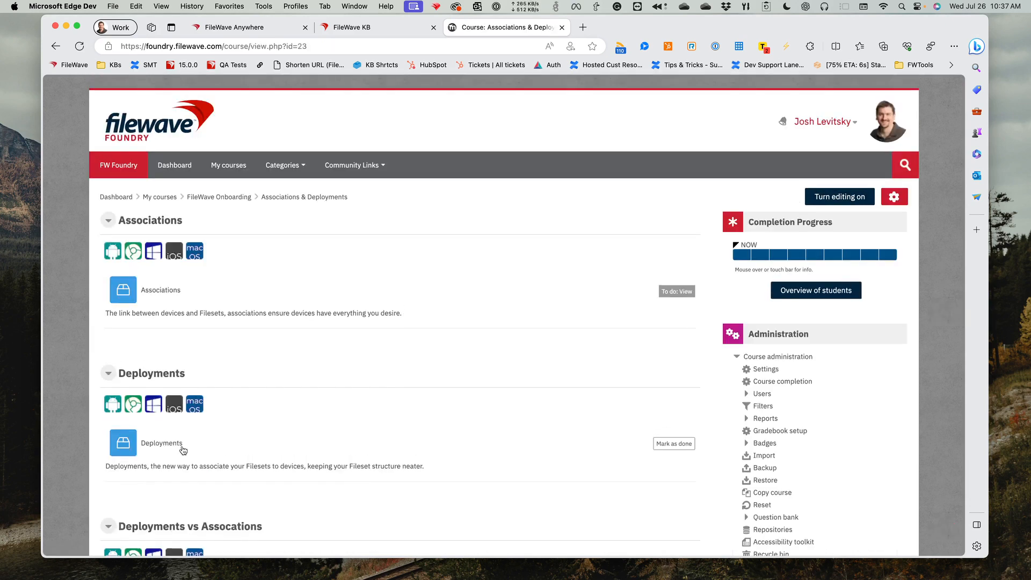
scroll(254, 435, down, 2)
scroll(256, 424, down, 2)
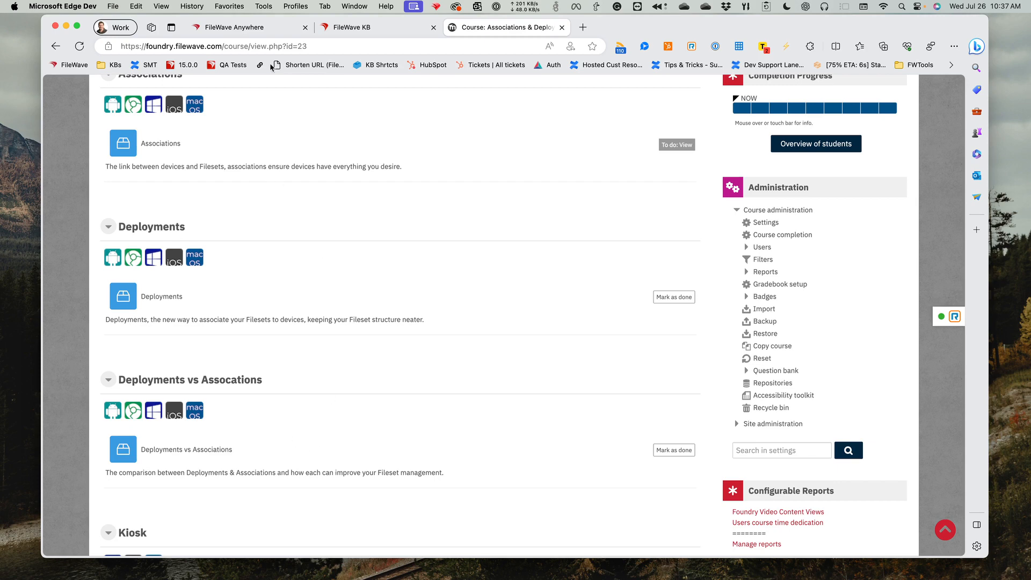
- Select the course page's web address, switch to another app, and return to the FileWave Anywhere associations
click(268, 47)
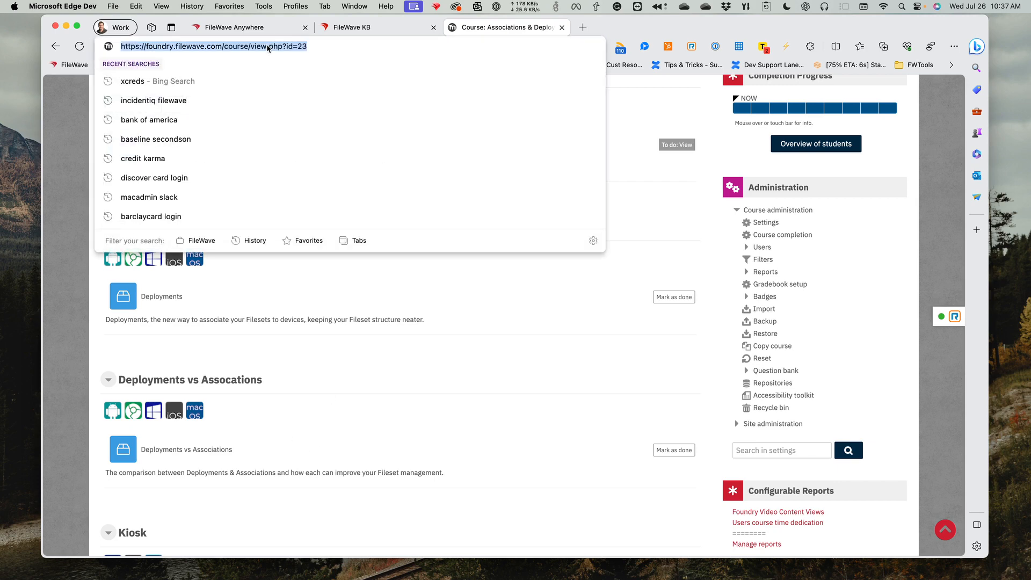
key(super+Tab)
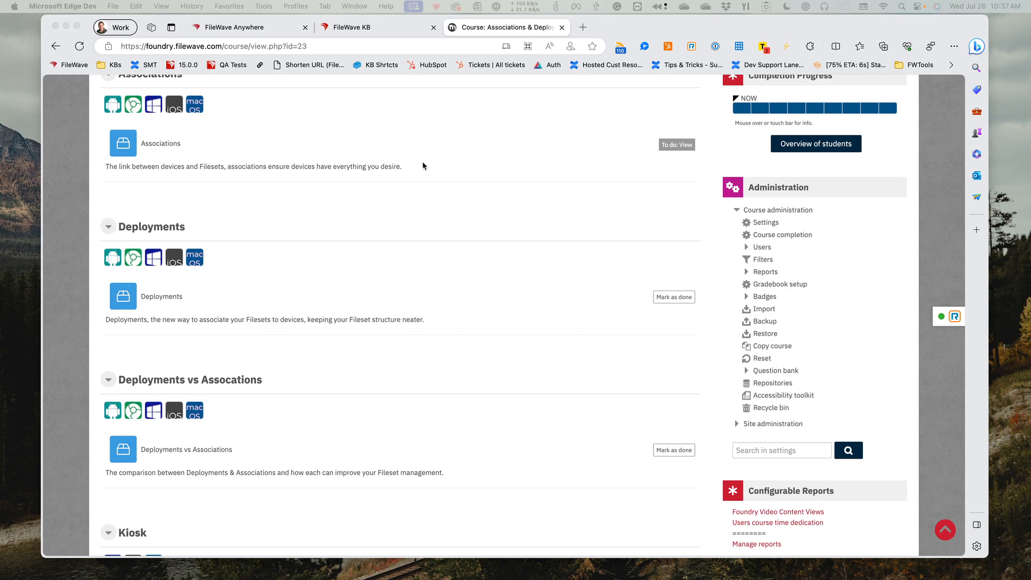
click(245, 29)
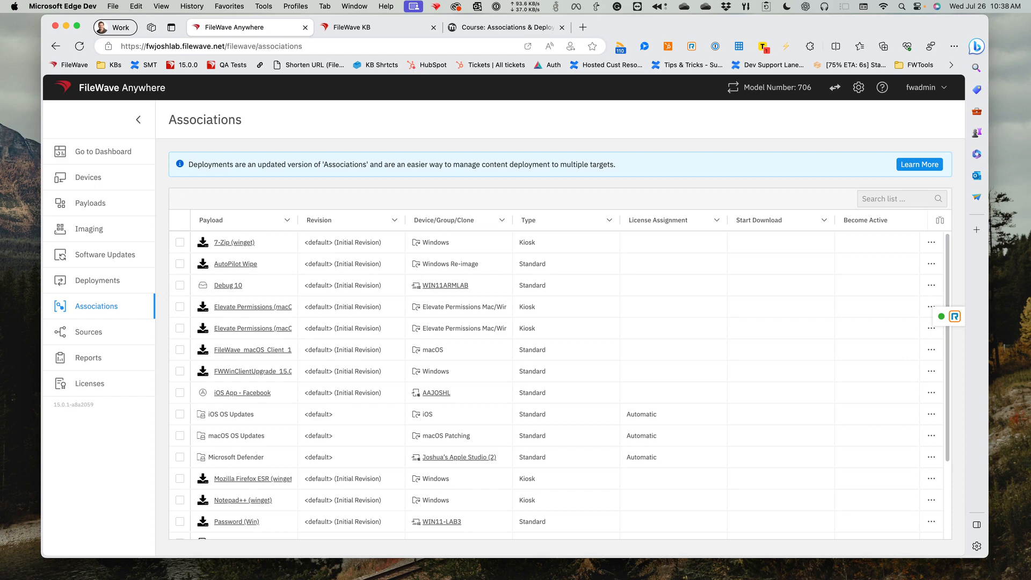
- Switch to FileWave Admin, filter the filesets by bbed, and expand the macOS client group
key(super+Tab)
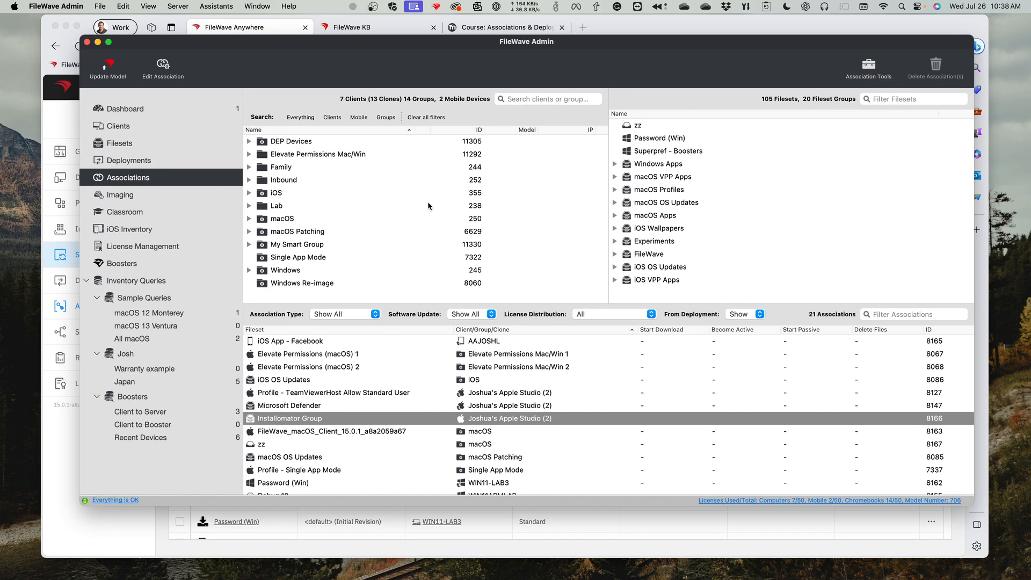
click(911, 100)
text(bbed)
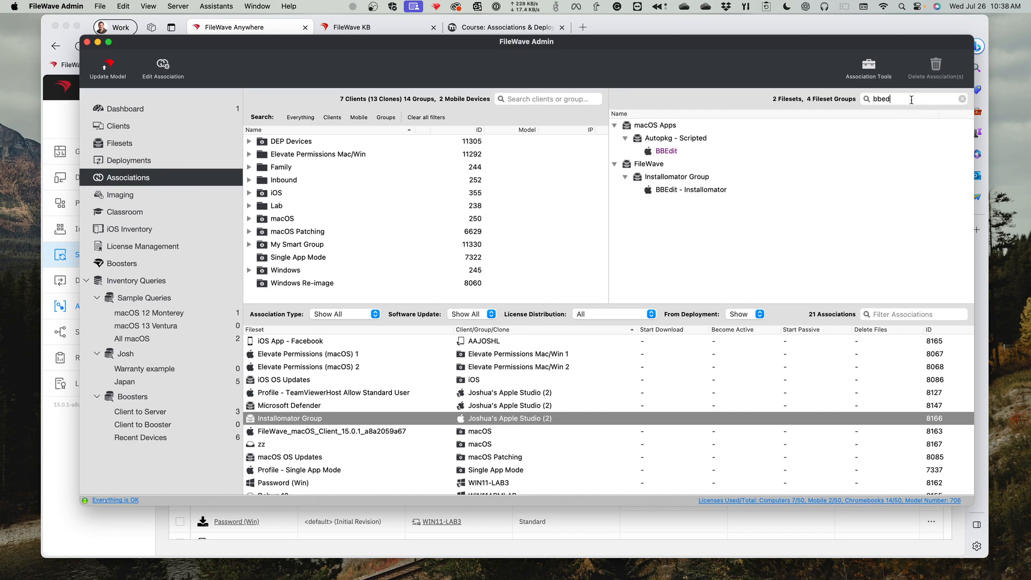
click(249, 218)
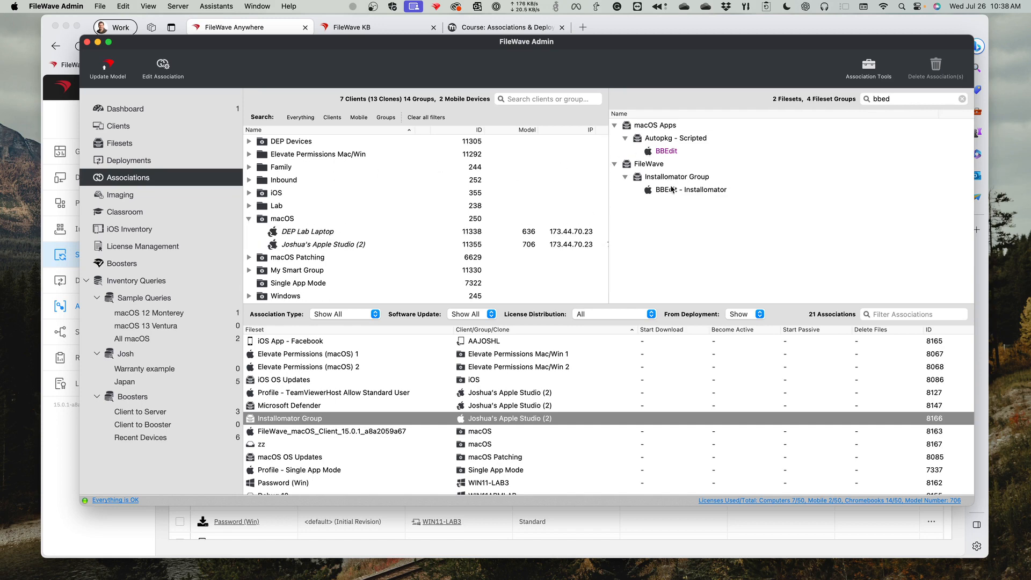
- Start a new association for the BBEdit fileset in Autopkg - Scripted and choose DEP Lab Laptop in the macOS group as its target
click(668, 152)
right_click(668, 154)
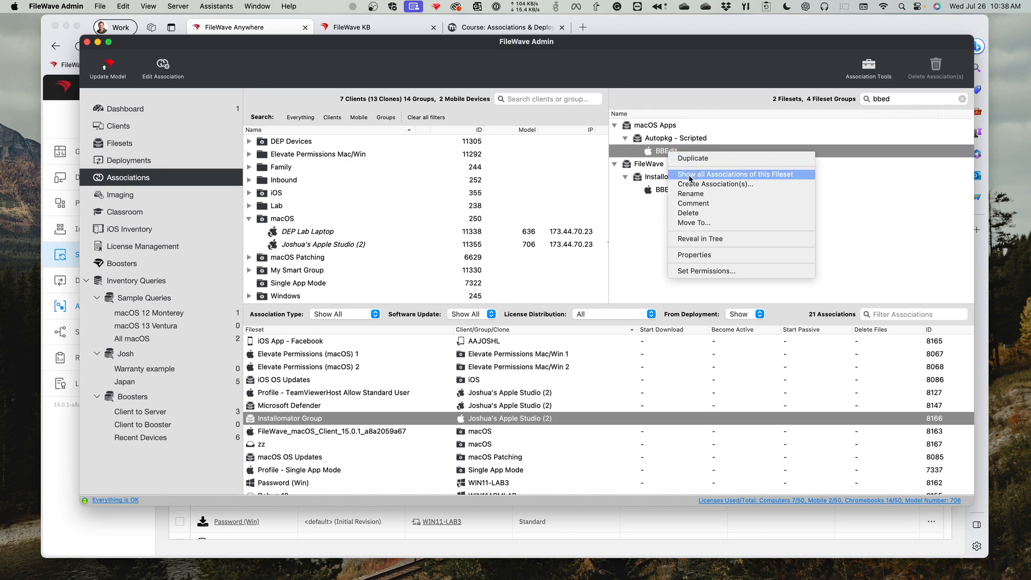
click(717, 185)
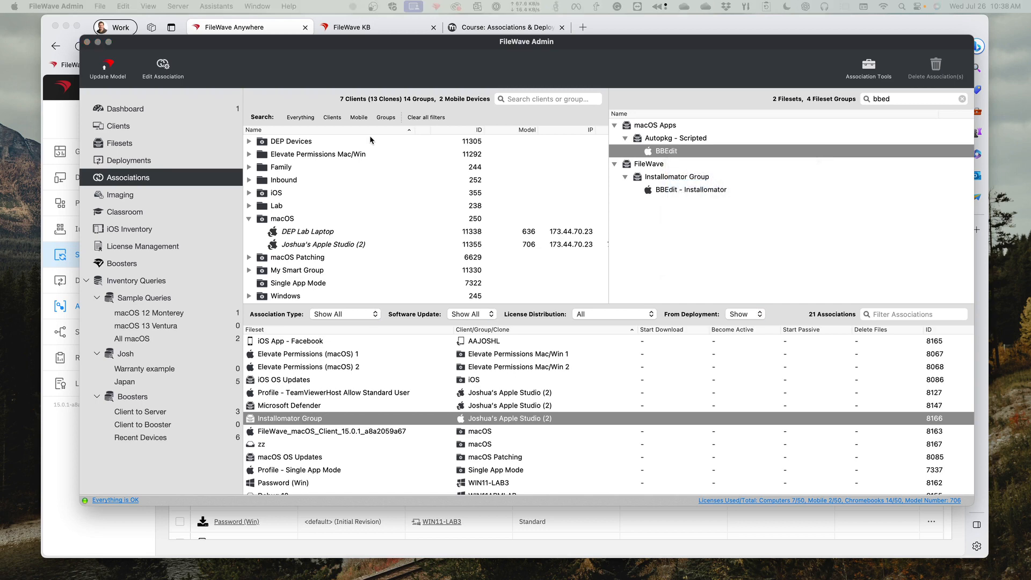
drag(399, 198, 556, 185)
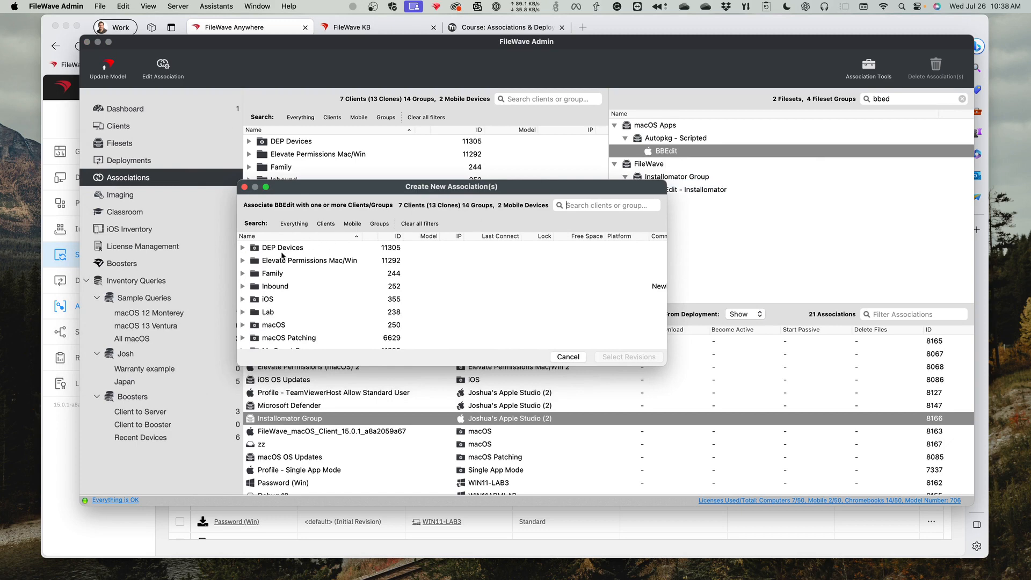
click(243, 325)
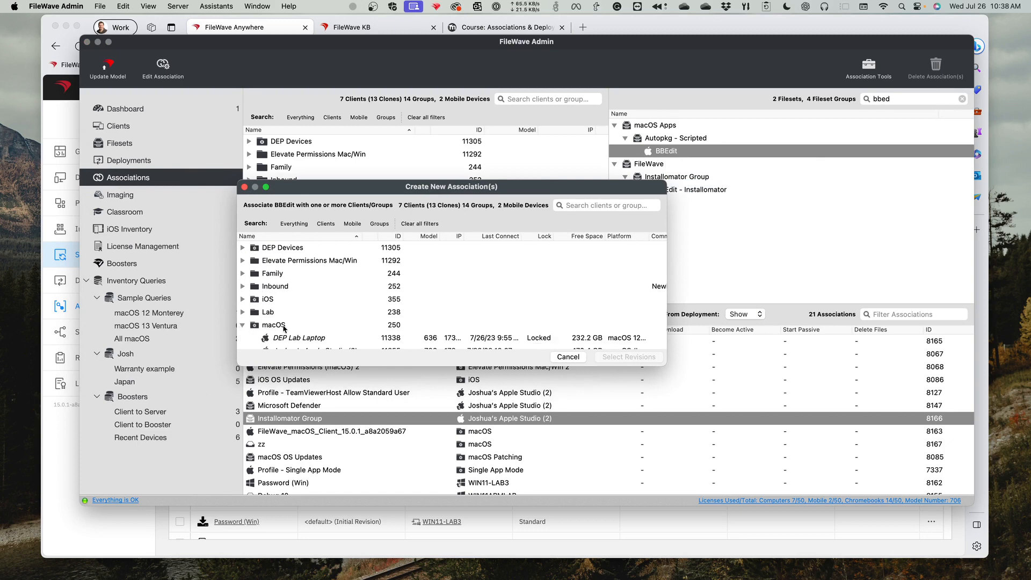
click(301, 339)
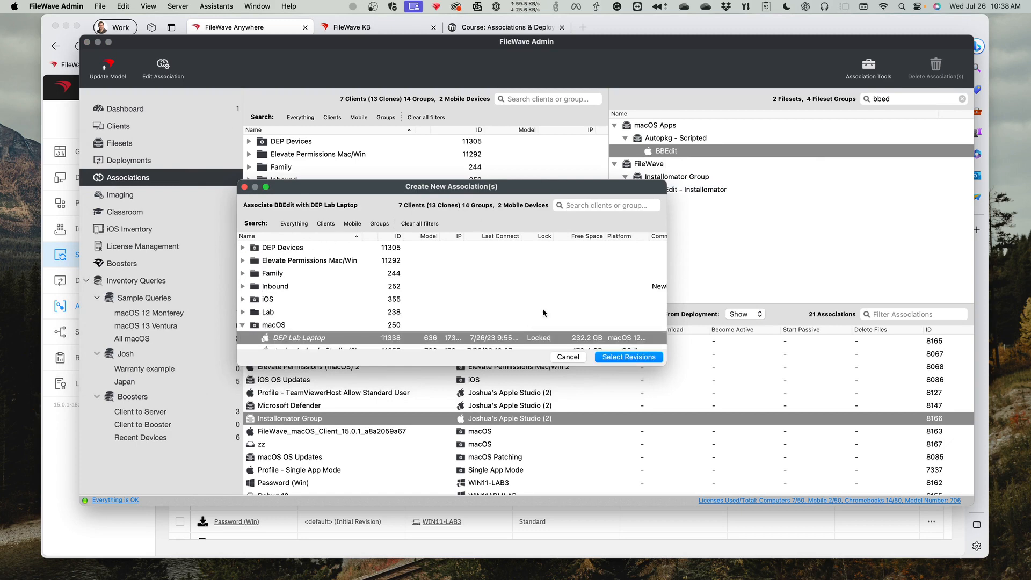
- Select revision 14.6 for the BBEdit fileset and cancel the association without creating it
click(621, 357)
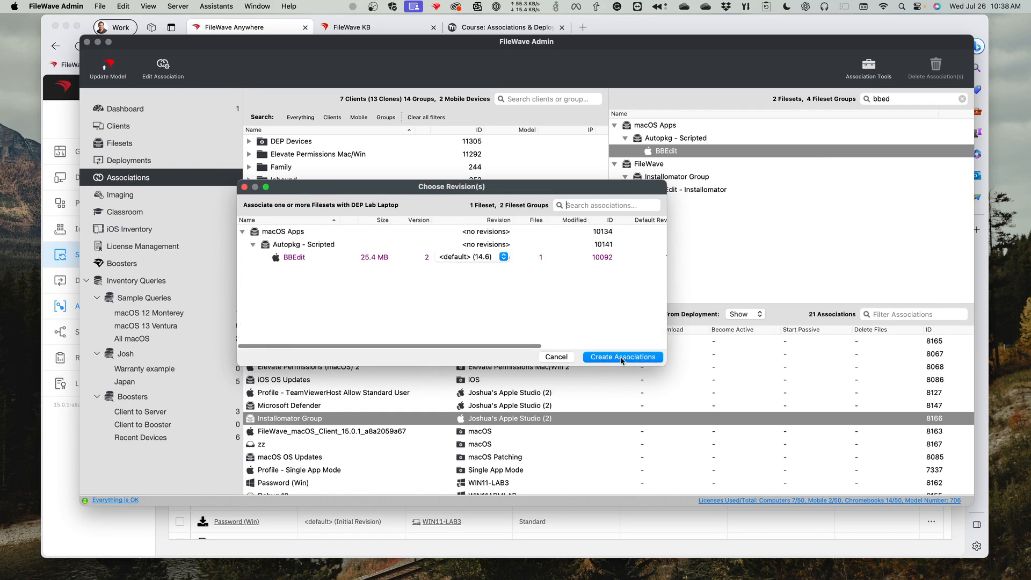
click(465, 257)
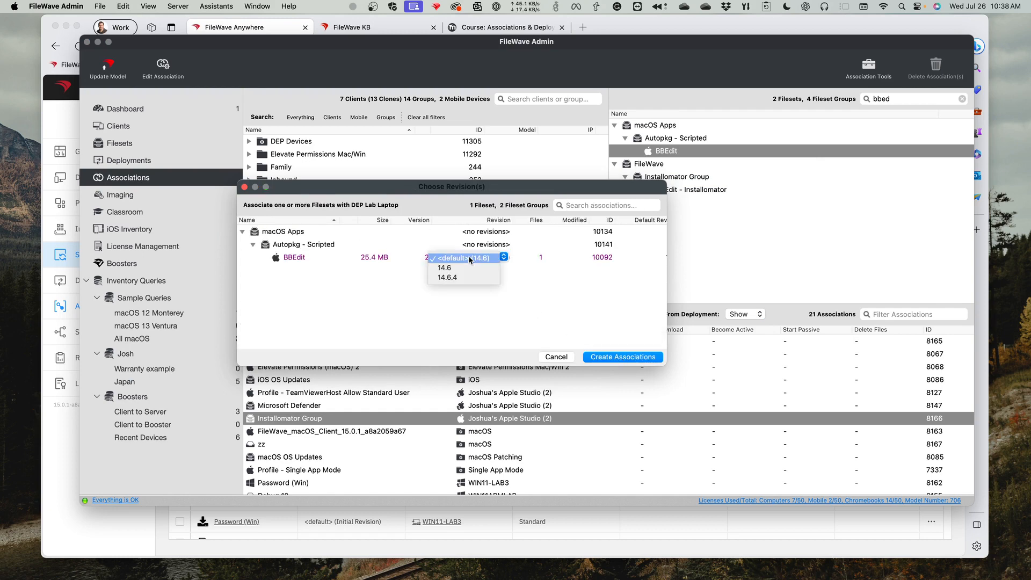
click(462, 266)
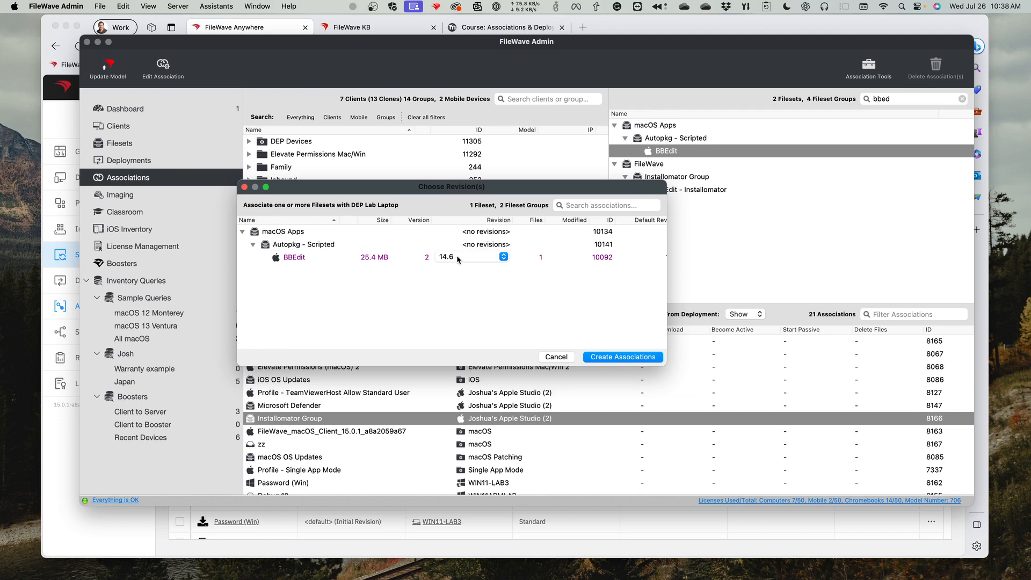
click(555, 357)
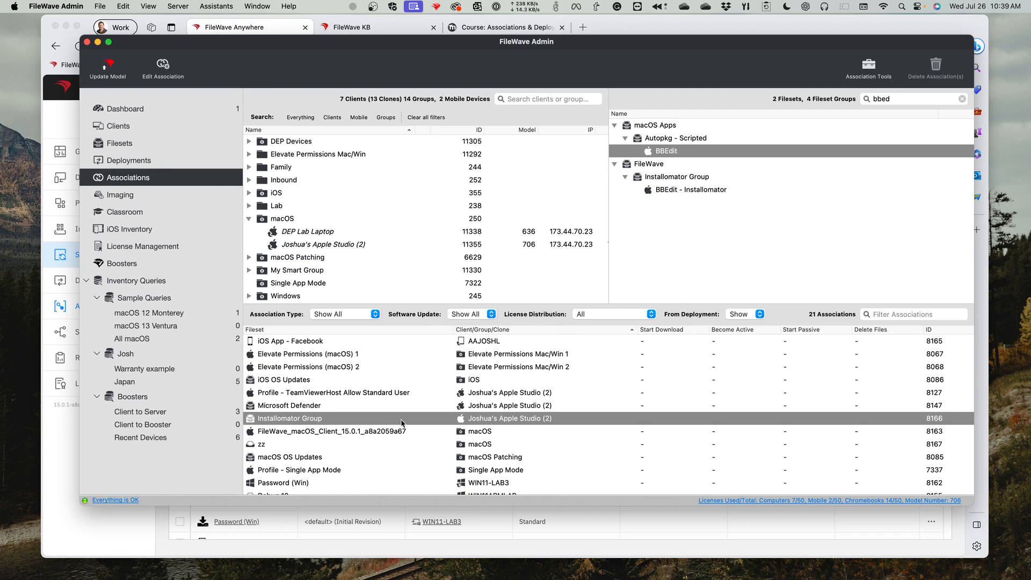
- Open the Microsoft Defender association, review its timing and options, and close it without saving
click(378, 410)
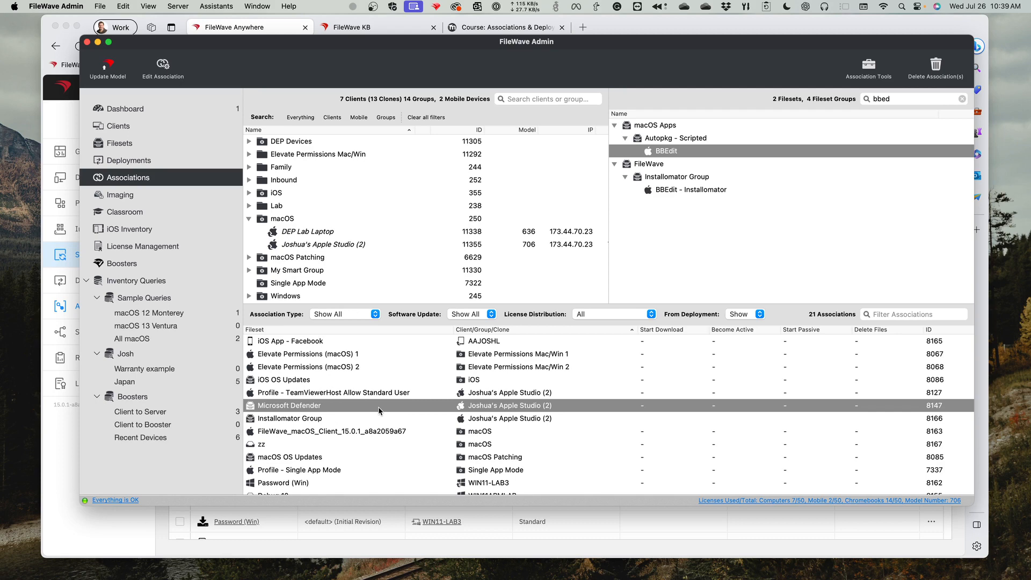
double_click(378, 407)
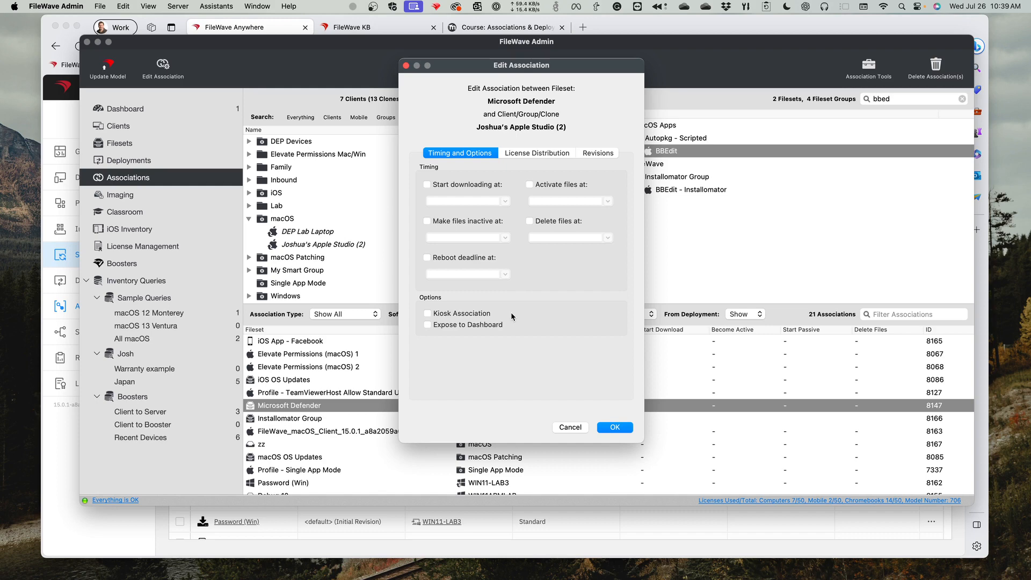
click(572, 428)
click(571, 427)
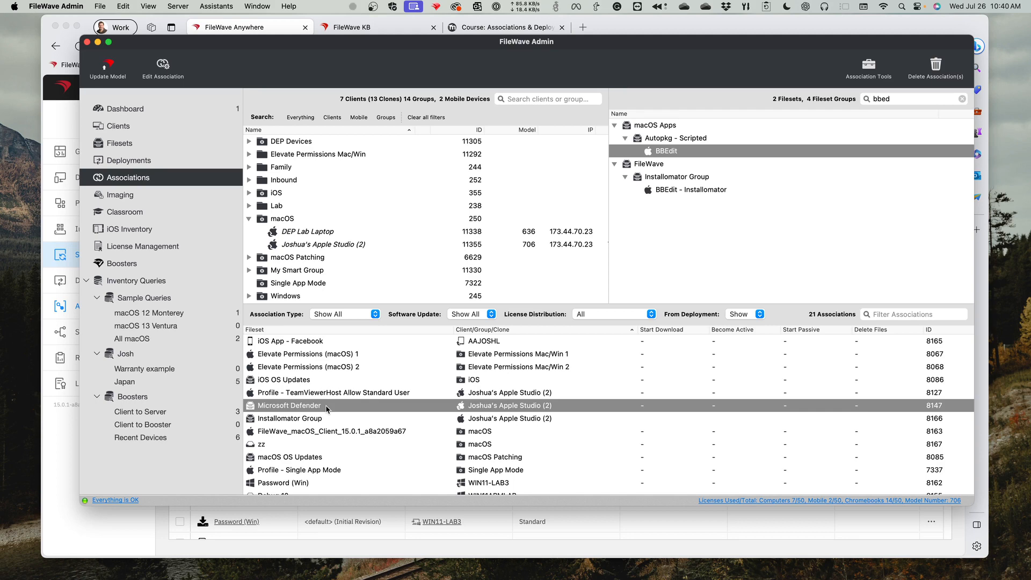
- Switch to FileWave Anywhere in Microsoft Edge and open the summary of the All macOS Devices deployment
click(61, 460)
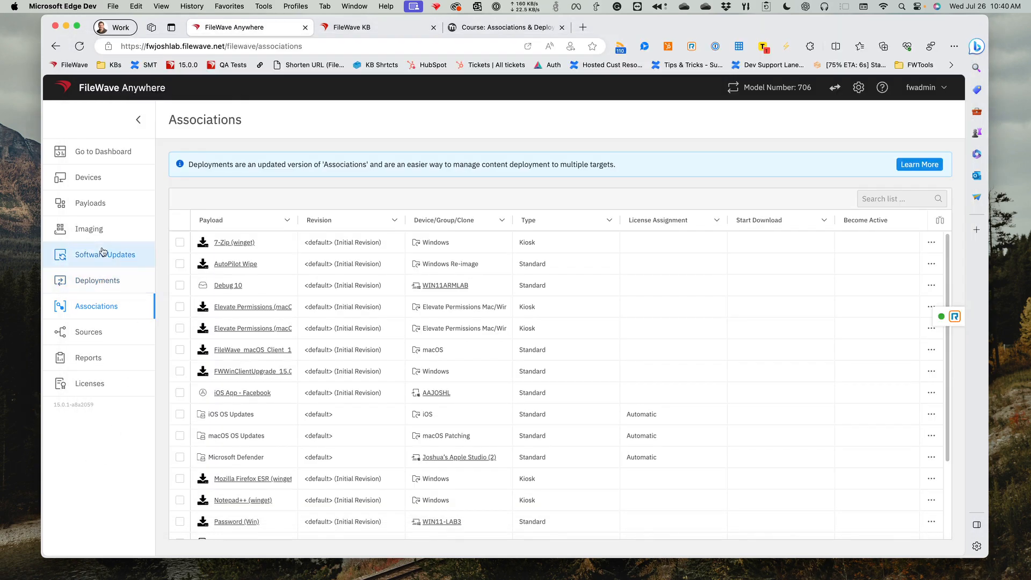
click(96, 280)
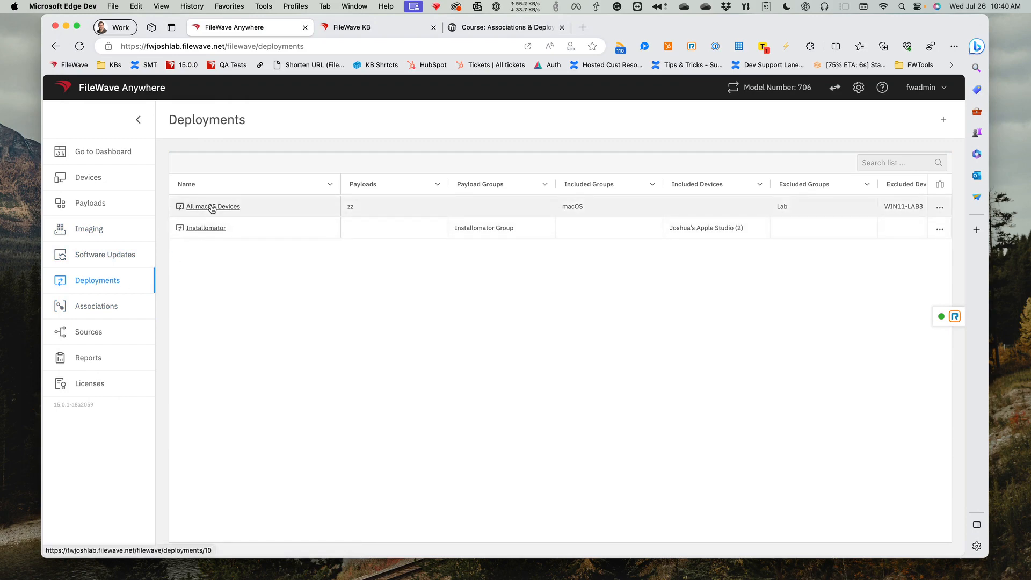
click(212, 207)
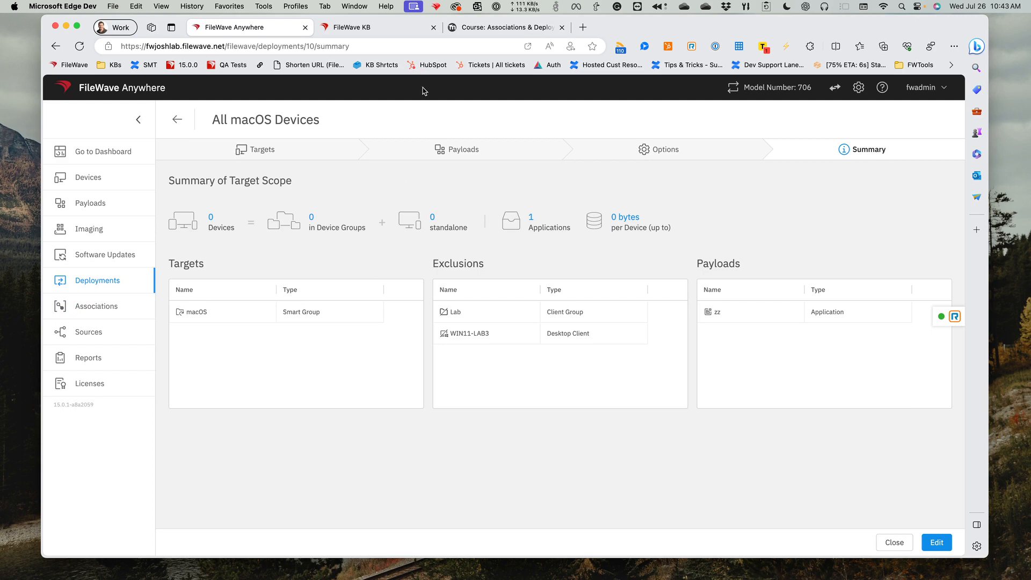
- On the Foundry site, open the FileWave 101 course in FileWave Product Training / Certification and look through its modules
click(475, 30)
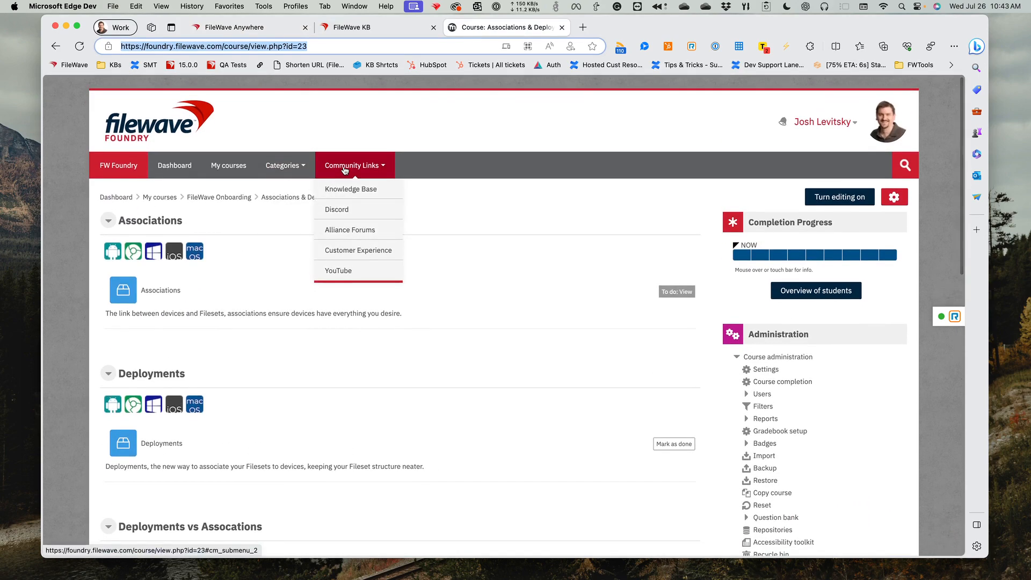
mouse_move(295, 167)
click(308, 210)
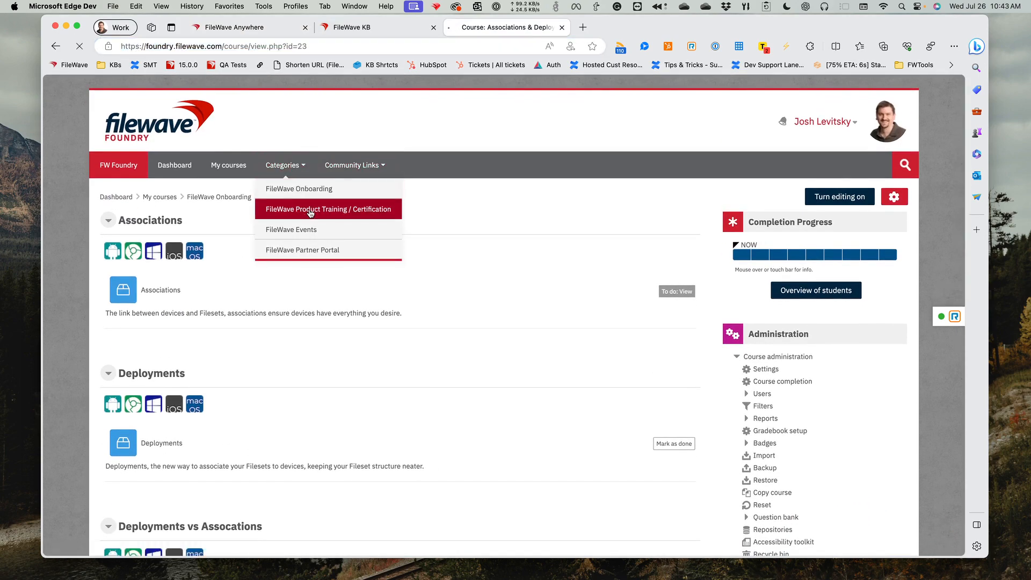
scroll(333, 268, down, 3)
click(360, 338)
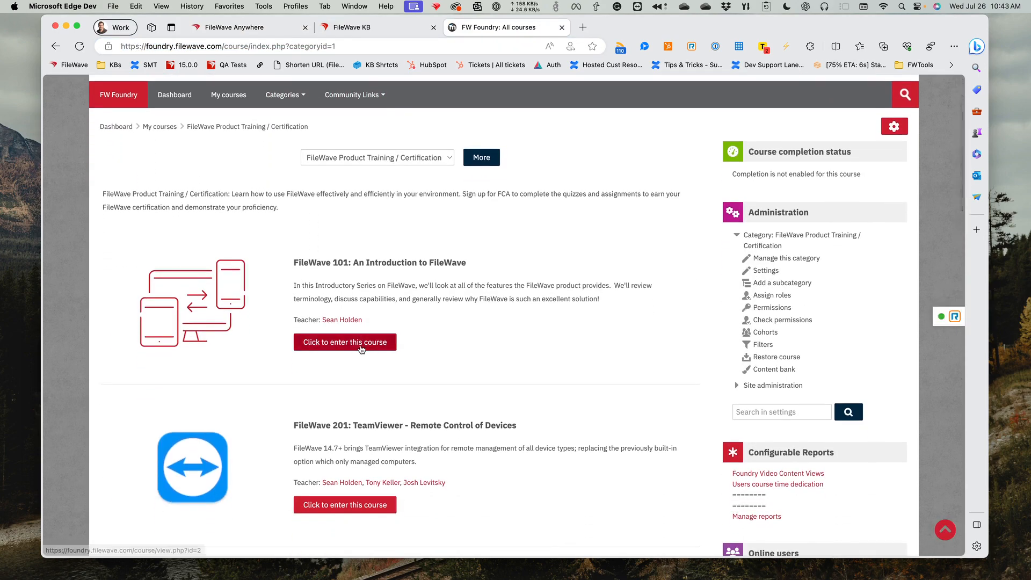
scroll(358, 348, down, 10)
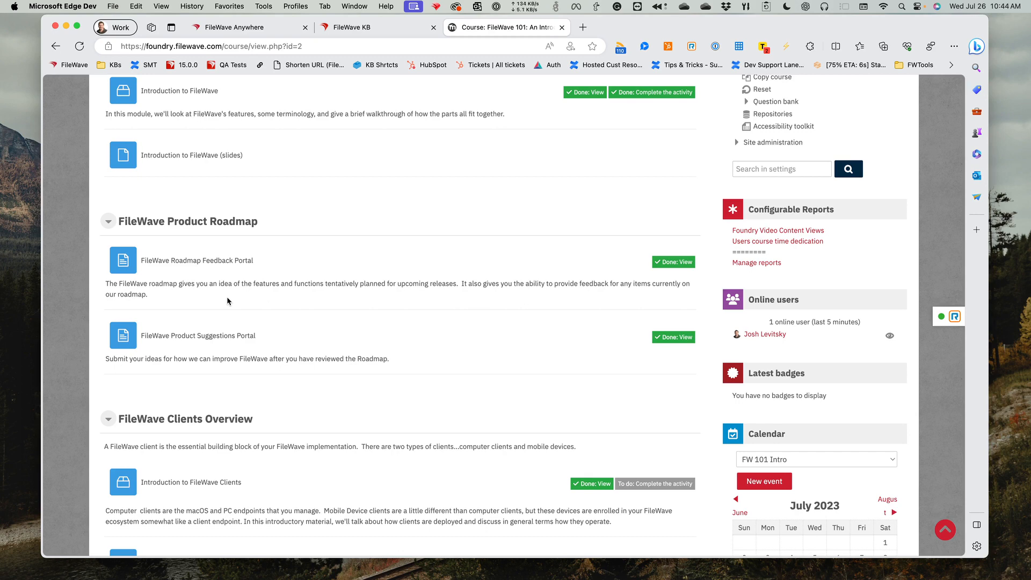
- Show the associations in FileWave Anywhere, and switch to FileWave Admin to view its deployments
click(252, 28)
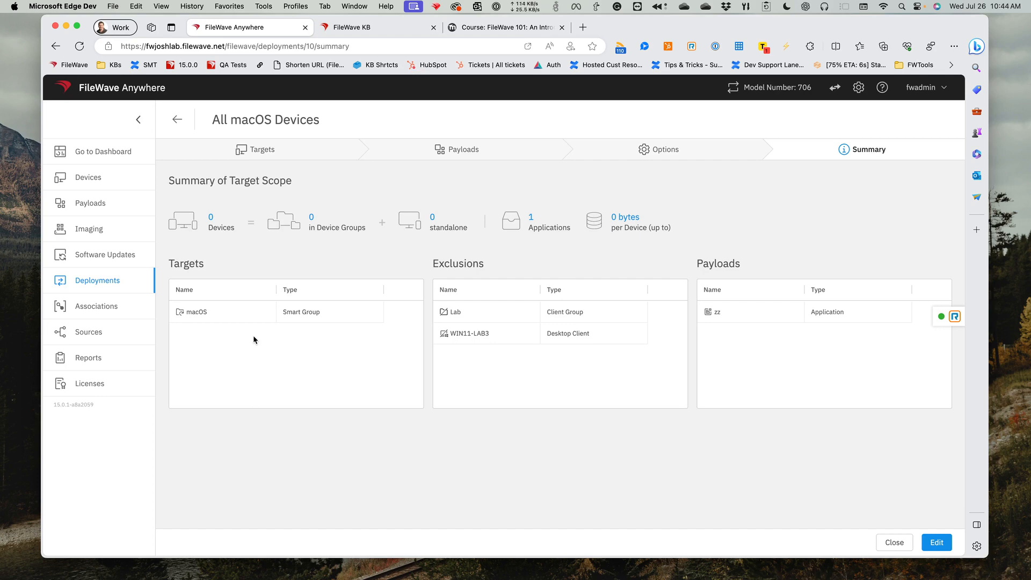
click(118, 311)
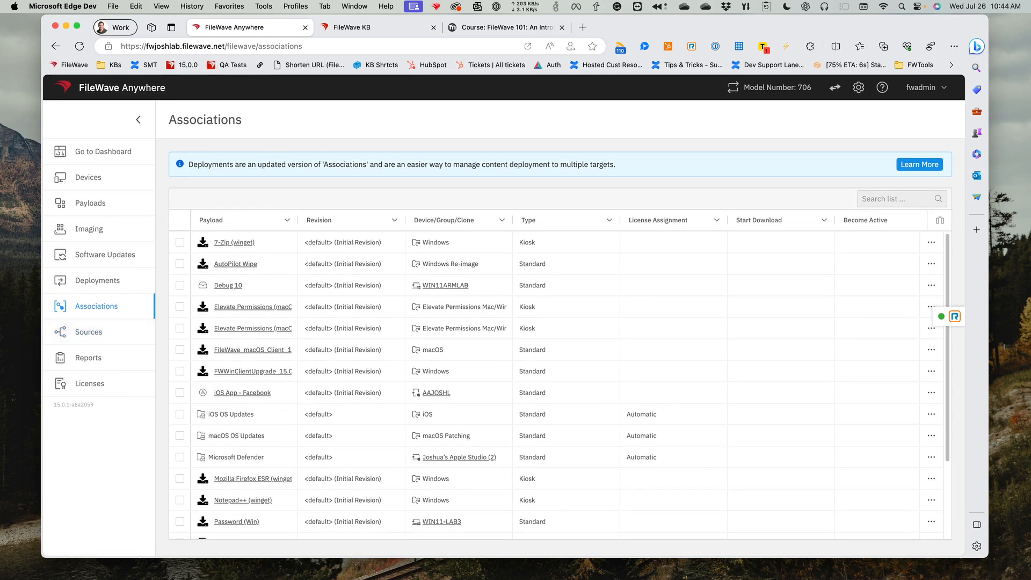
key(super+Tab)
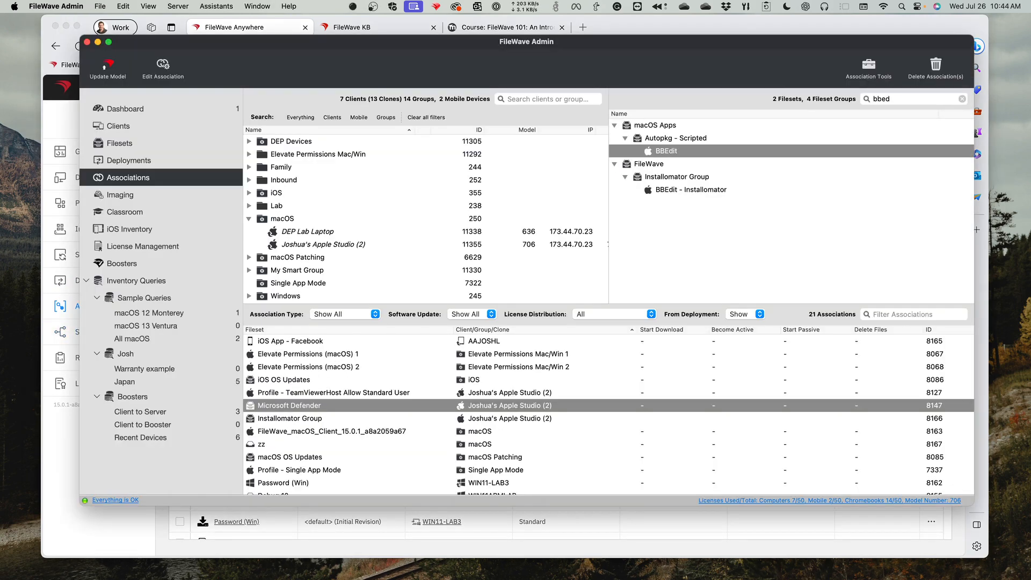
click(156, 161)
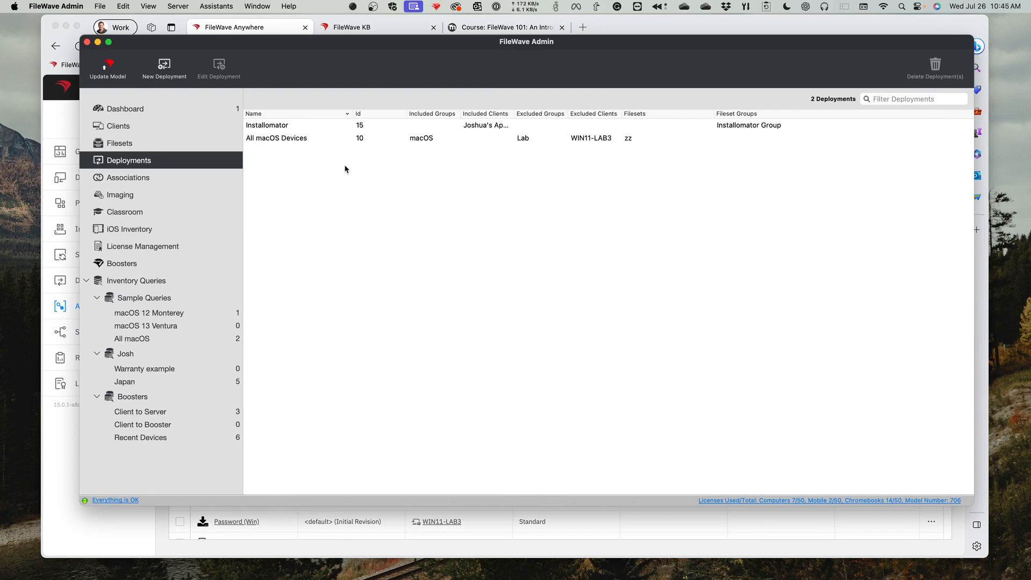
- Open the Installomator deployment for editing and move its window so the whole dialog fits on screen
click(294, 128)
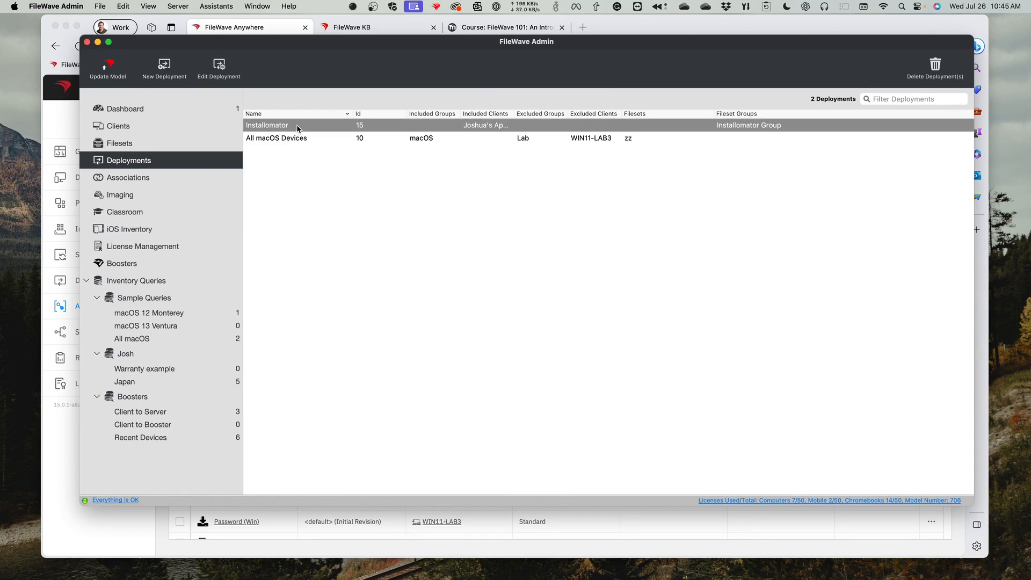
double_click(296, 128)
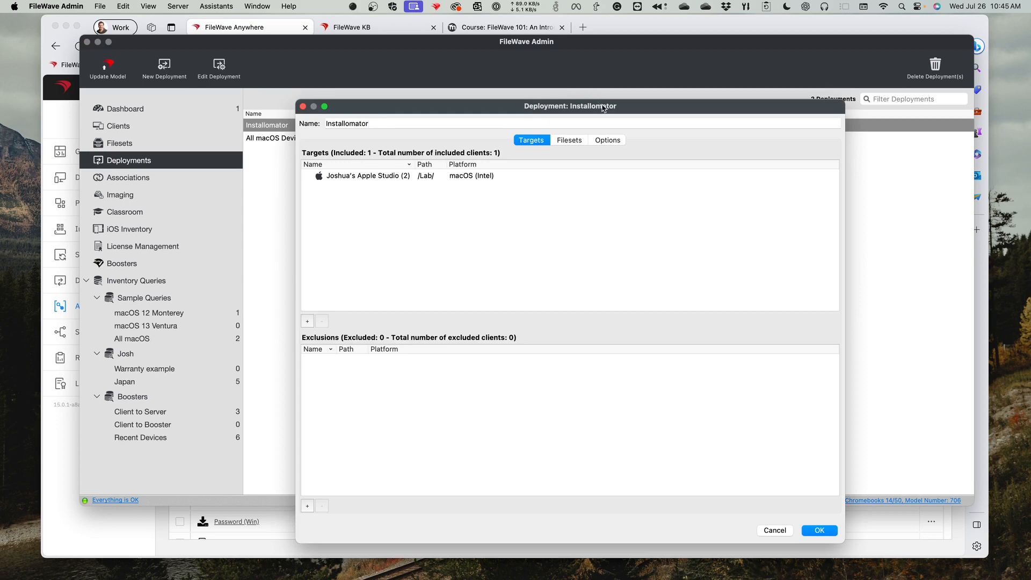
drag(597, 104, 574, 50)
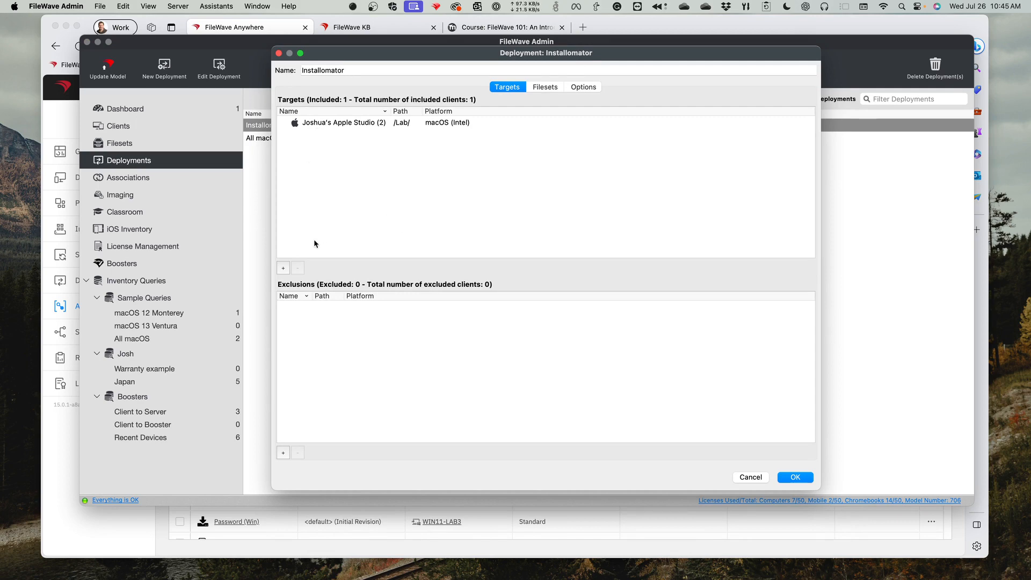
- Add the Family group to the Installomator deployment's targets and remove it again
click(284, 268)
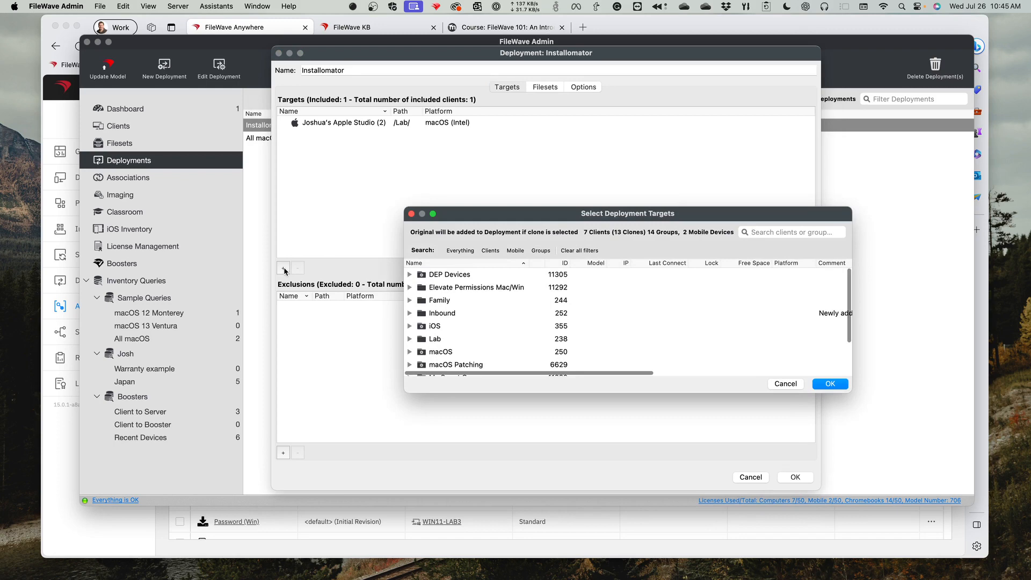
click(432, 301)
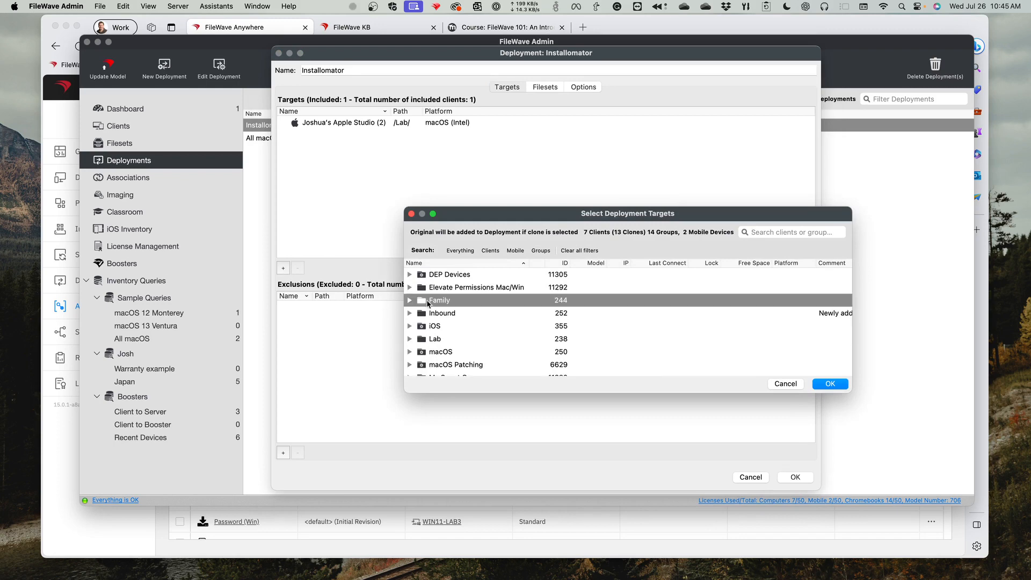
click(822, 383)
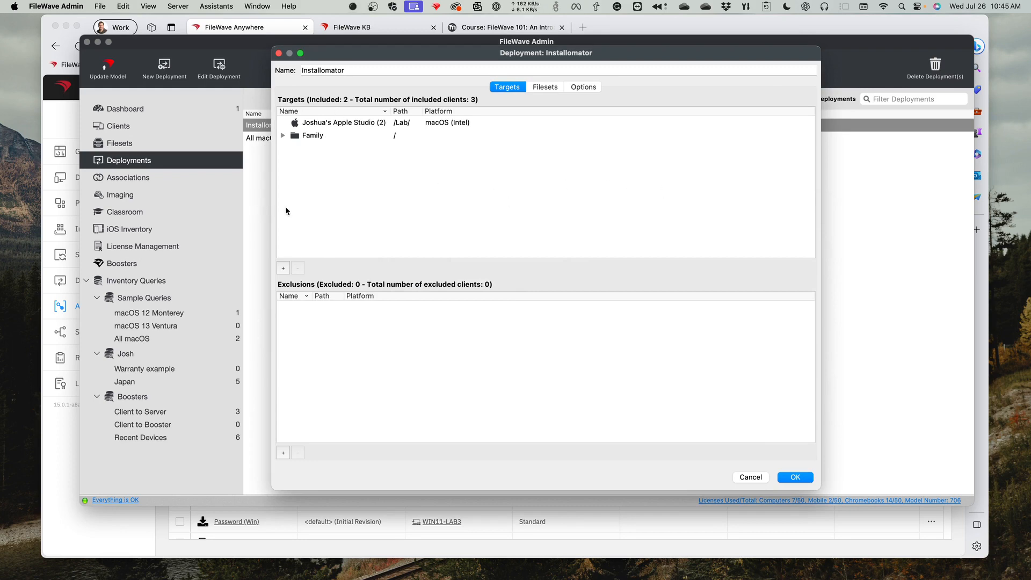
click(342, 137)
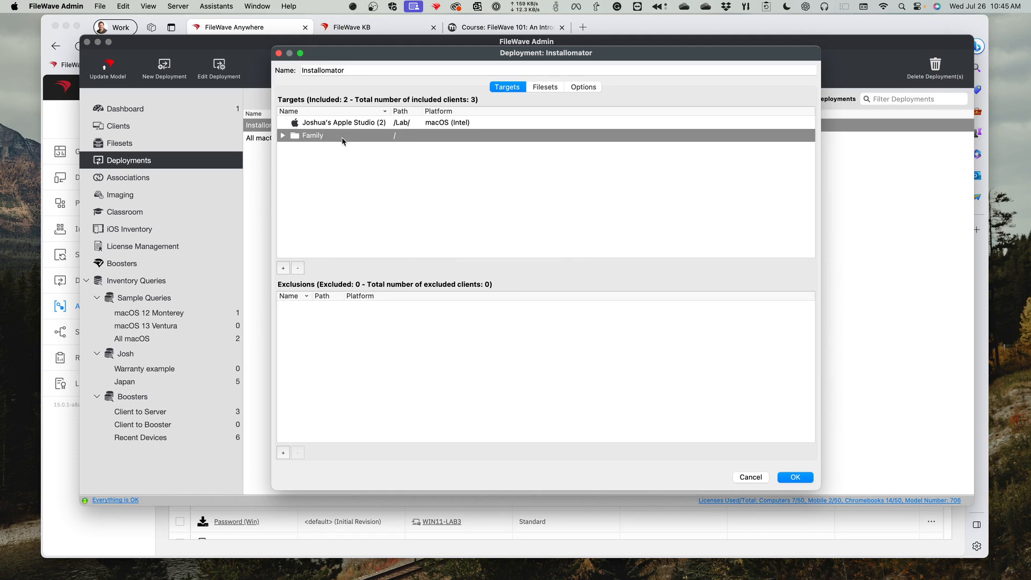
click(299, 269)
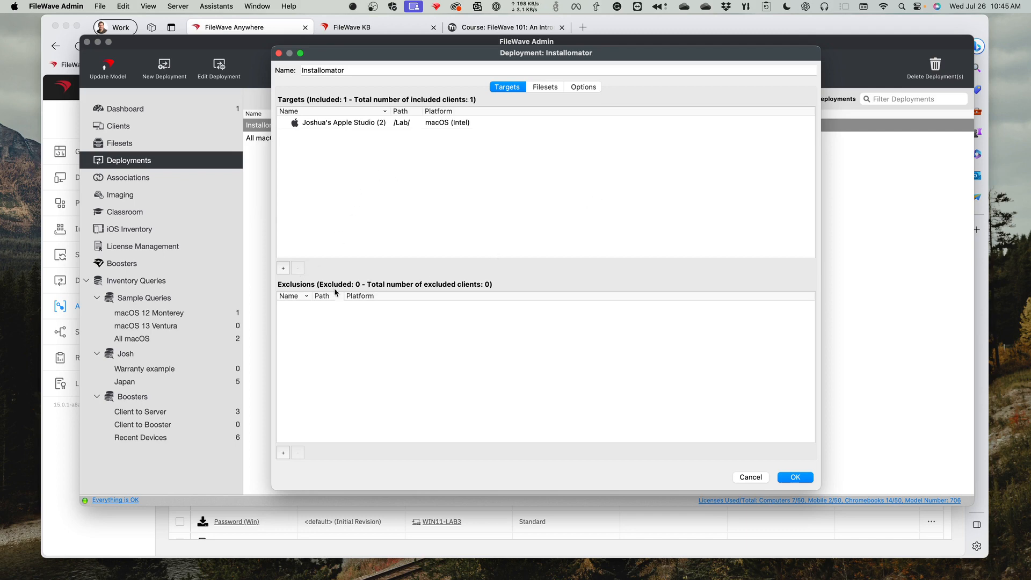
- Add the Inbound group to the Installomator deployment's exclusions
click(283, 452)
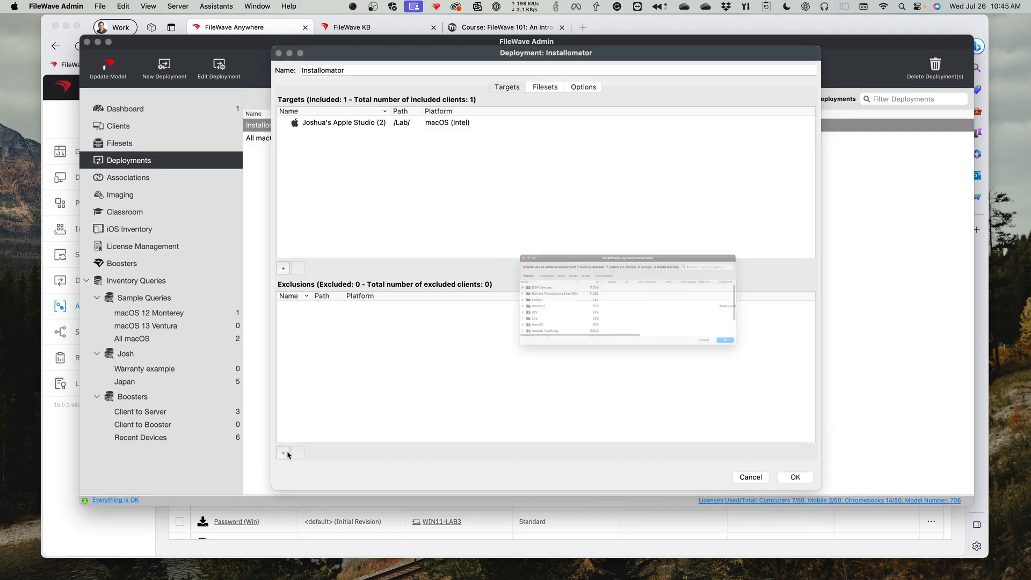
click(436, 316)
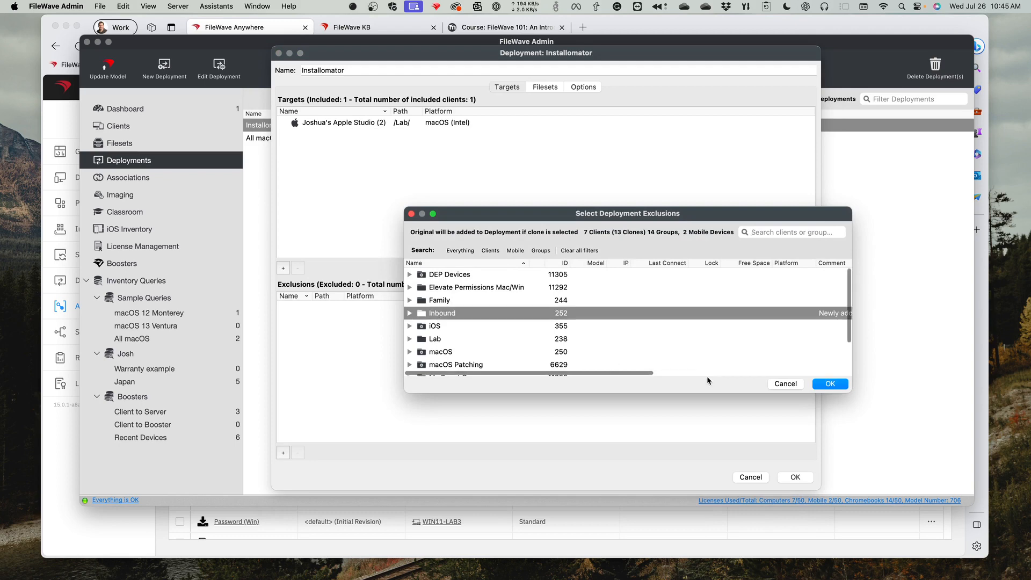
click(830, 384)
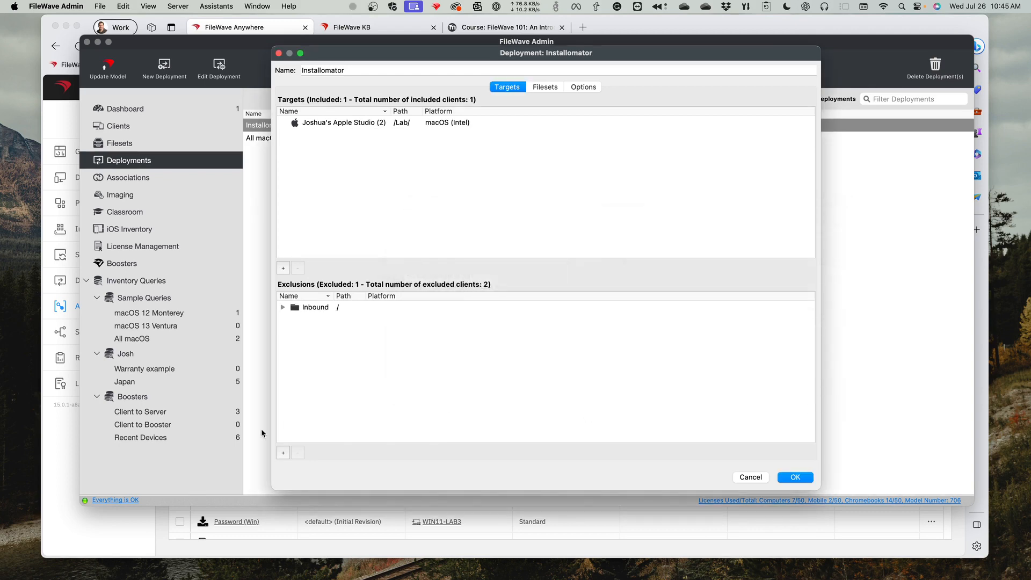
- Add the first Windows client in the Family group to the Installomator deployment's exclusions
click(283, 453)
click(410, 300)
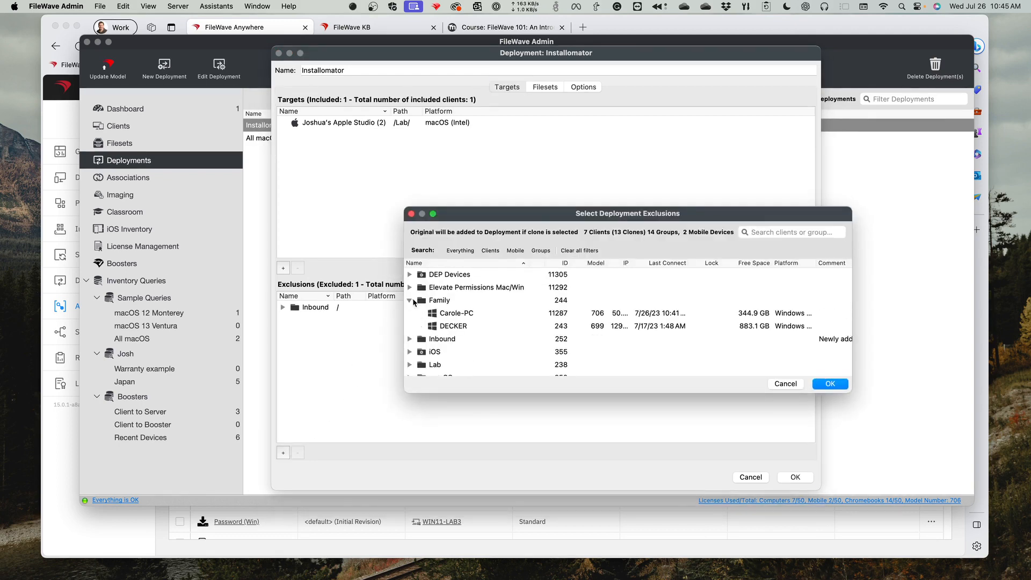
click(447, 318)
click(830, 384)
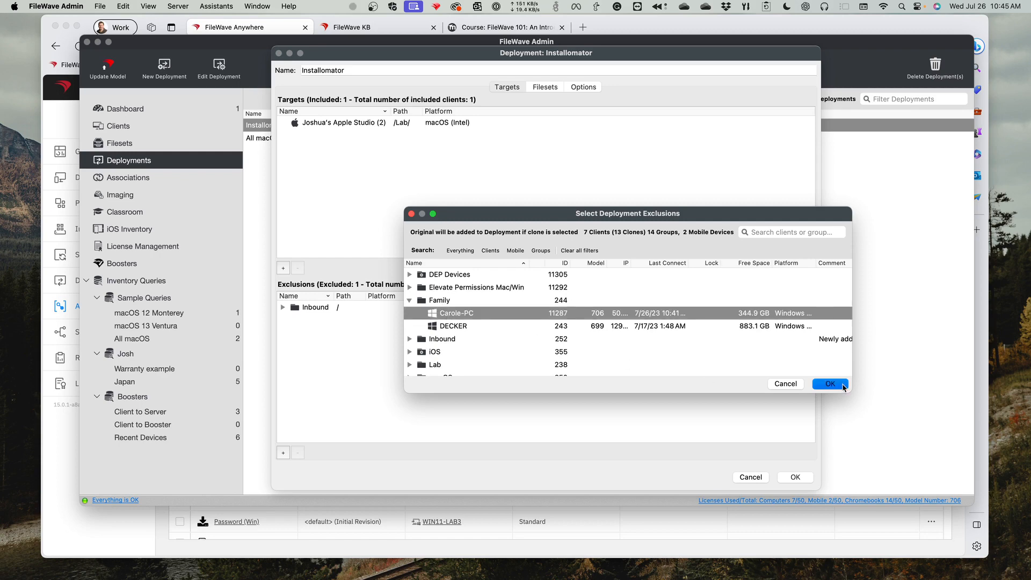
- Remove the Inbound group and the Windows client from the Installomator deployment's exclusions
click(344, 308)
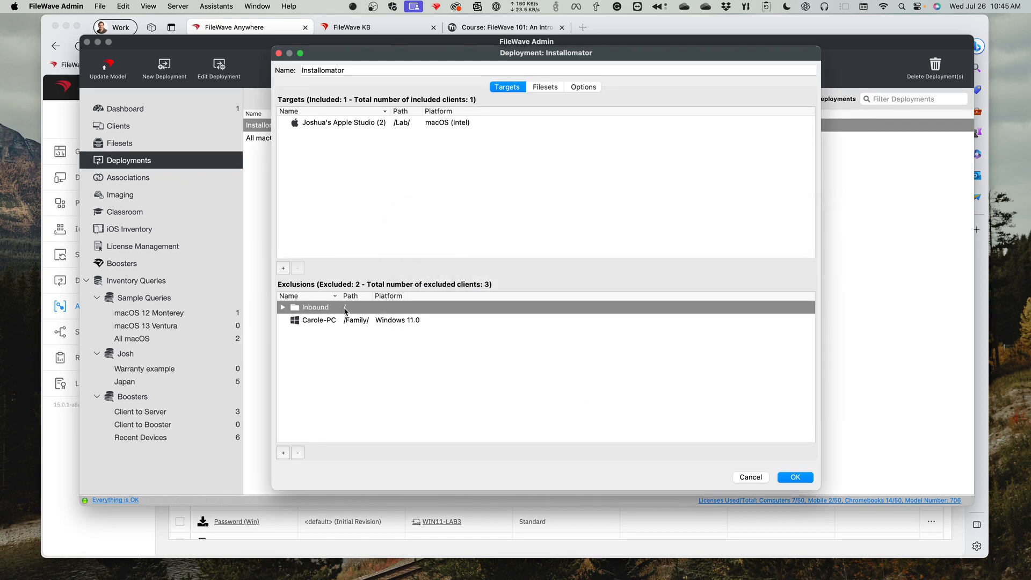
click(300, 453)
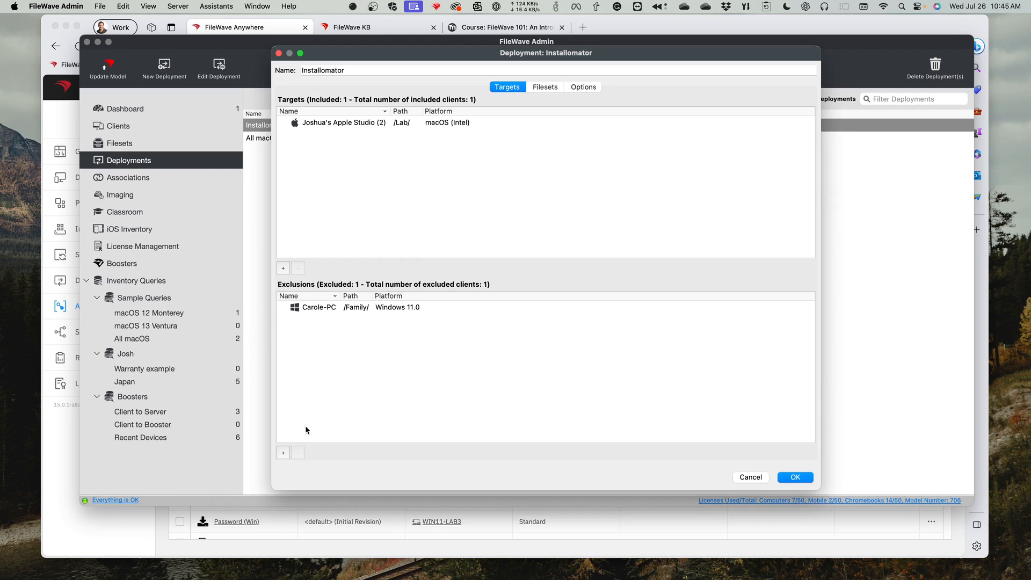
click(317, 309)
click(304, 452)
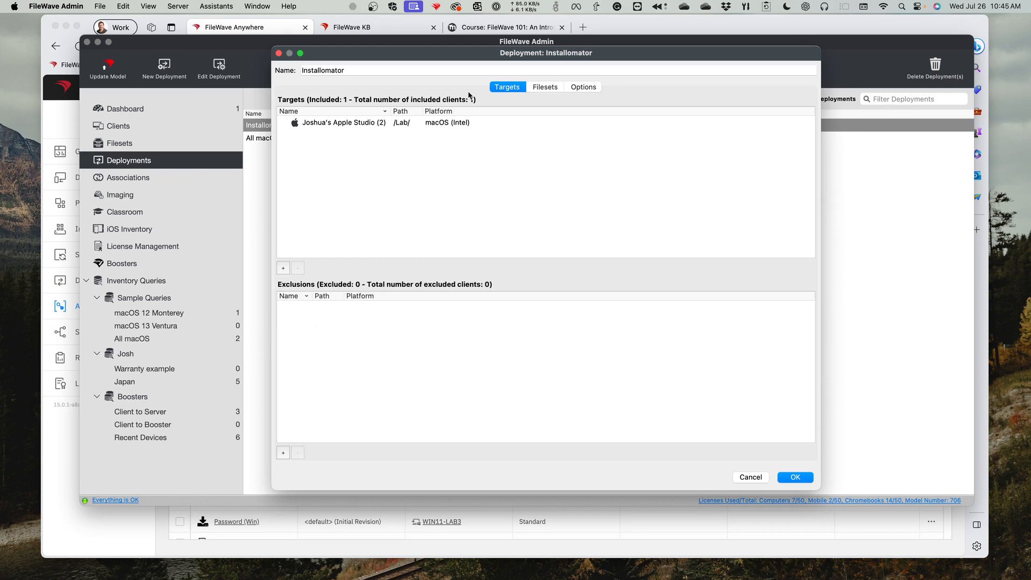
- Review the Installomator deployment's filesets with their full names and its options, and close it without saving
click(539, 89)
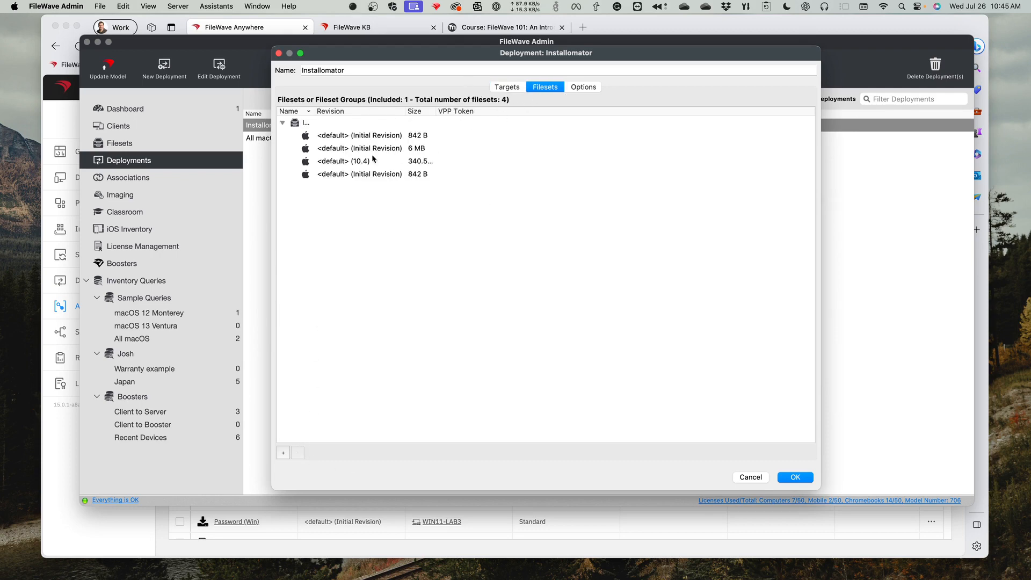
drag(315, 111, 414, 111)
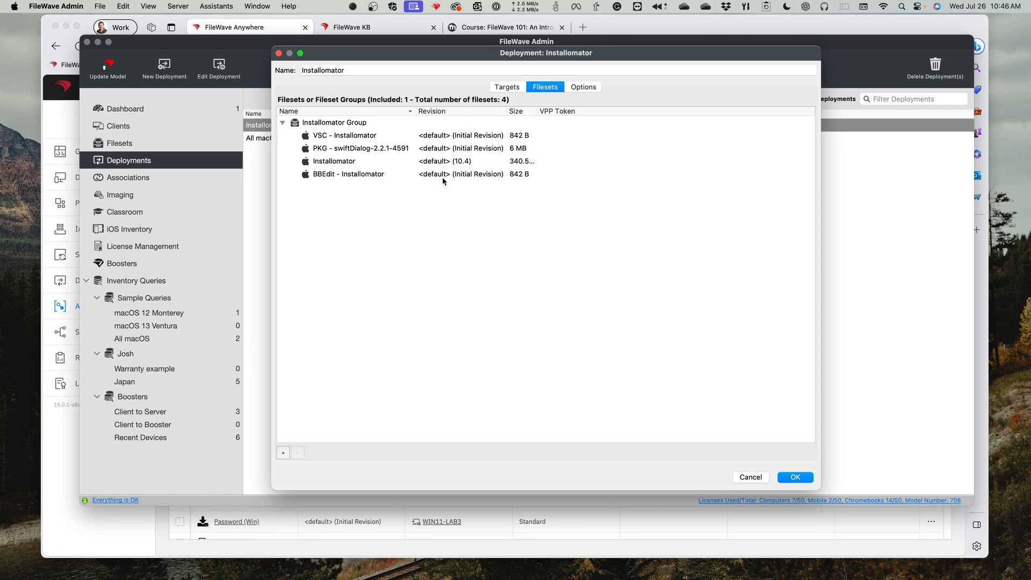
click(583, 86)
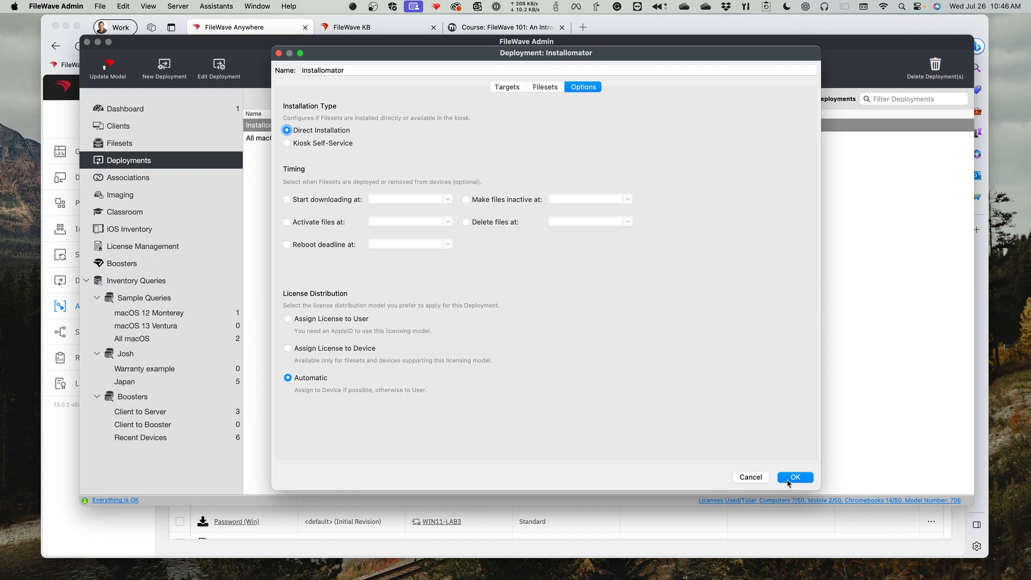
click(751, 478)
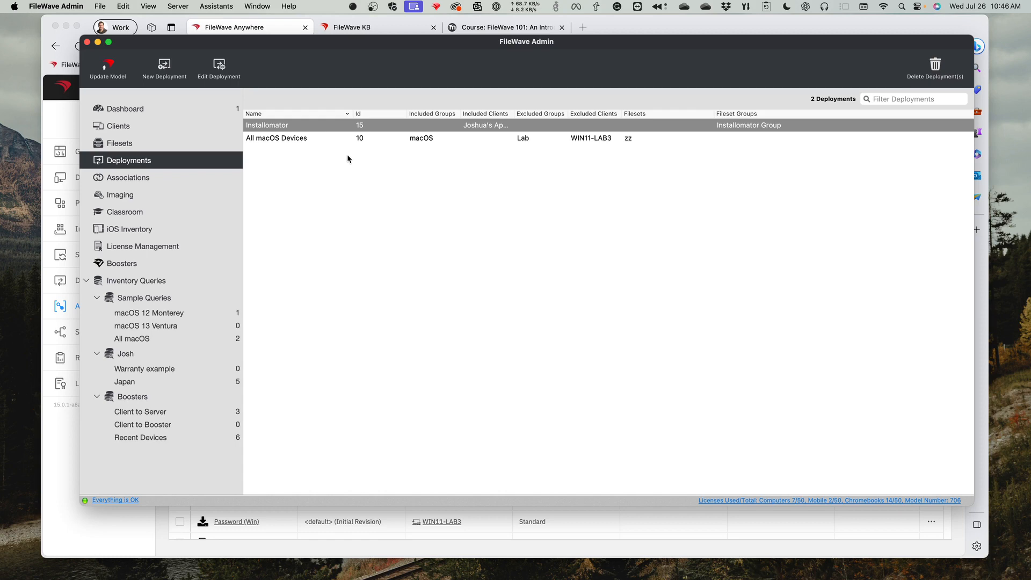
- Switch to FileWave Anywhere, open the Installomator deployment's summary for editing, and save it without changes
click(622, 553)
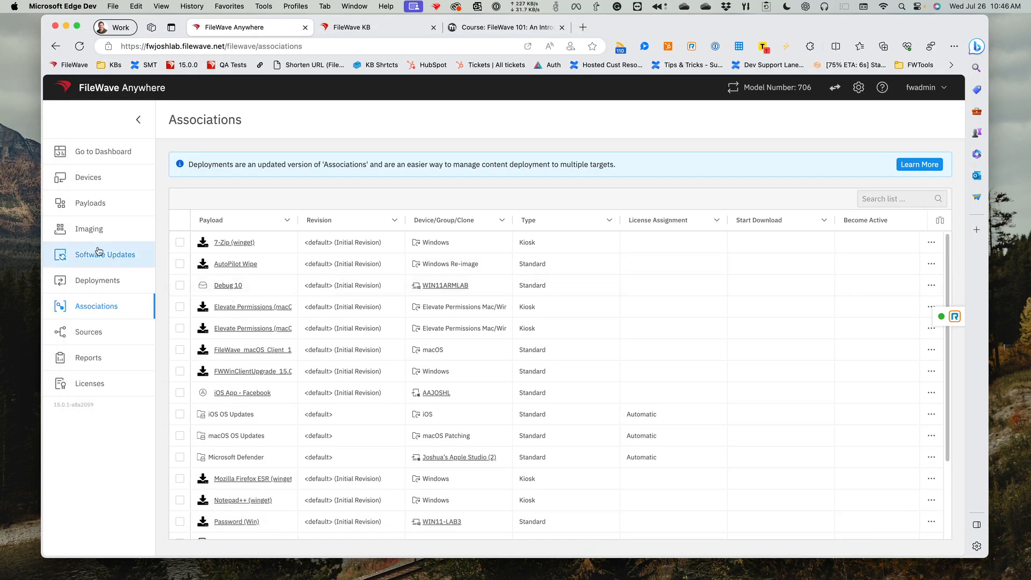
click(105, 280)
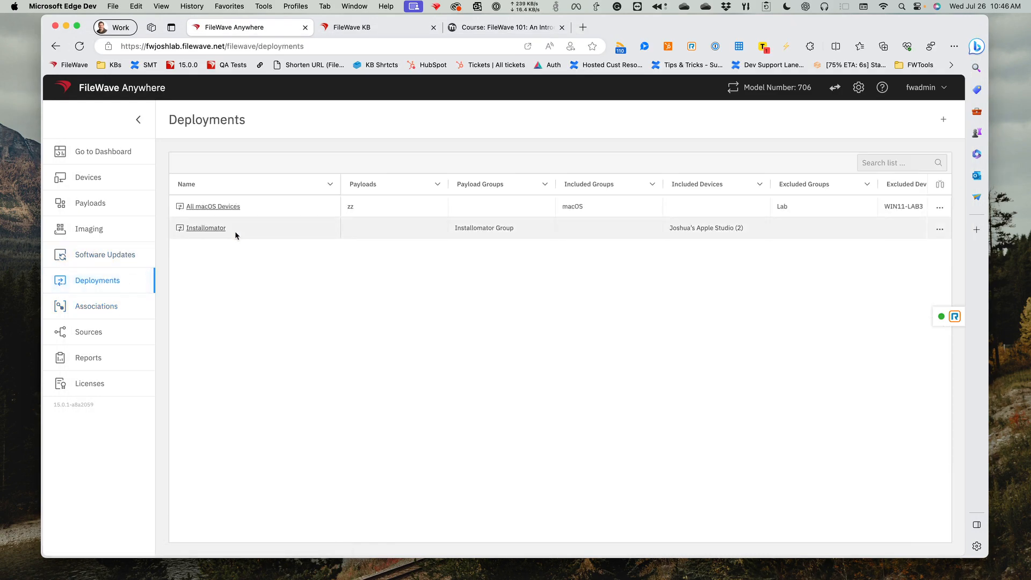
click(212, 228)
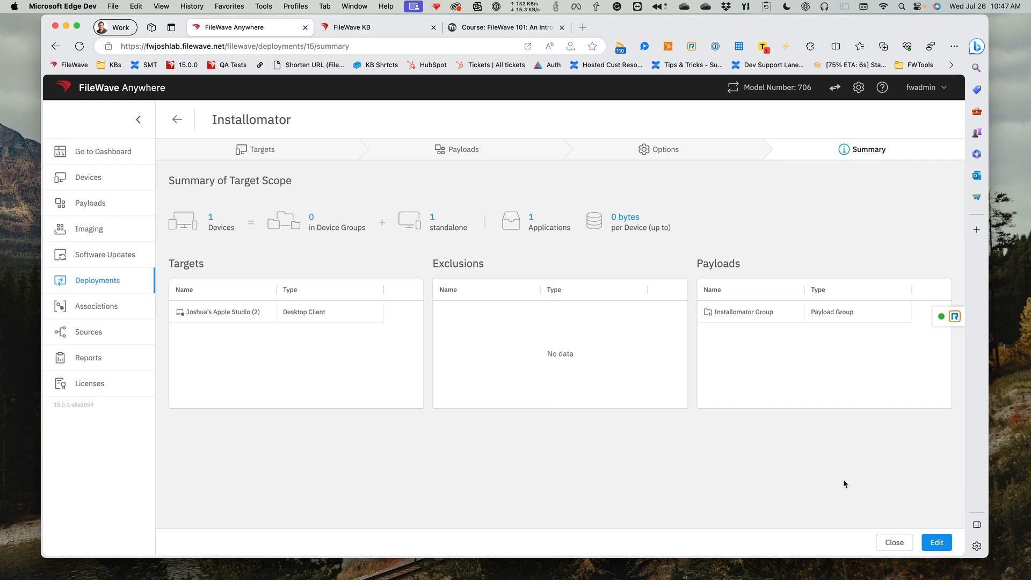
click(939, 548)
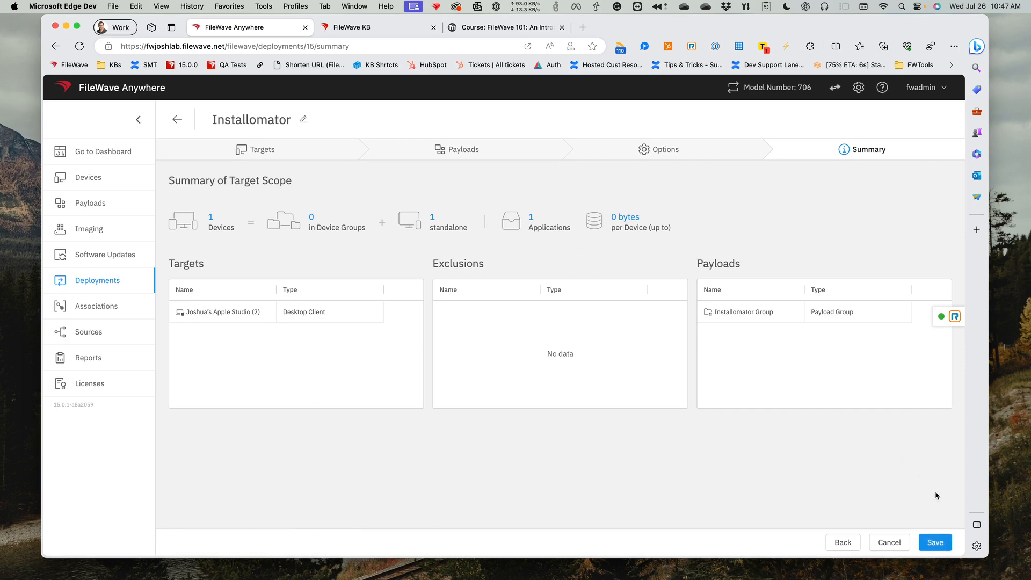
click(951, 544)
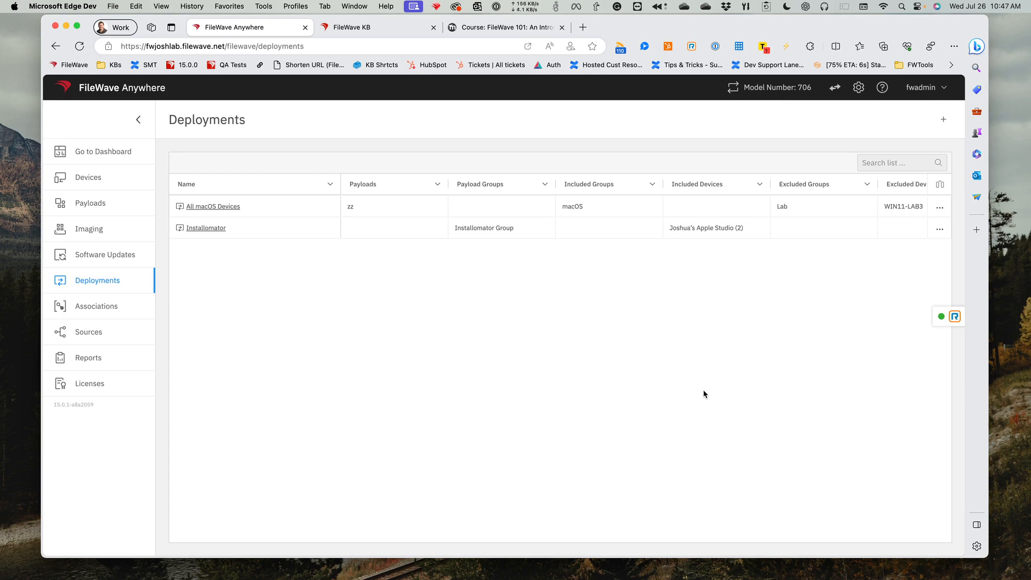
- Reopen the Installomator deployment for editing, review its options, payloads and targets, and cancel the edit
click(939, 230)
click(920, 261)
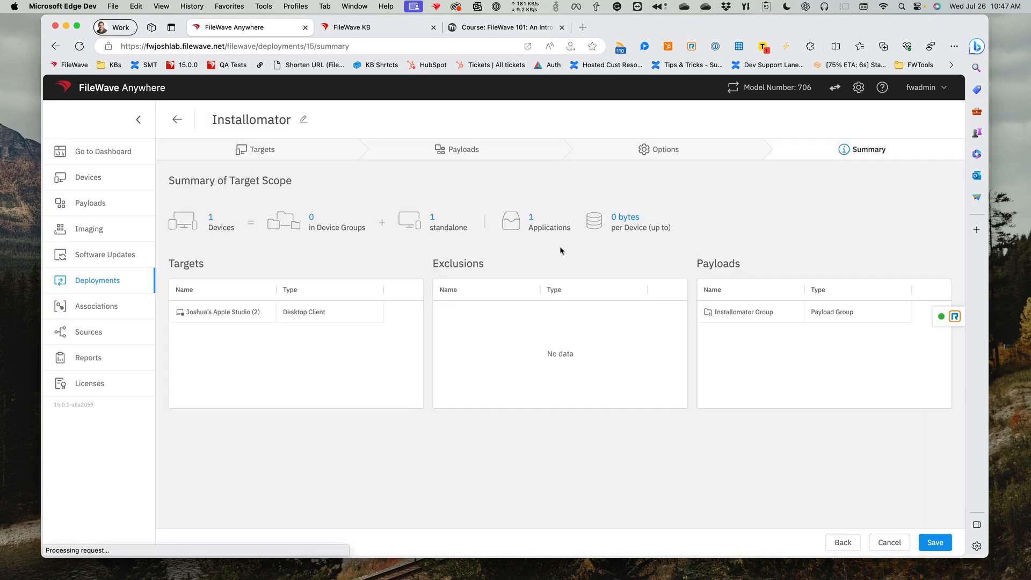
click(680, 157)
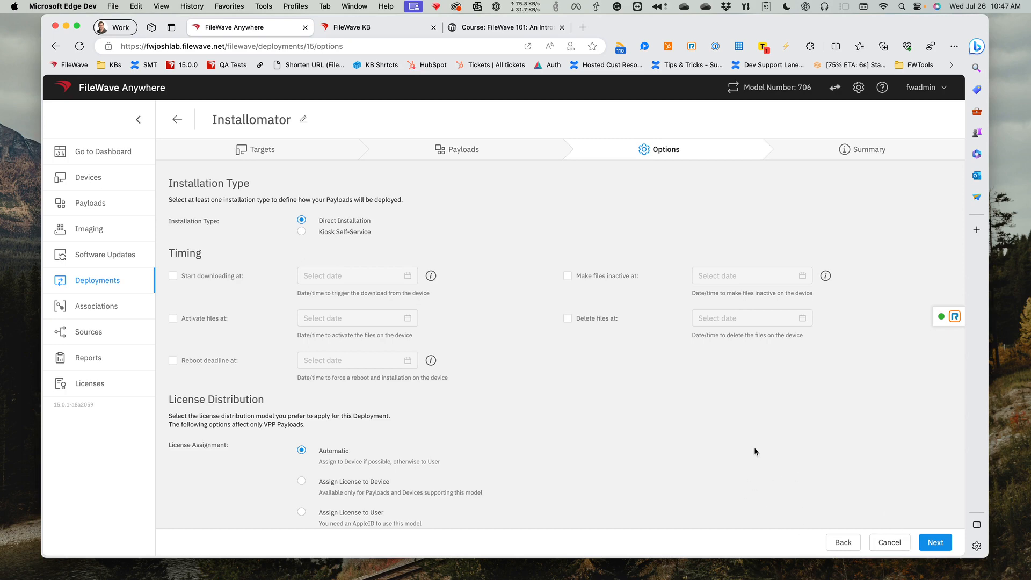
click(467, 153)
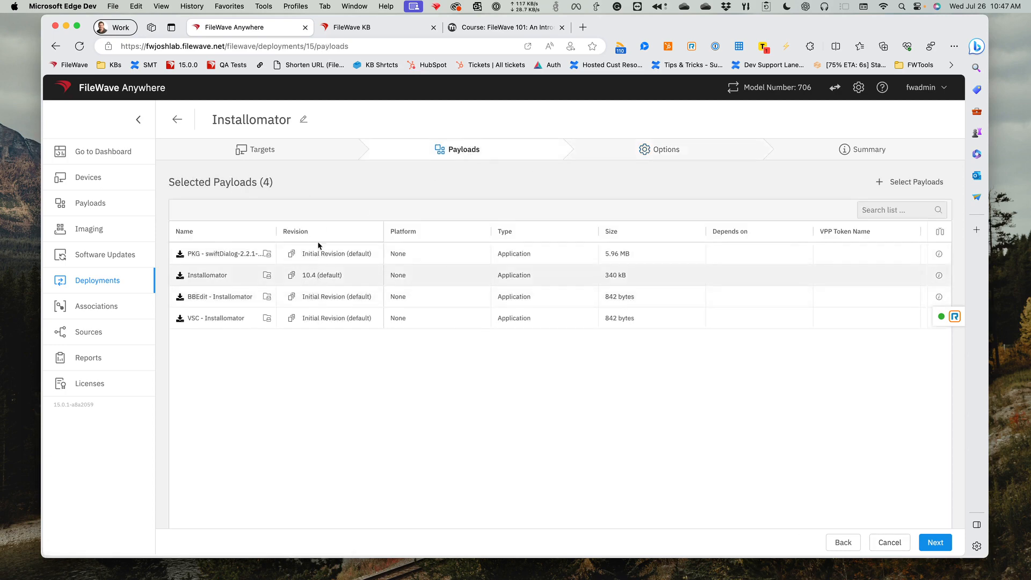
click(300, 155)
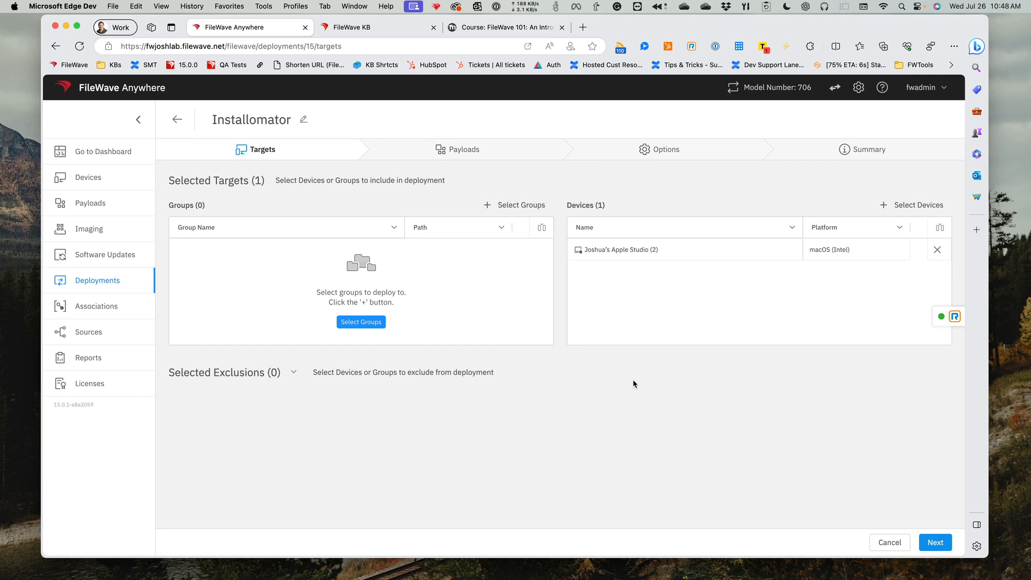
click(890, 542)
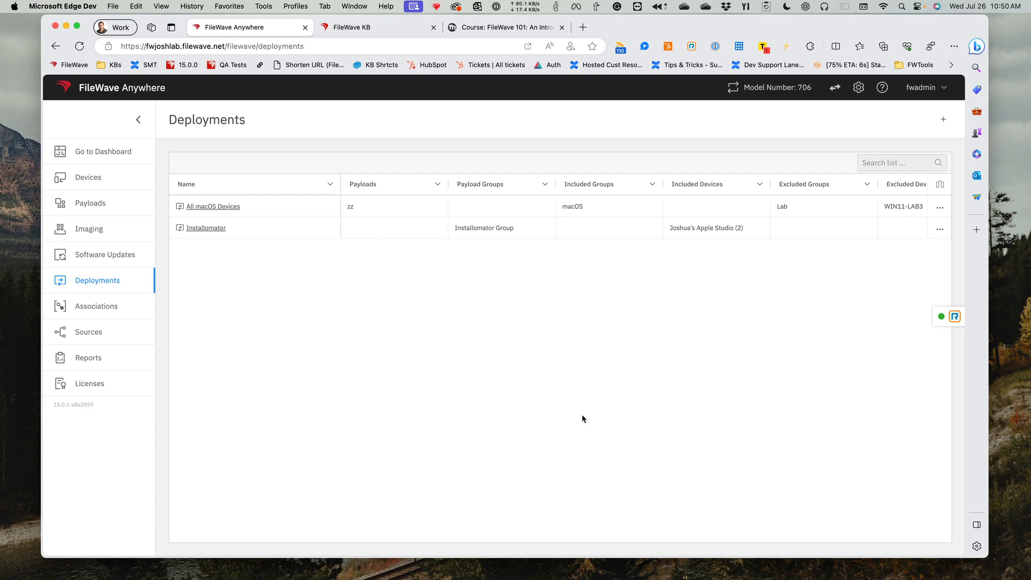
- Open the "Fileset Association types and precedence" article by searching the FileWave KB for "distance", and select its web address
click(370, 28)
click(471, 95)
text(distance)
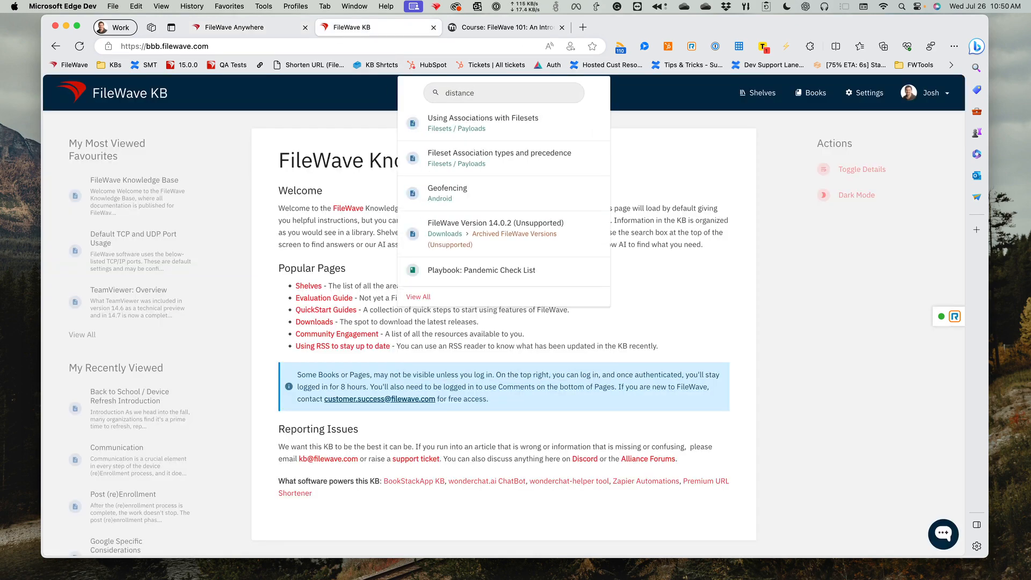
click(495, 157)
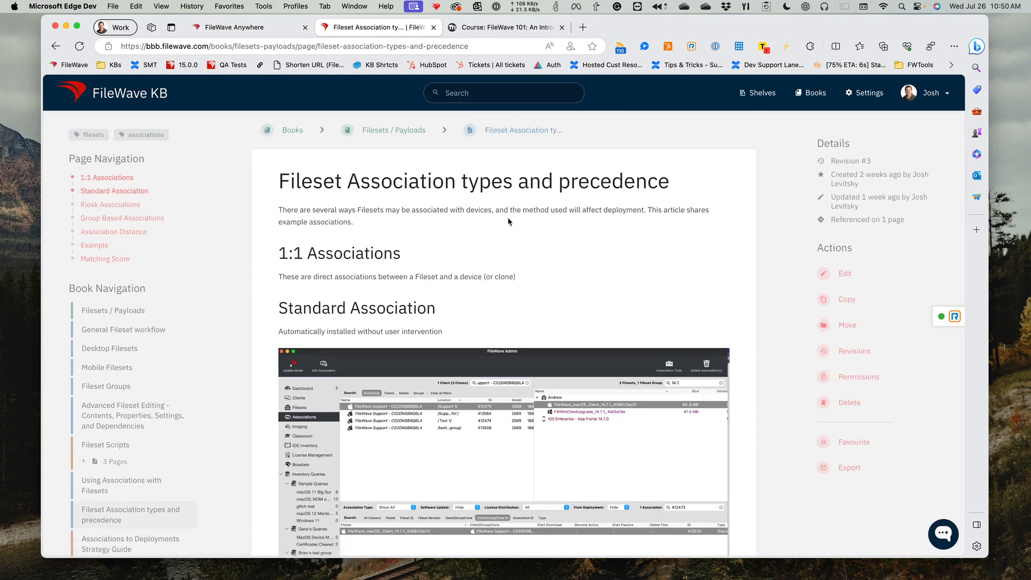
click(315, 48)
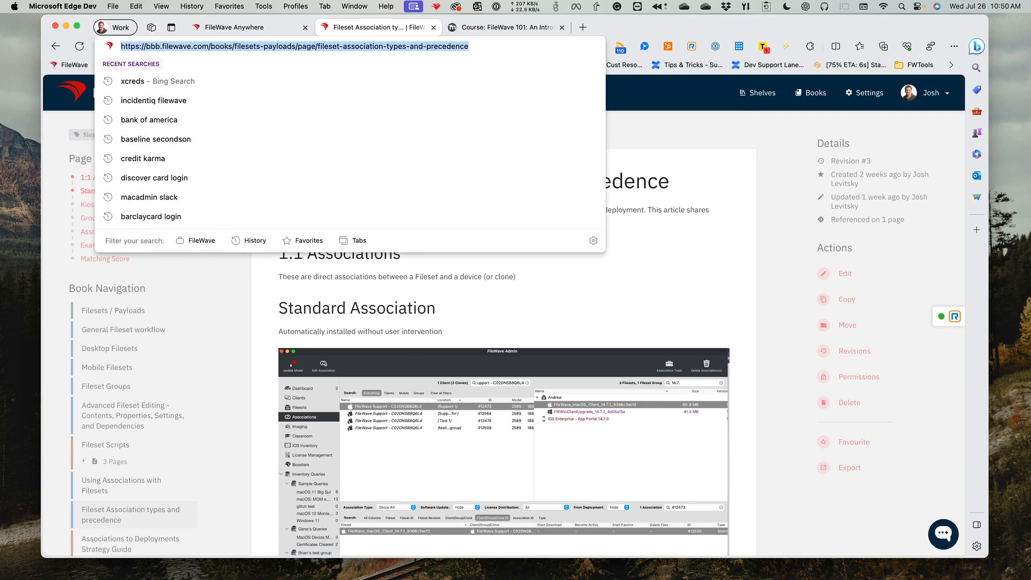
key(super+Tab)
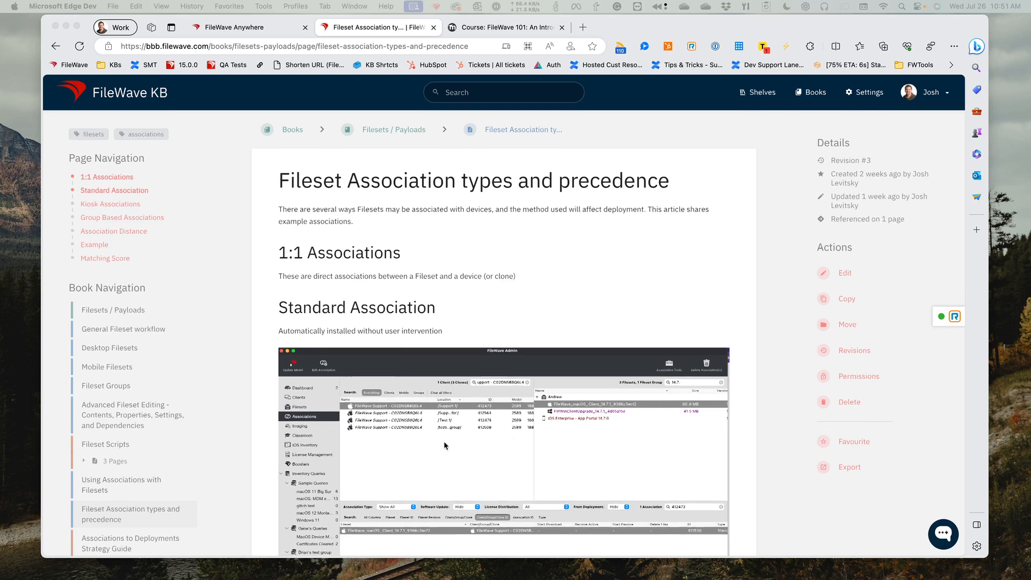
- Read the article's sections on group based associations, Association Distance scoring and the example tree structure
scroll(444, 445, down, 2)
scroll(443, 445, down, 10)
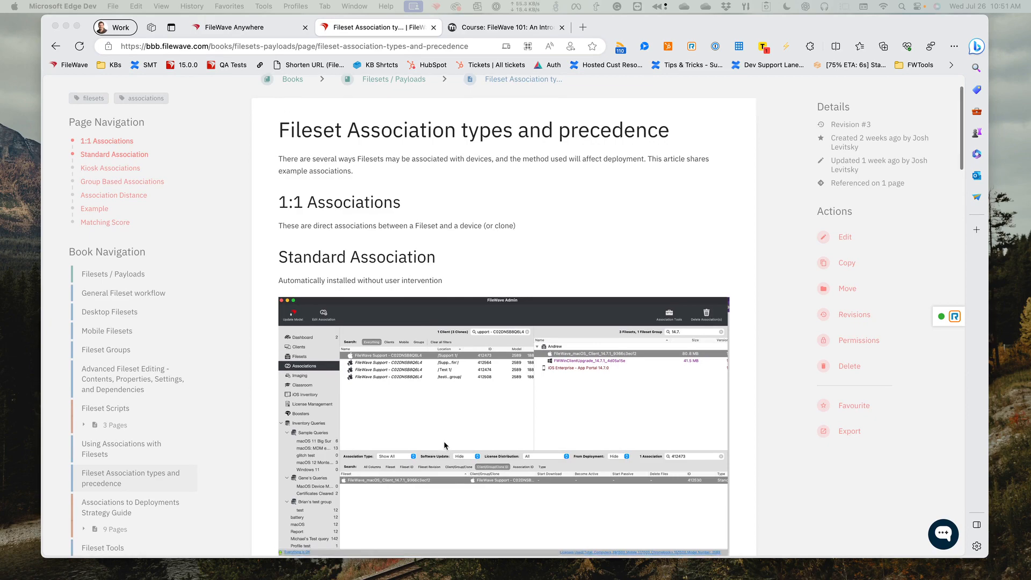
scroll(443, 446, down, 20)
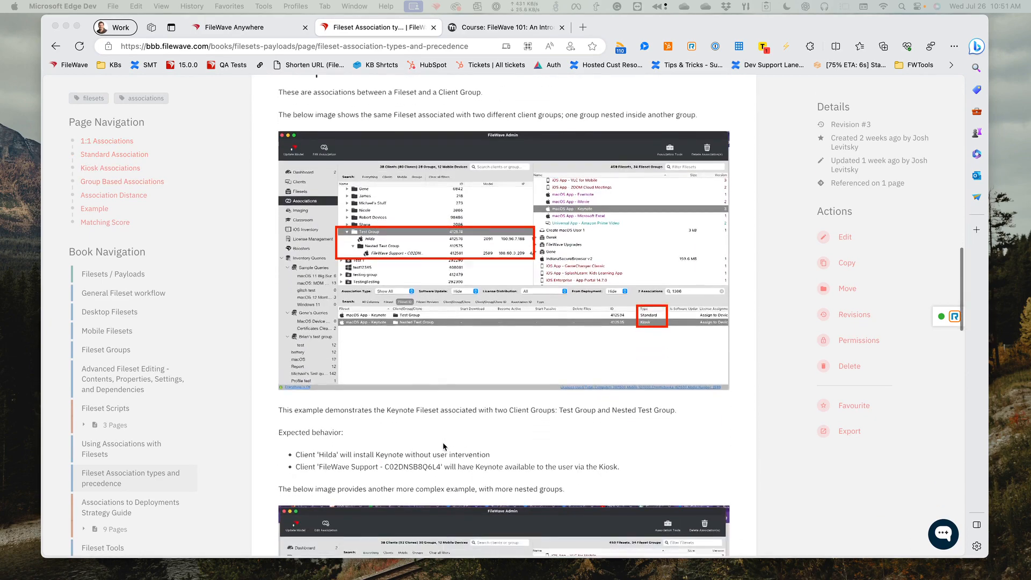
scroll(443, 446, down, 14)
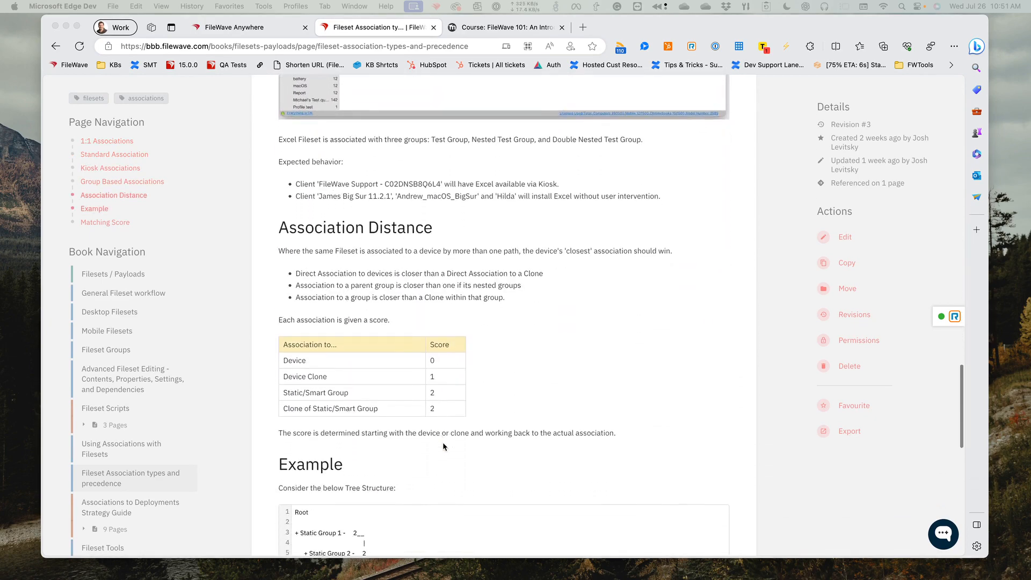
scroll(443, 446, down, 1)
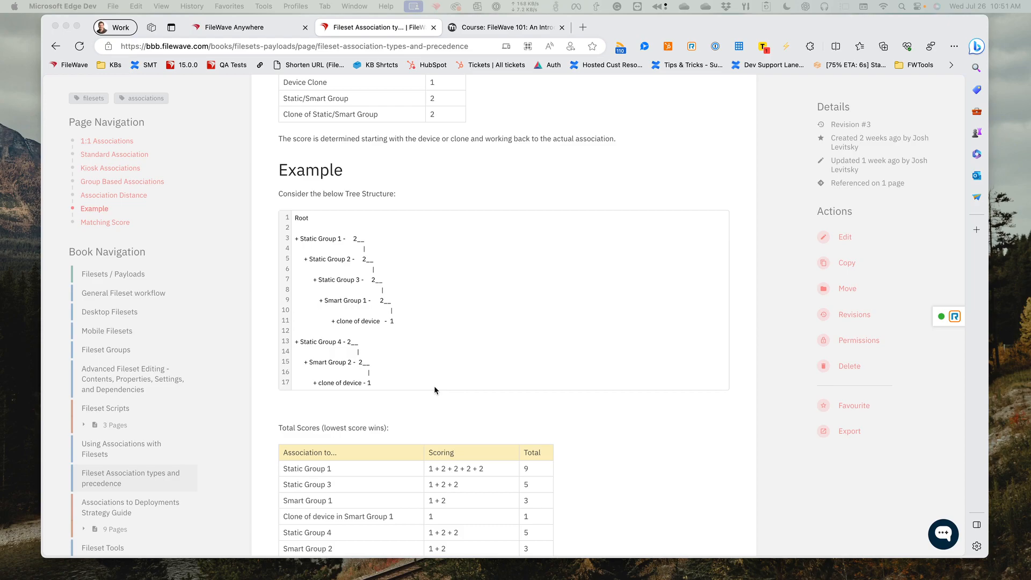
scroll(414, 328, up, 10)
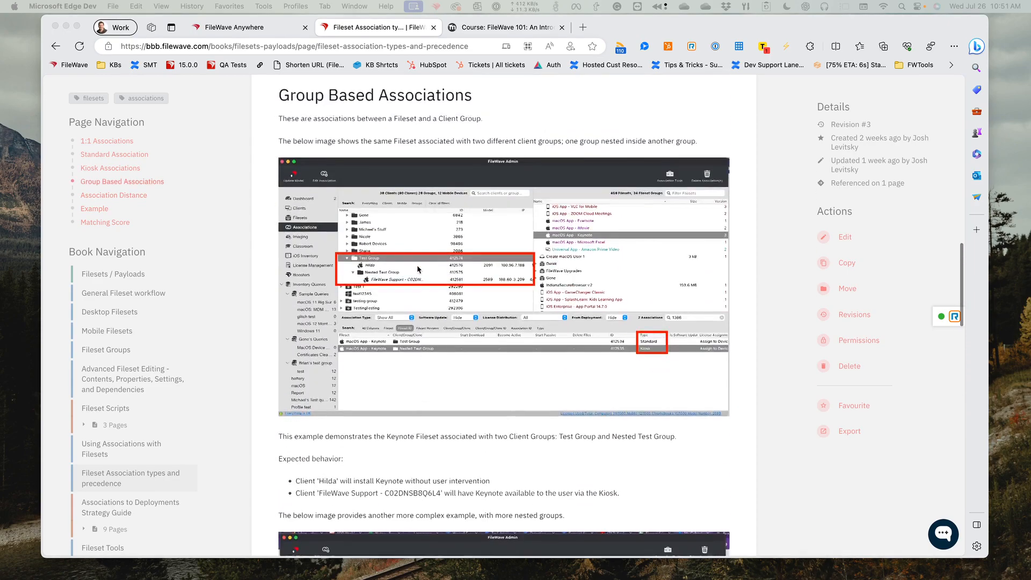
scroll(418, 269, up, 10)
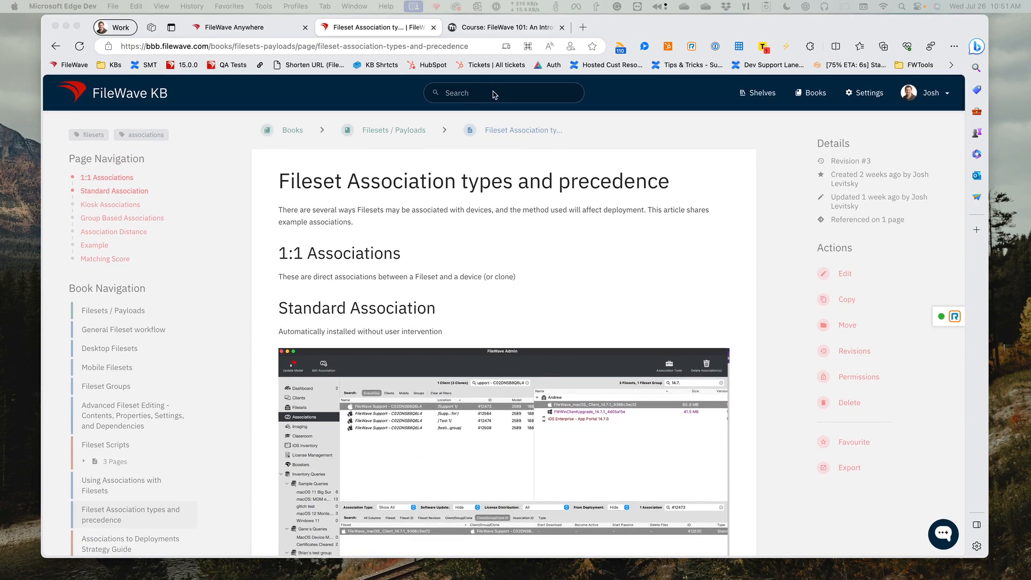
- Examine the article's total scores table and Matching Score rule, and return to the start of the article
click(494, 95)
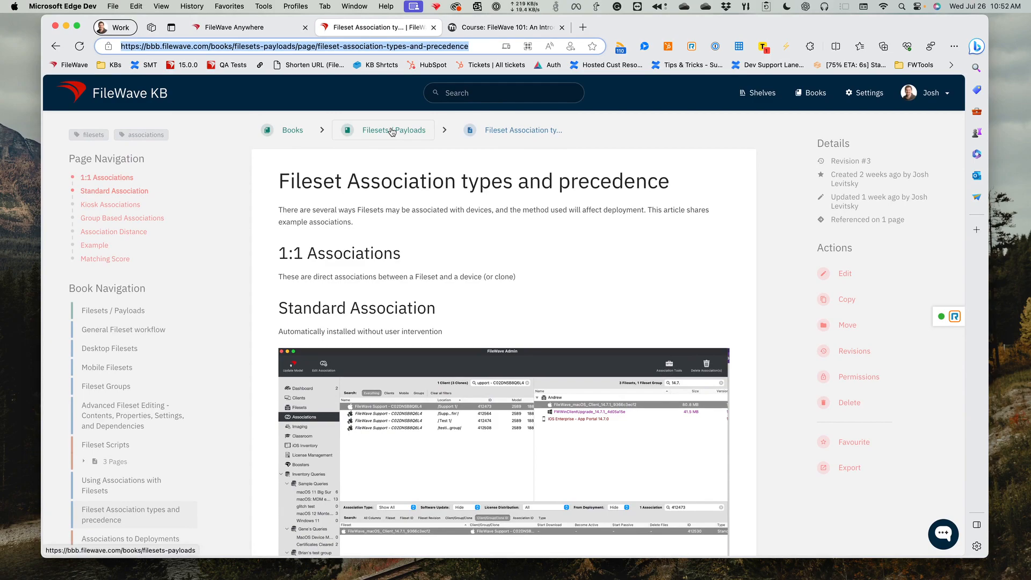
click(451, 97)
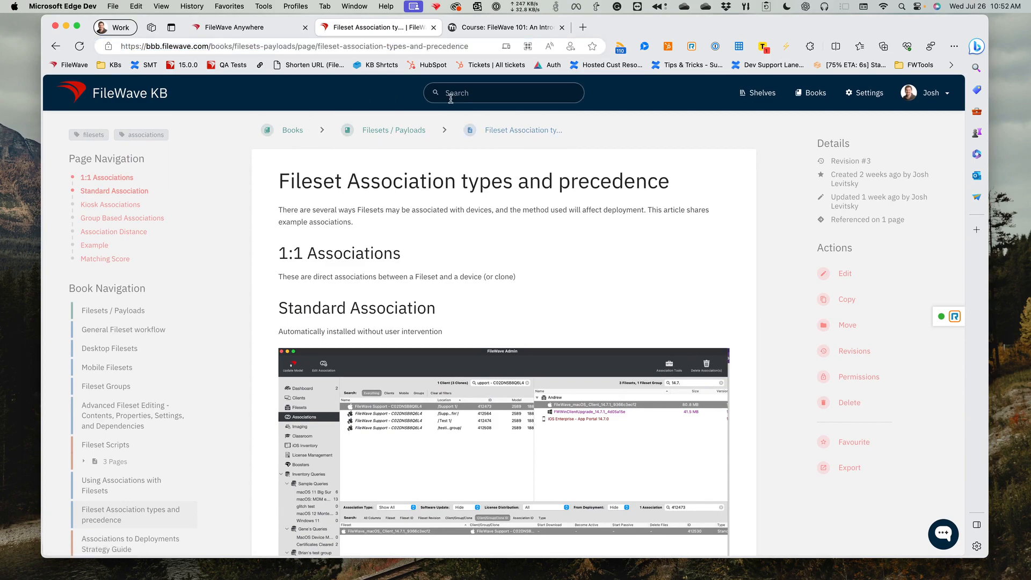
scroll(444, 333, down, 20)
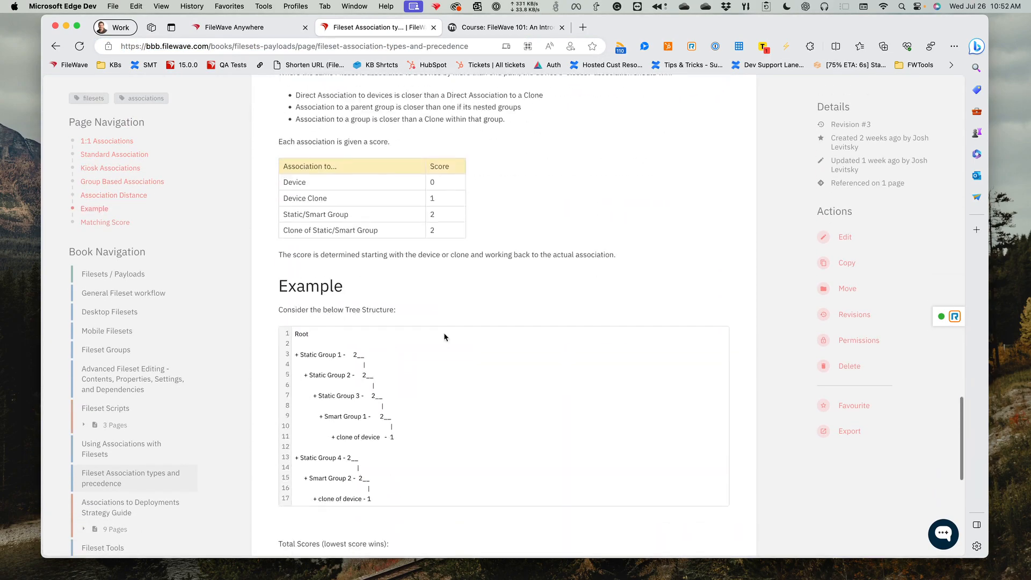
scroll(443, 333, down, 6)
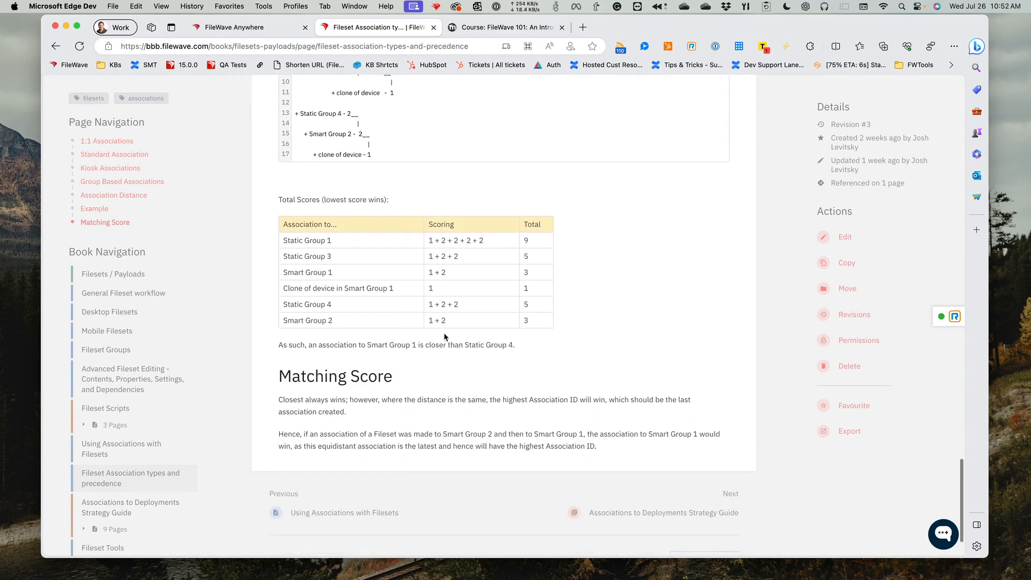
scroll(444, 337, down, 2)
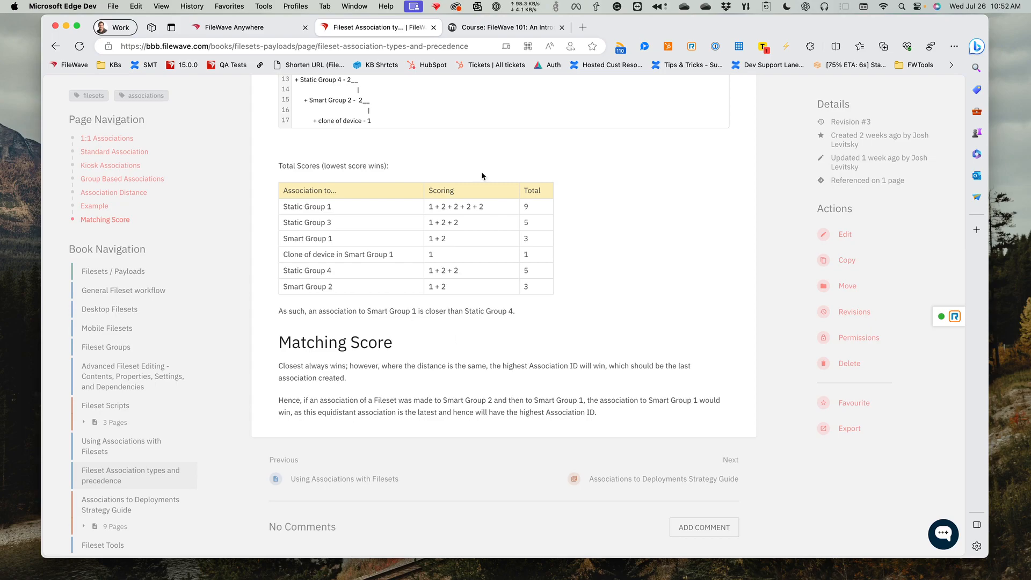
scroll(420, 126, up, 20)
scroll(420, 126, up, 15)
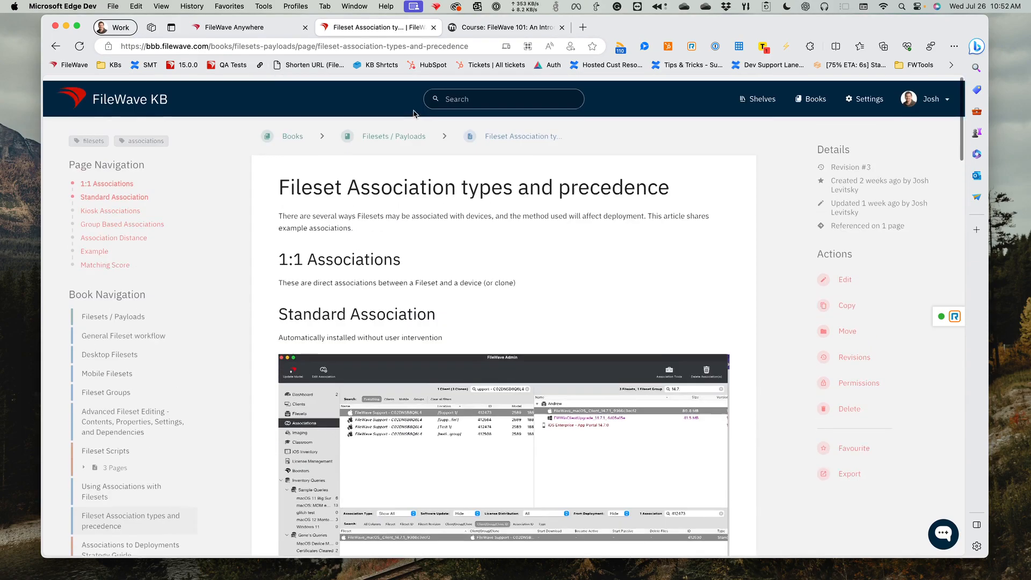
- Search the FileWave KB for "deployment association", open the "Associations to Deployments Strategy Guide" chapter, and review its list of articles
click(472, 93)
text(depl)
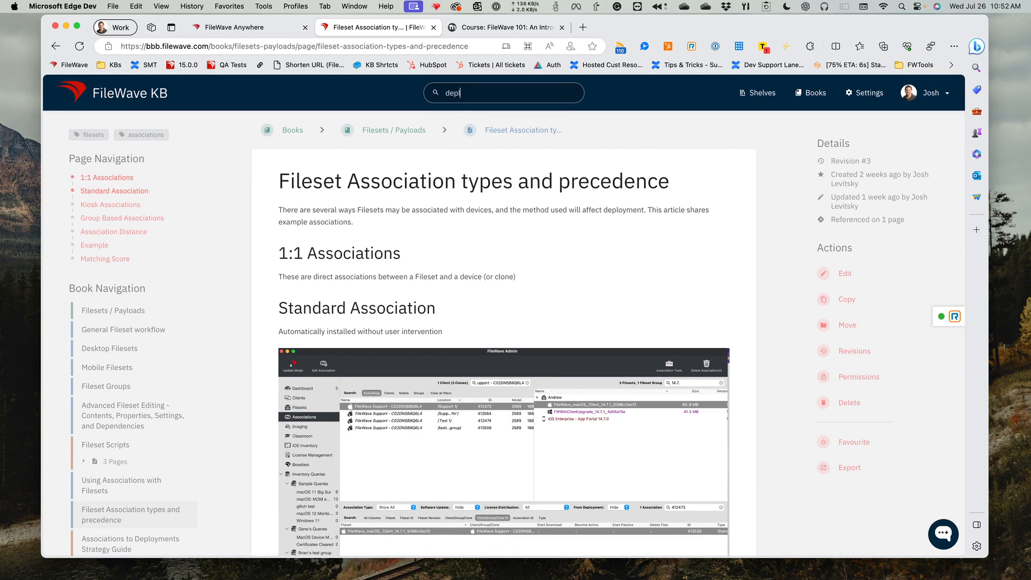
text(oyment association)
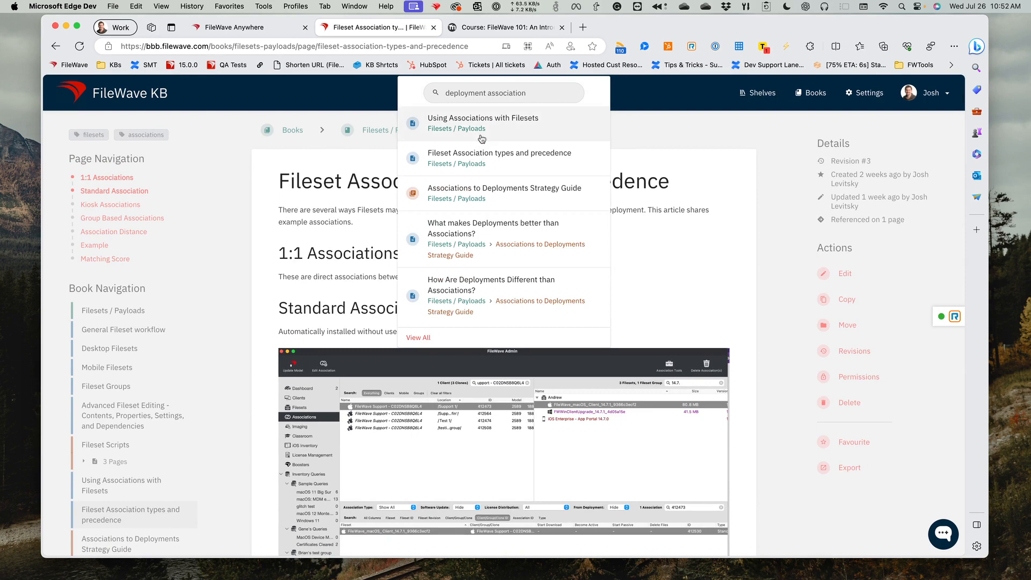
click(480, 193)
scroll(471, 252, down, 5)
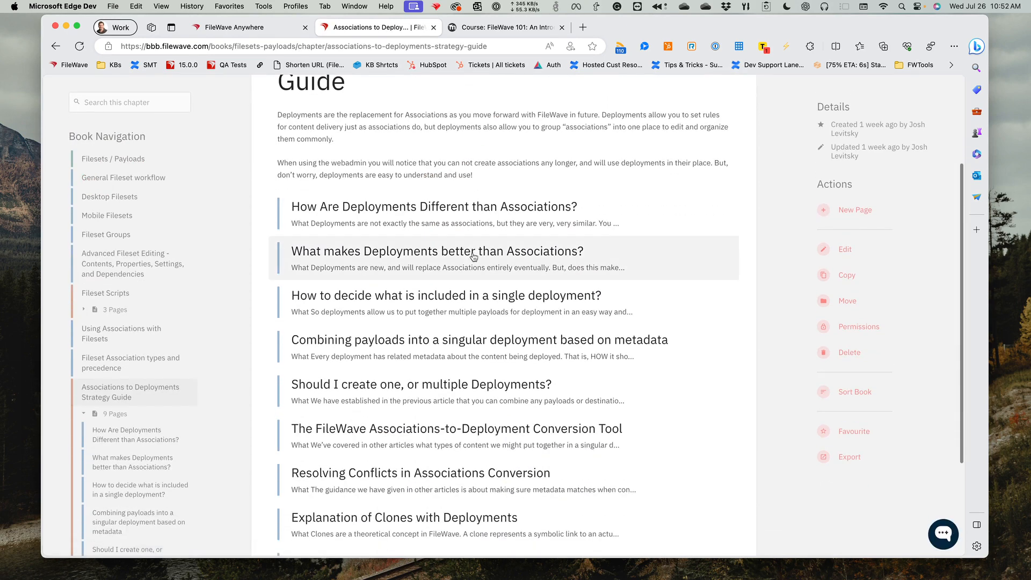
scroll(452, 188, up, 1)
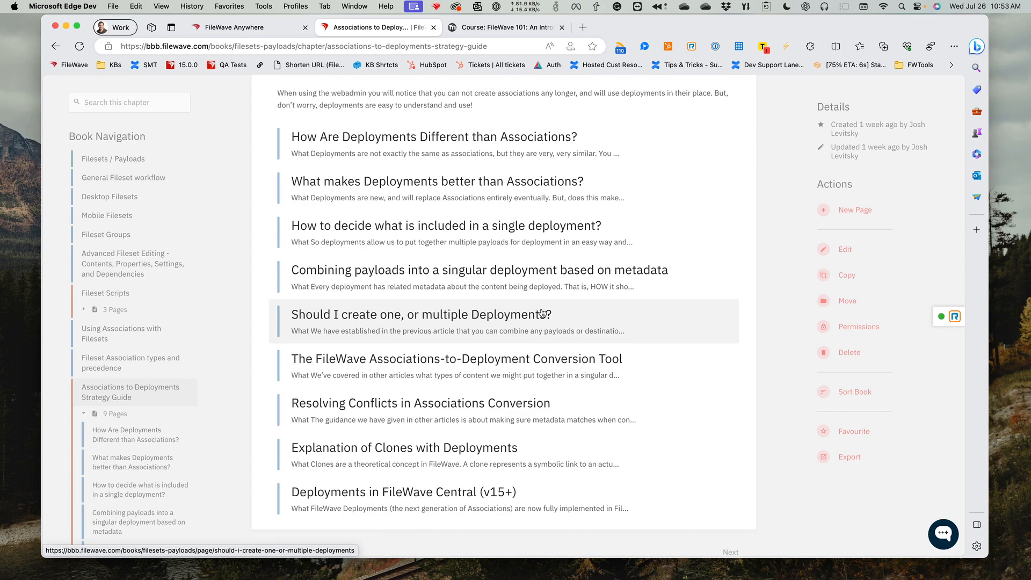
- Return to the "Fileset Association types and precedence" article and read through its example tree, total scores and Matching Score section
click(53, 48)
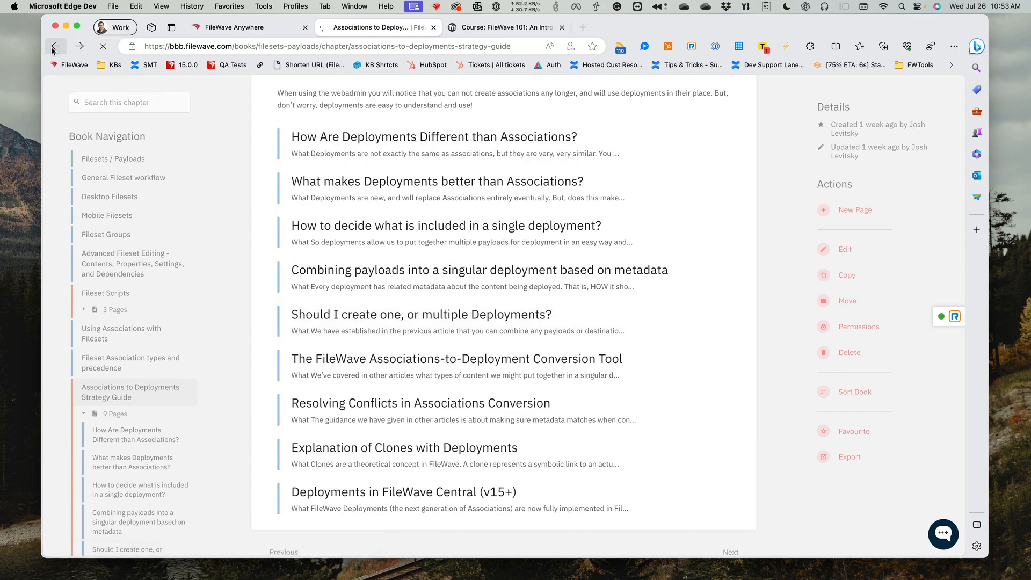
scroll(483, 309, down, 20)
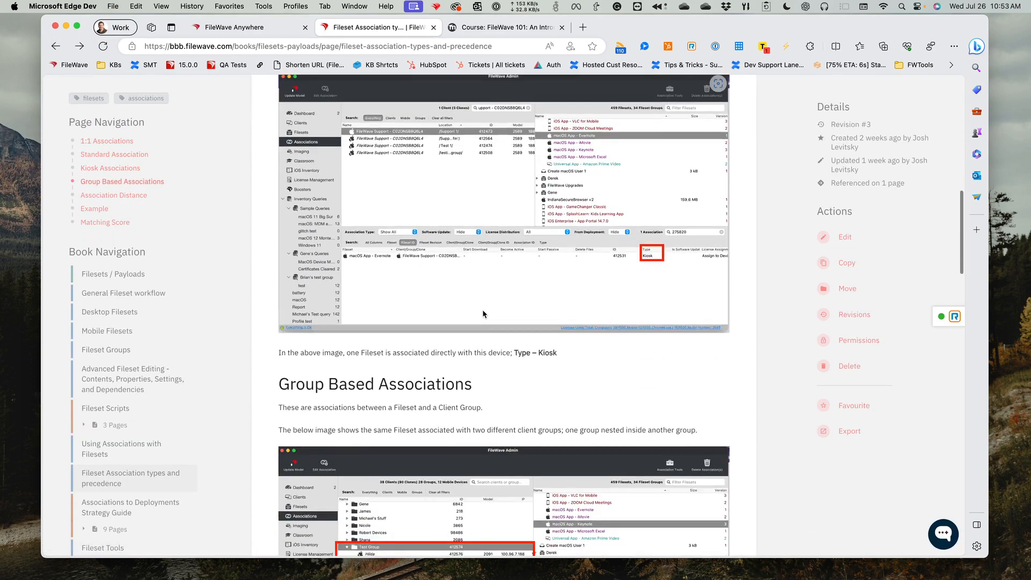
scroll(482, 313, down, 2)
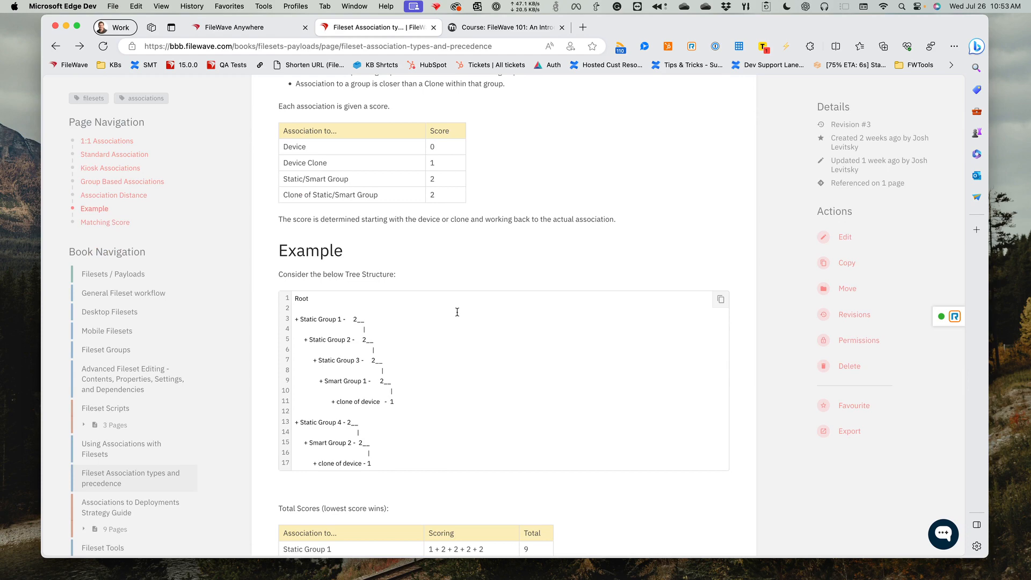
scroll(462, 308, down, 3)
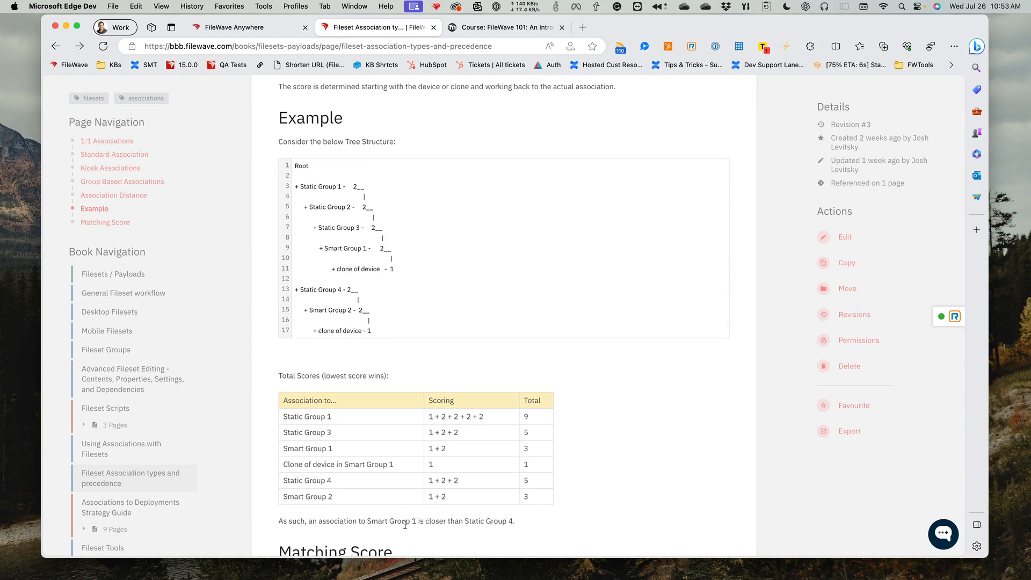
scroll(403, 528, down, 3)
scroll(404, 528, down, 1)
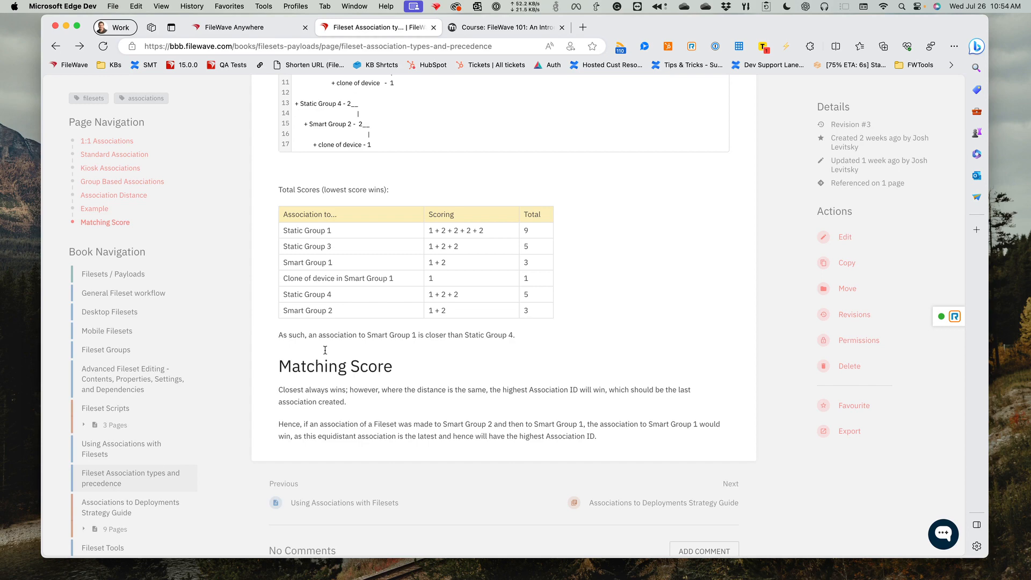
- Switch to FileWave Foundry, open the Associations & Deployments course in the FileWave Onboarding category, and review its modules
click(504, 27)
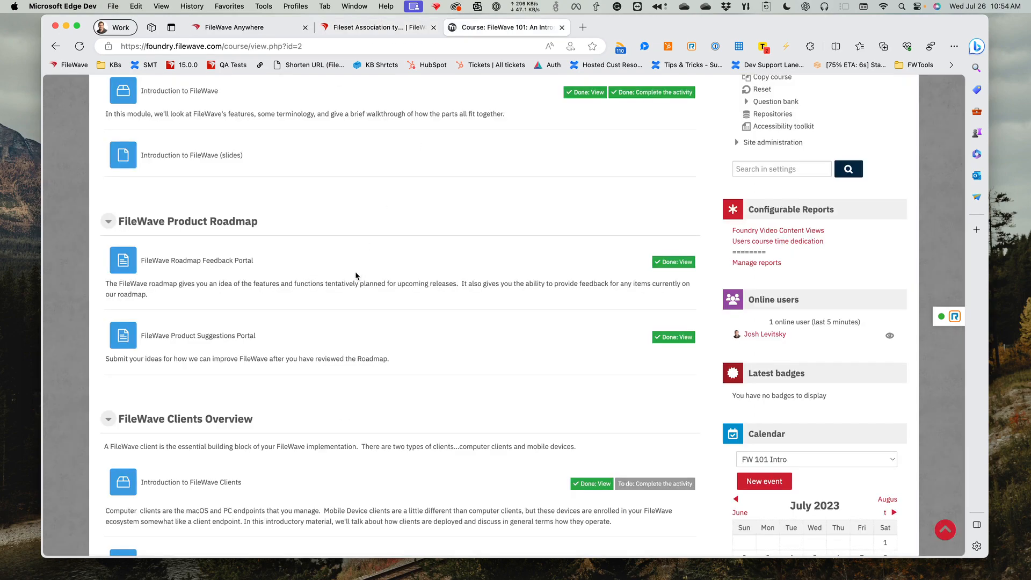
scroll(355, 271, up, 10)
click(284, 165)
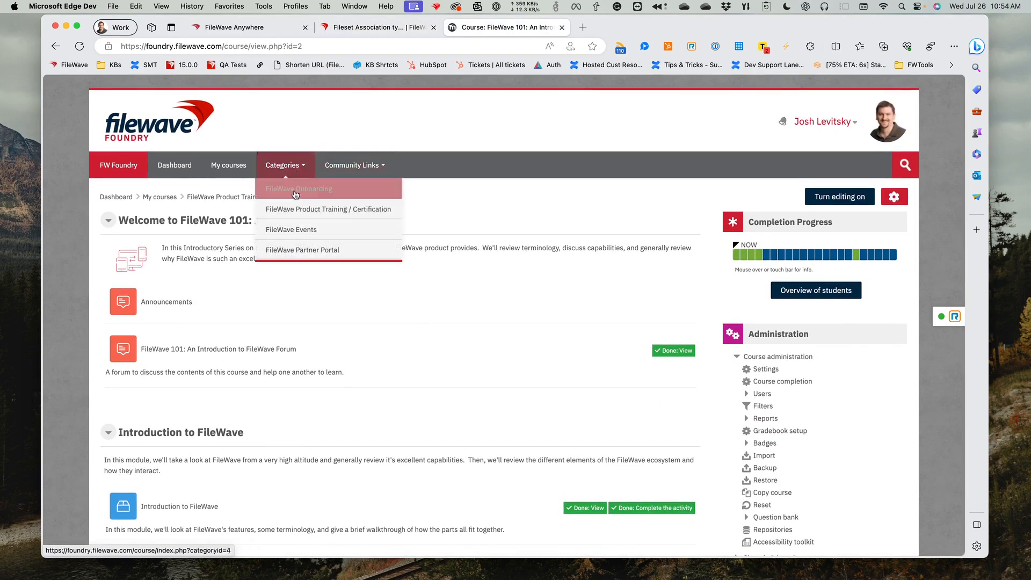
click(295, 191)
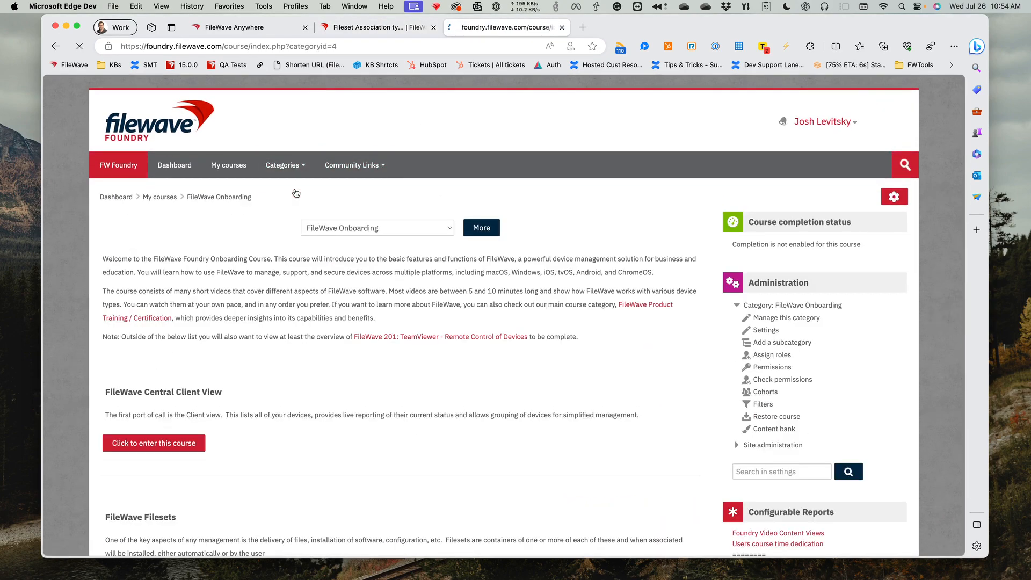
scroll(287, 302, down, 6)
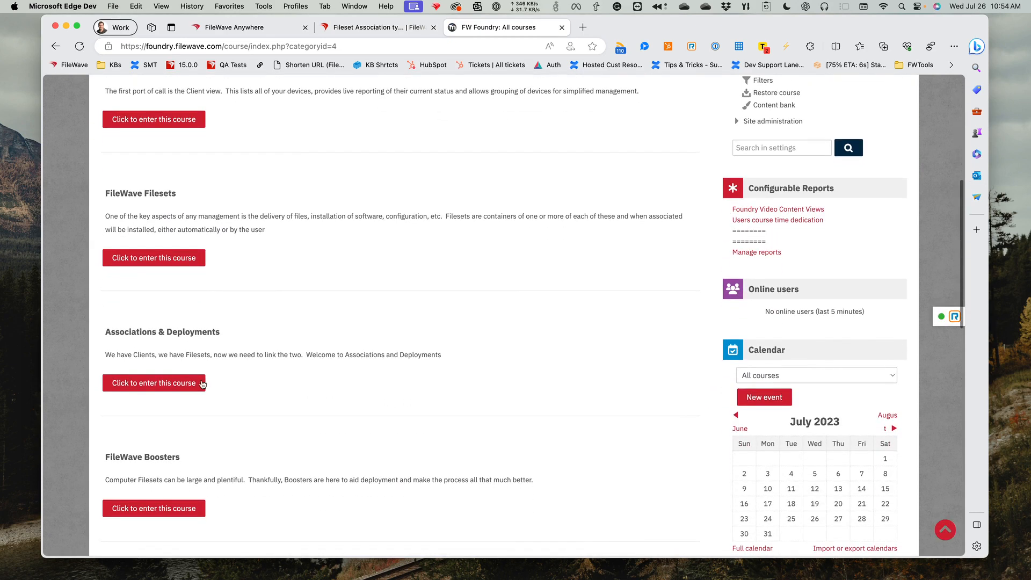
click(202, 384)
scroll(270, 392, down, 2)
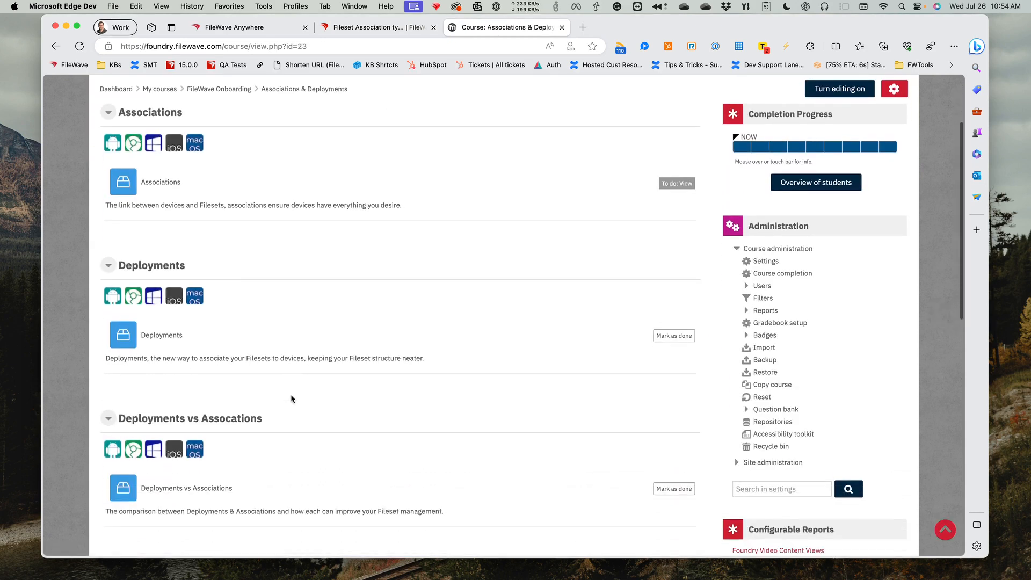
scroll(291, 397, down, 2)
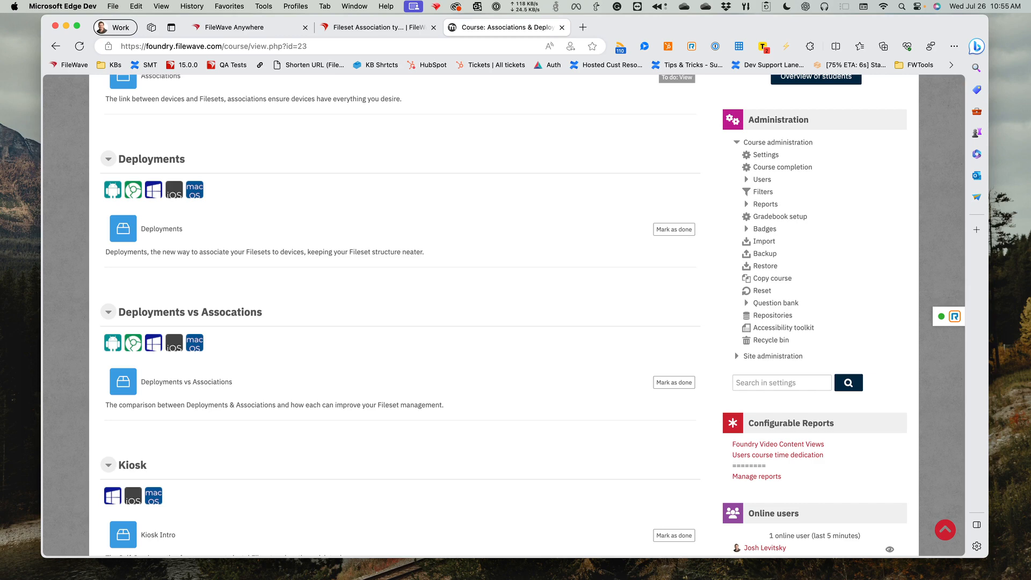
- Switch back to FileWave Anywhere, open the Installomator deployment, and view its selected payloads
click(263, 28)
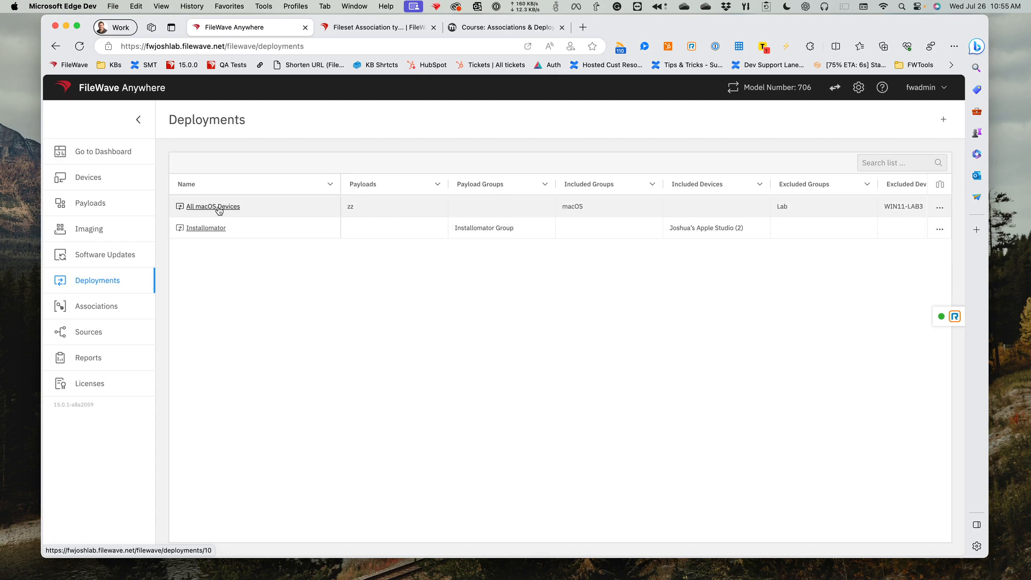
click(211, 229)
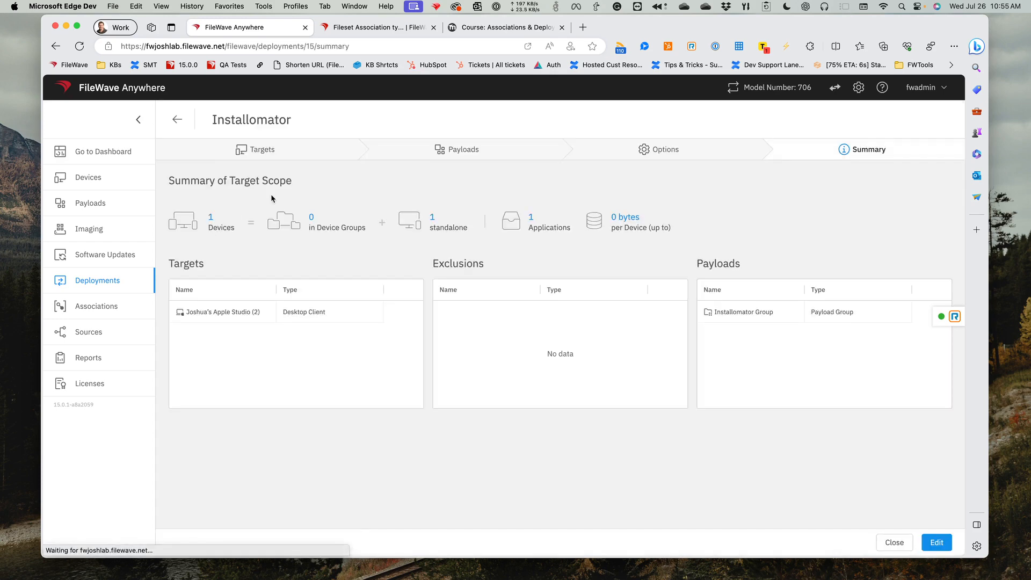
click(437, 148)
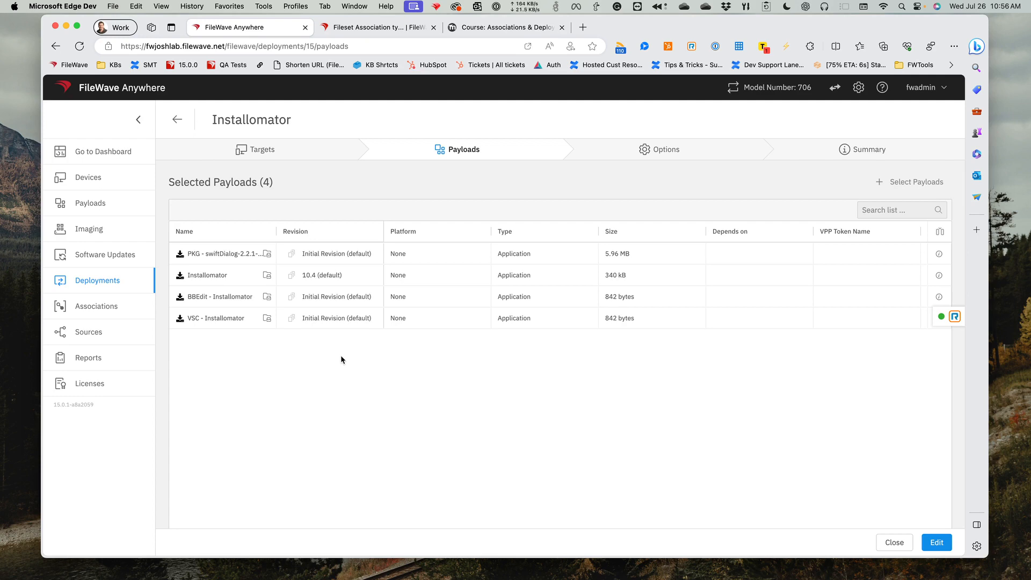
- Return to the KB precedence article and re-examine its group association example, Association Distance scores, total scores and Matching Score rule
click(365, 31)
scroll(376, 240, up, 5)
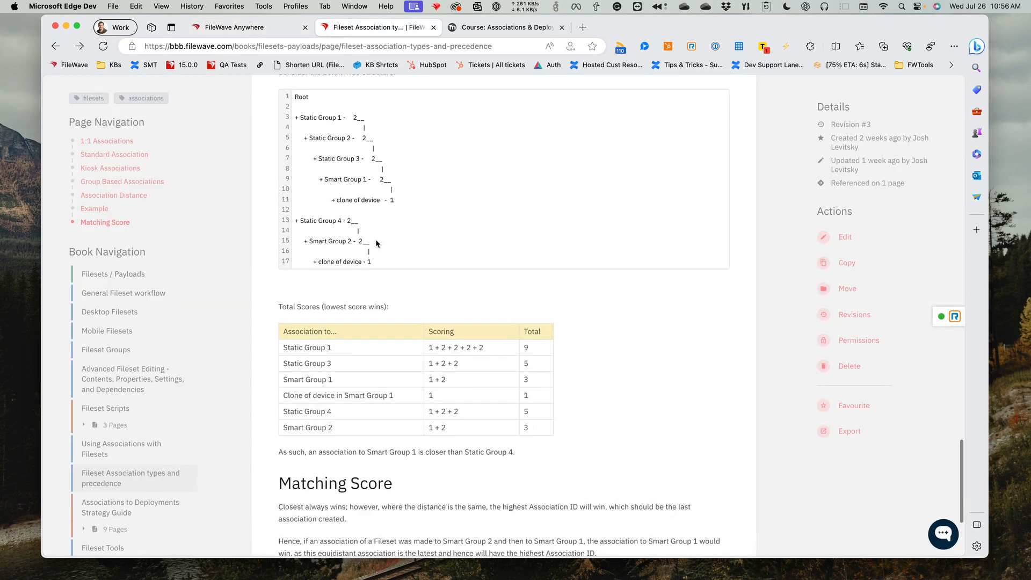
scroll(376, 239, up, 10)
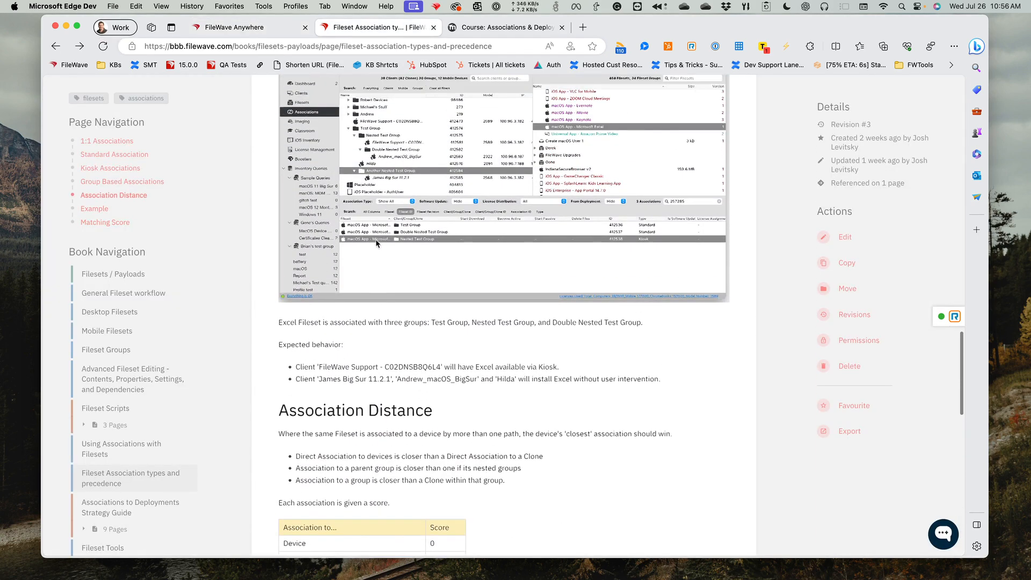
scroll(375, 240, up, 5)
scroll(375, 240, down, 12)
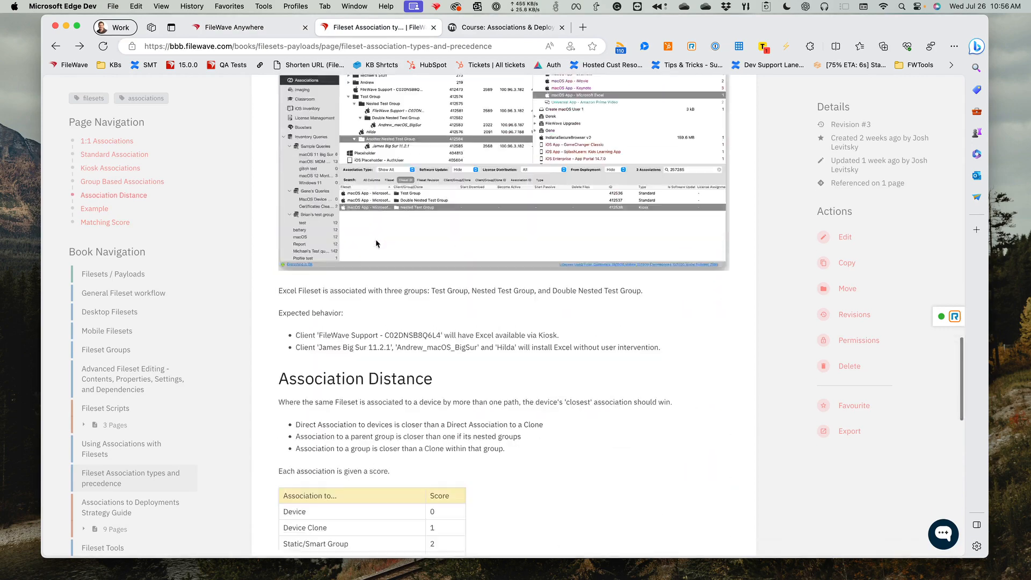
scroll(376, 239, down, 6)
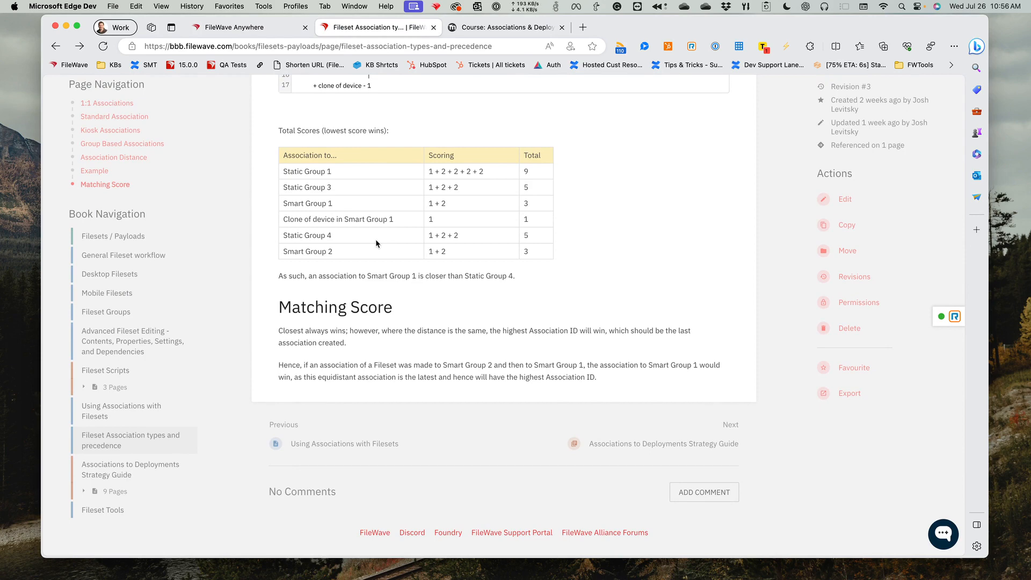
scroll(375, 239, up, 5)
scroll(375, 239, up, 5)
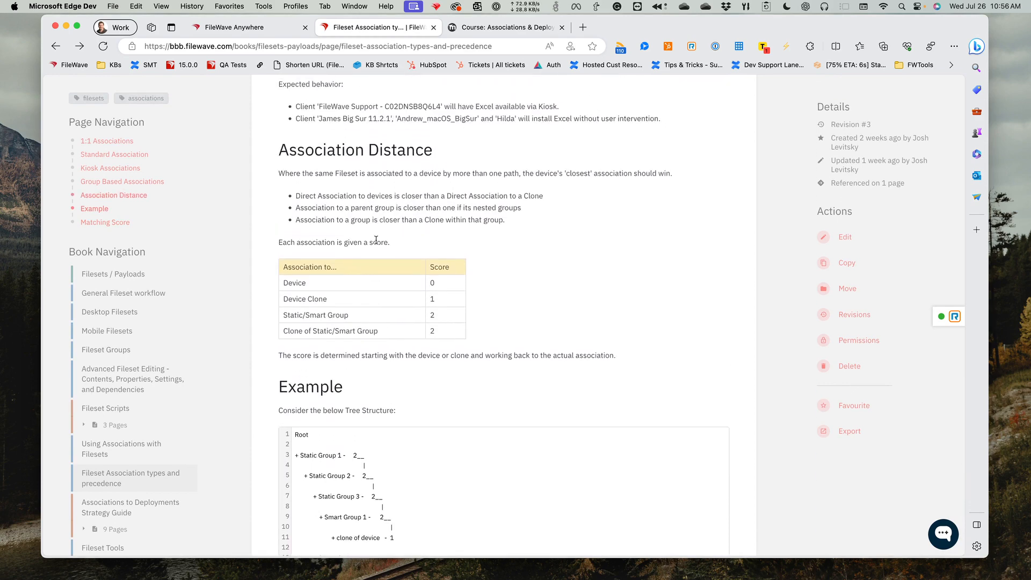
scroll(374, 246, down, 1)
scroll(373, 245, down, 10)
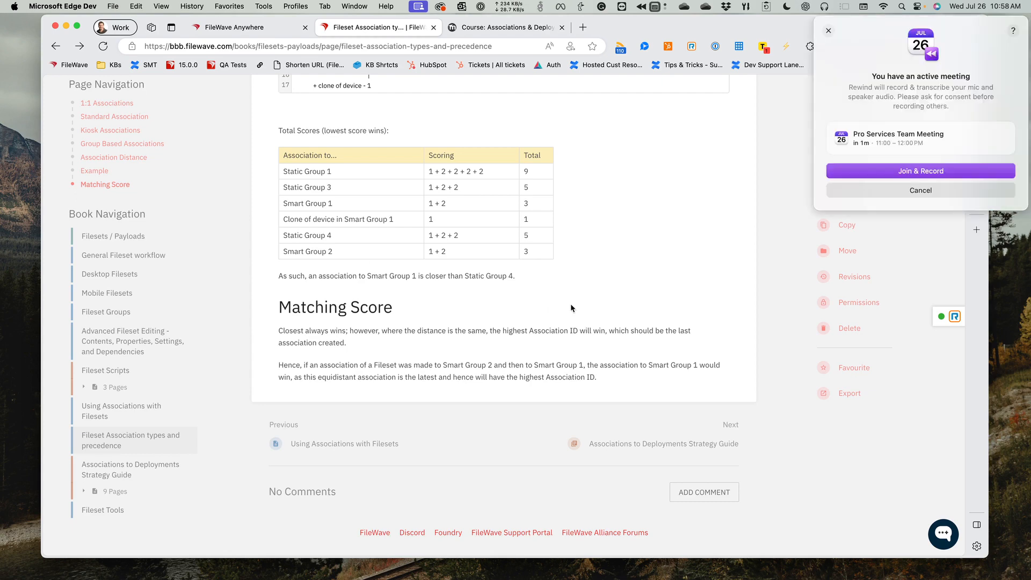
- Dismiss the Rewind prompt to join and record the meeting, and revisit the article's example tree and Matching Score section
click(844, 192)
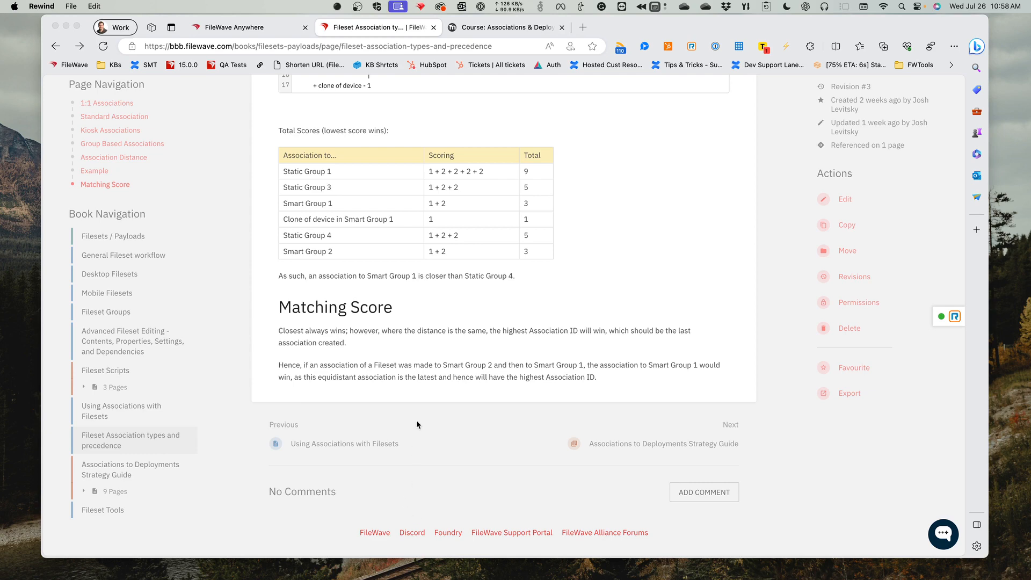
scroll(418, 420, up, 5)
scroll(429, 424, up, 3)
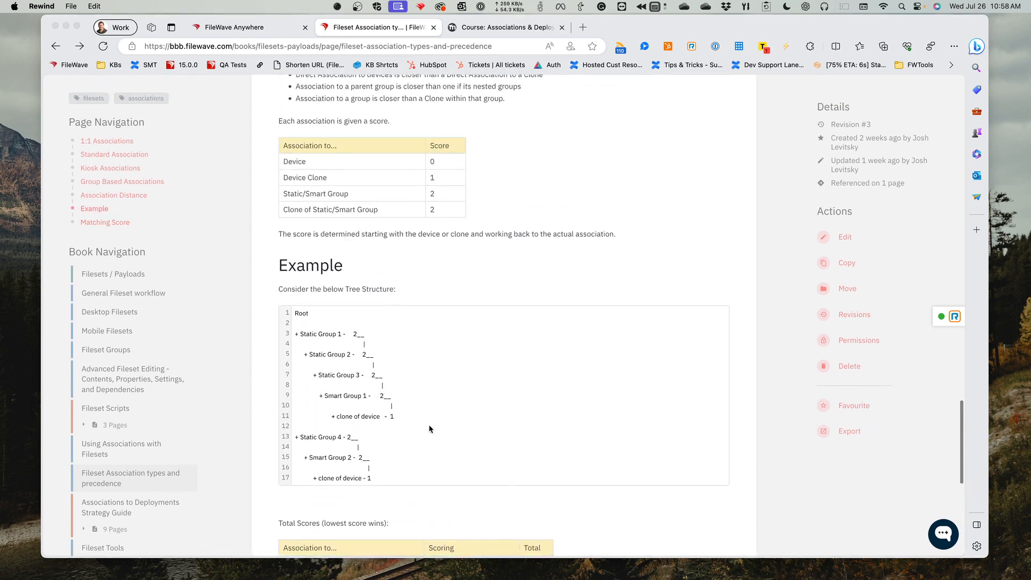
scroll(428, 424, down, 10)
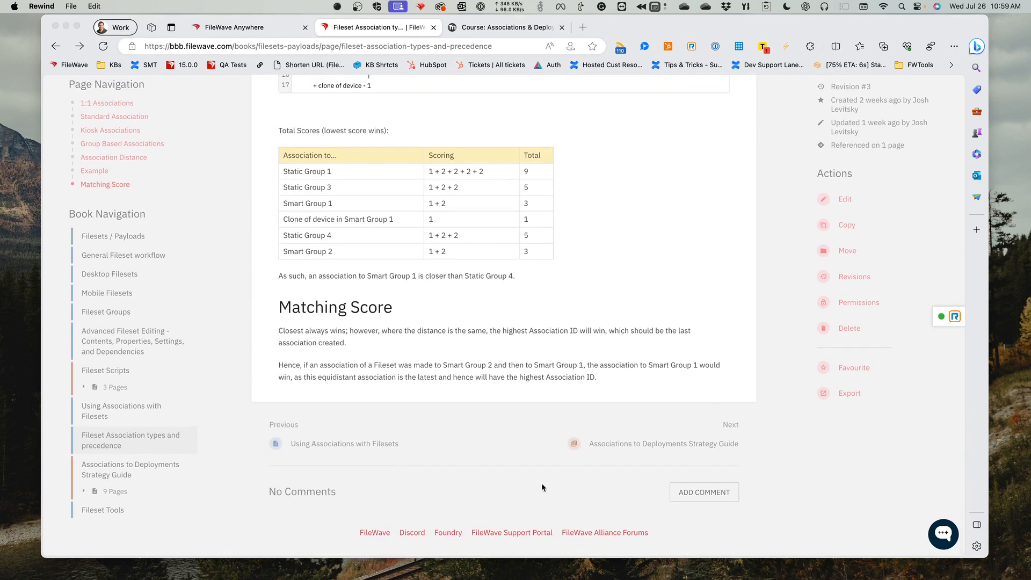